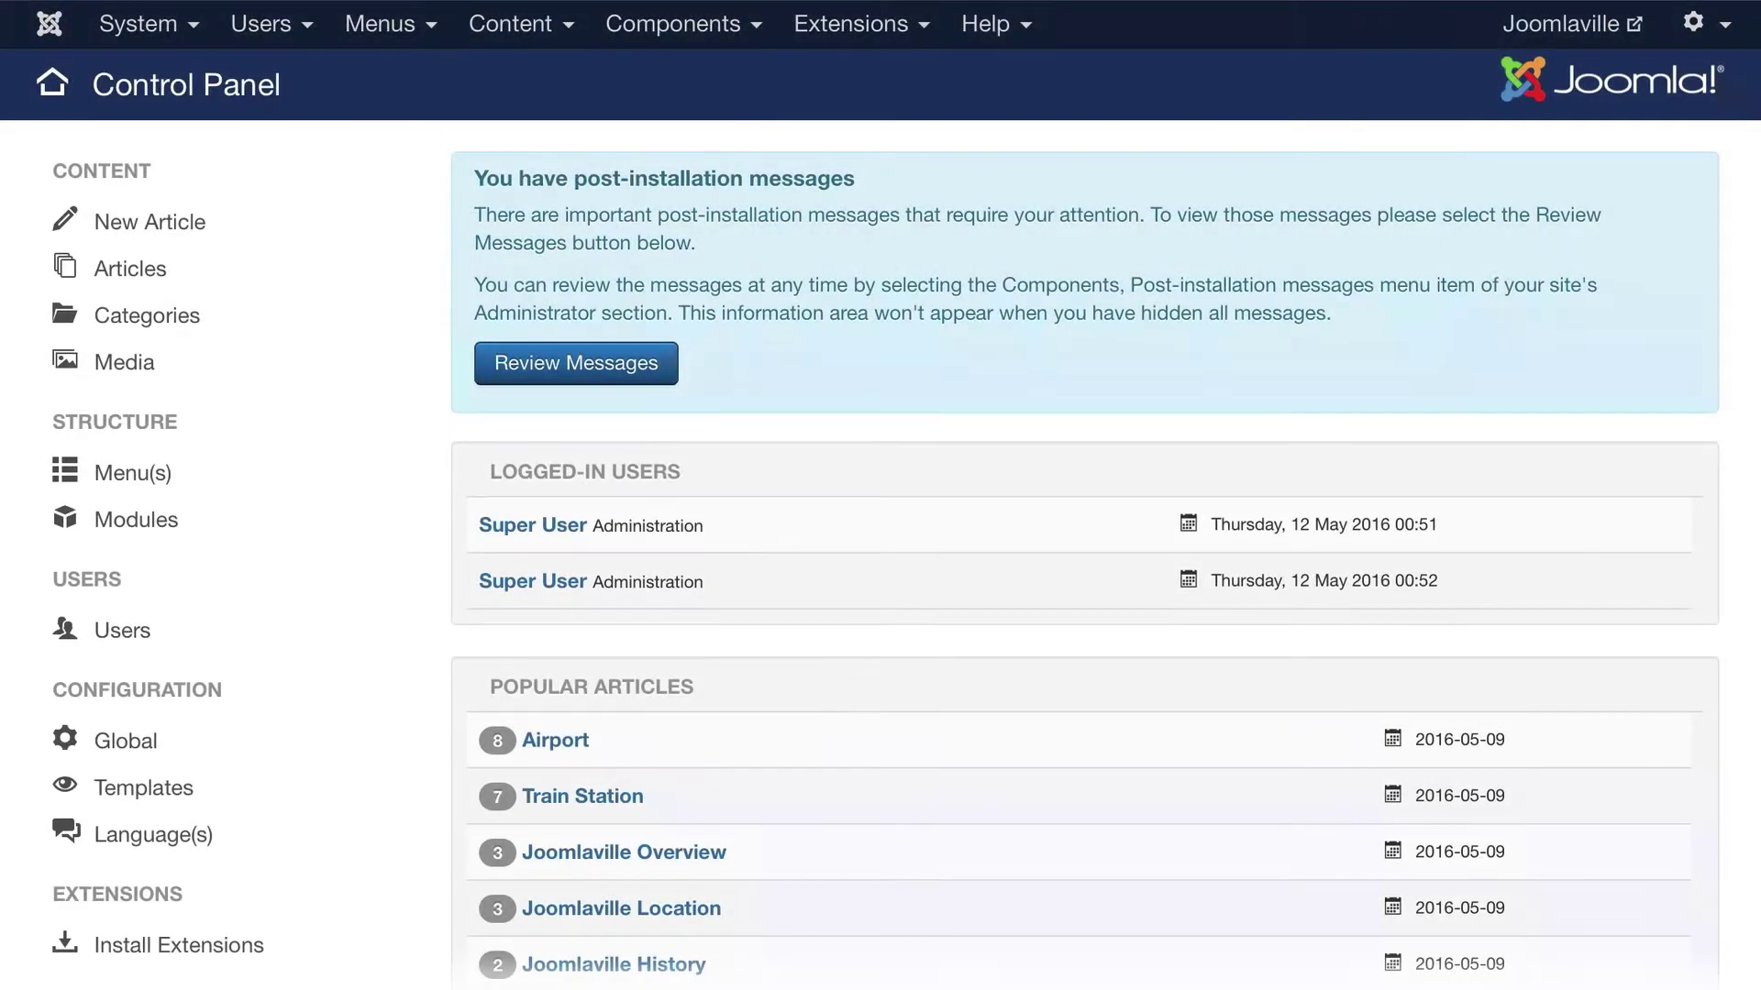
- Open the Components menu to reveal the Banners submenu with Banners, Categories, Clients and Tracks
{"action": "left_click", "coordinate": [673, 27]}
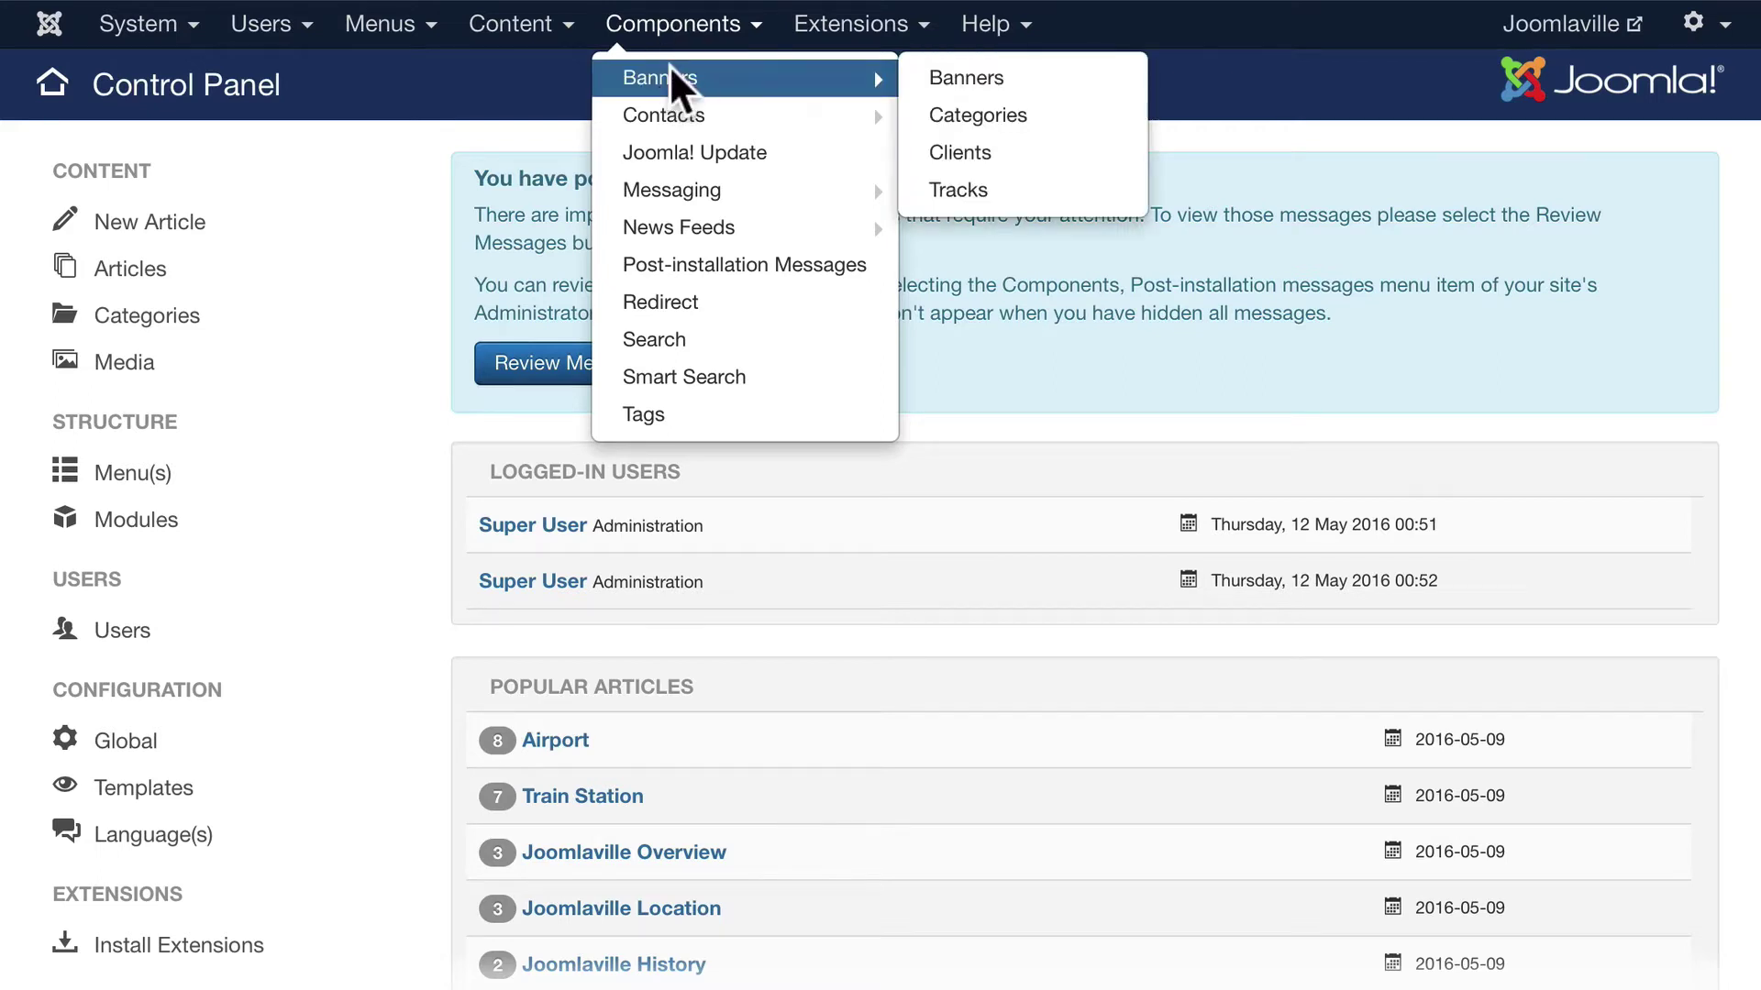
- Go to the Banners manager and switch to its Categories list
{"action": "left_click", "coordinate": [669, 77]}
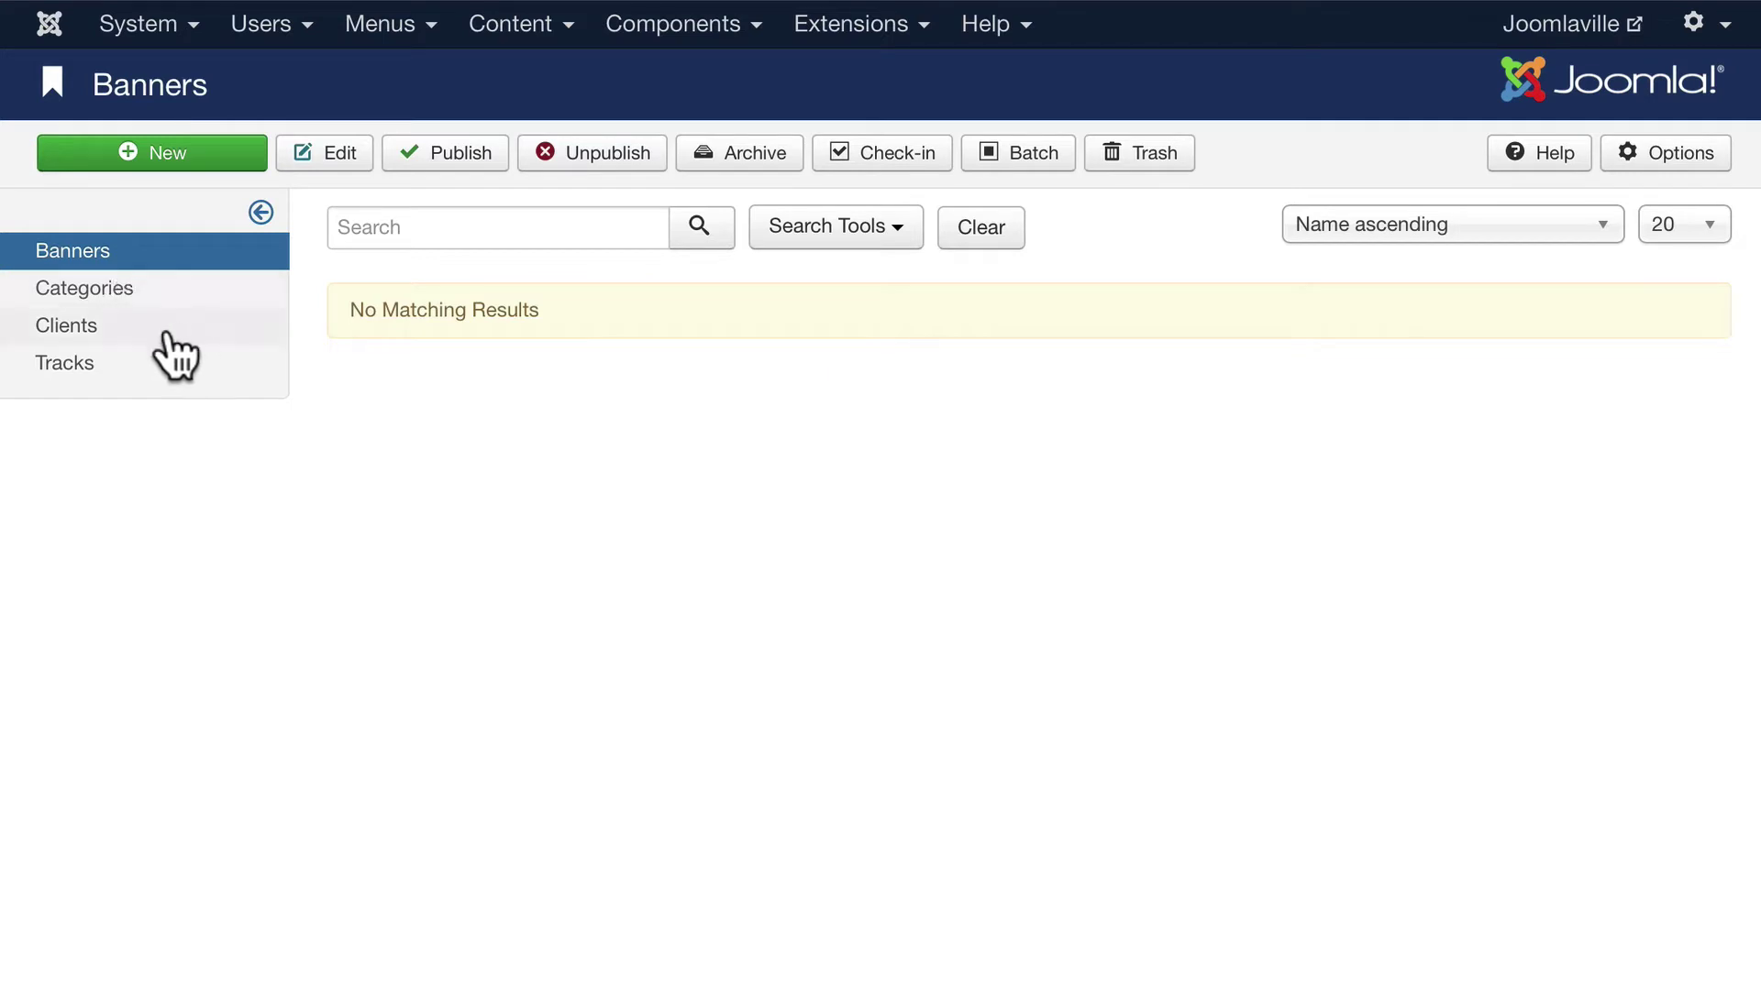
{"action": "left_click", "coordinate": [79, 292]}
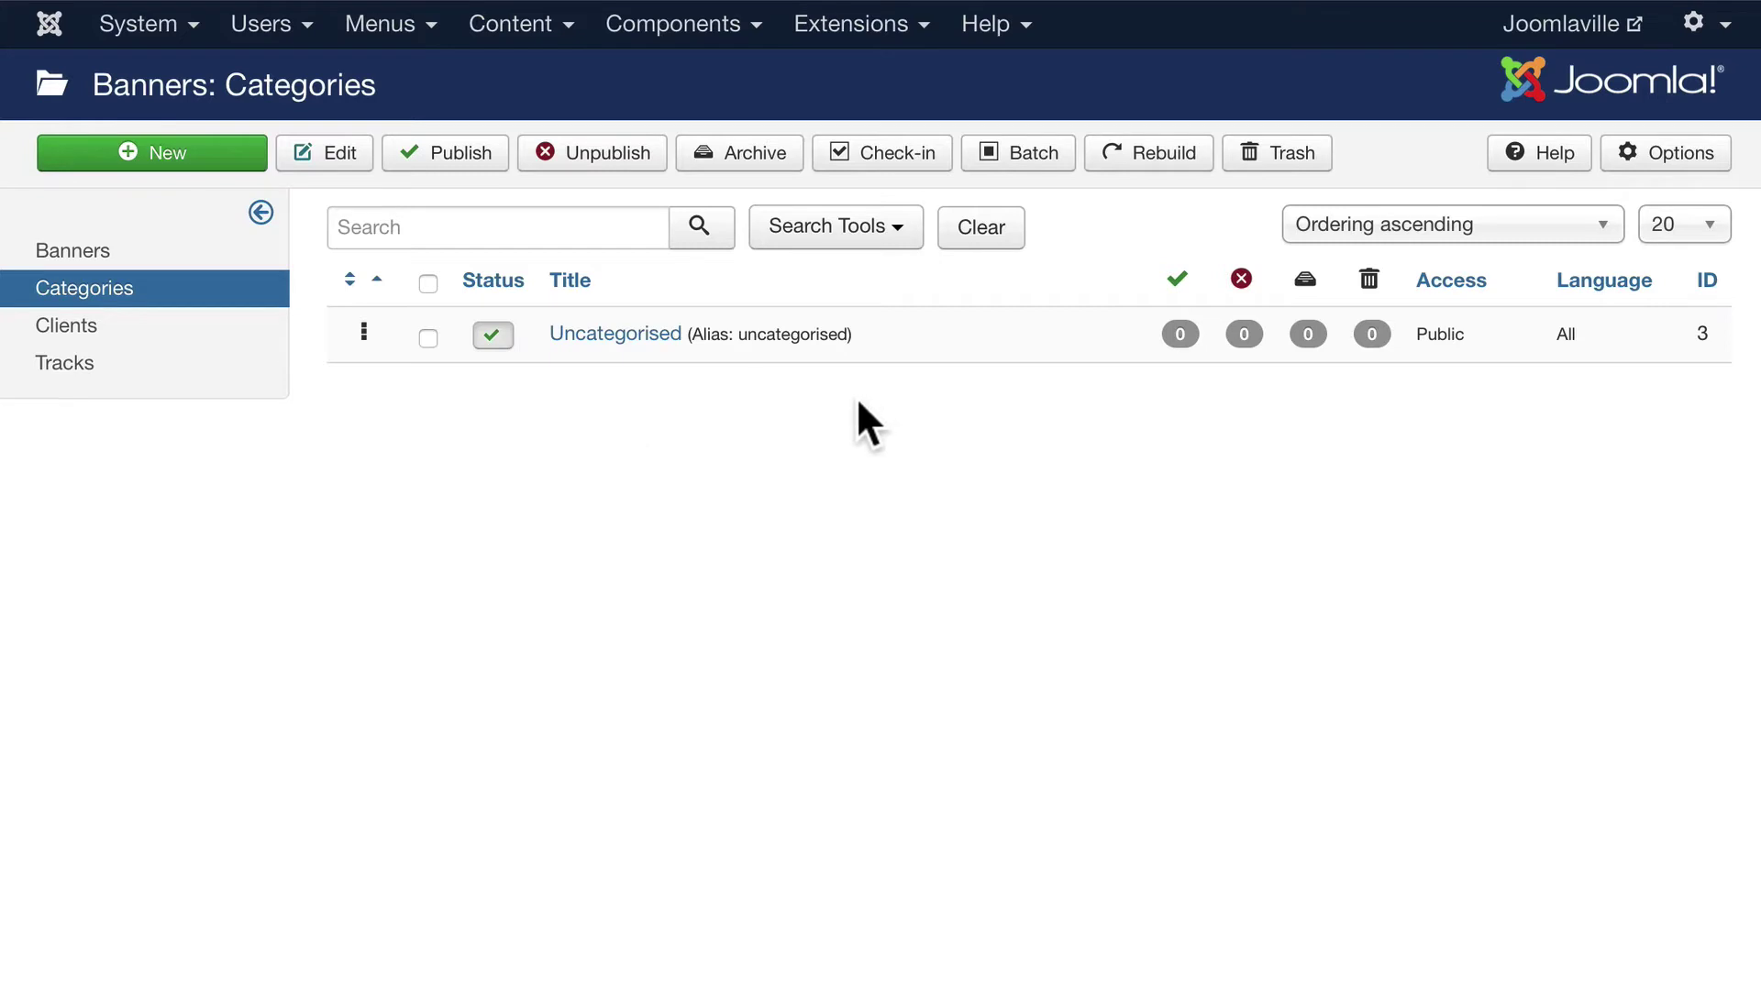
- Create and save the 'Joomlaville Advertising' banner category, then return to the Banners list
{"action": "left_click", "coordinate": [172, 148]}
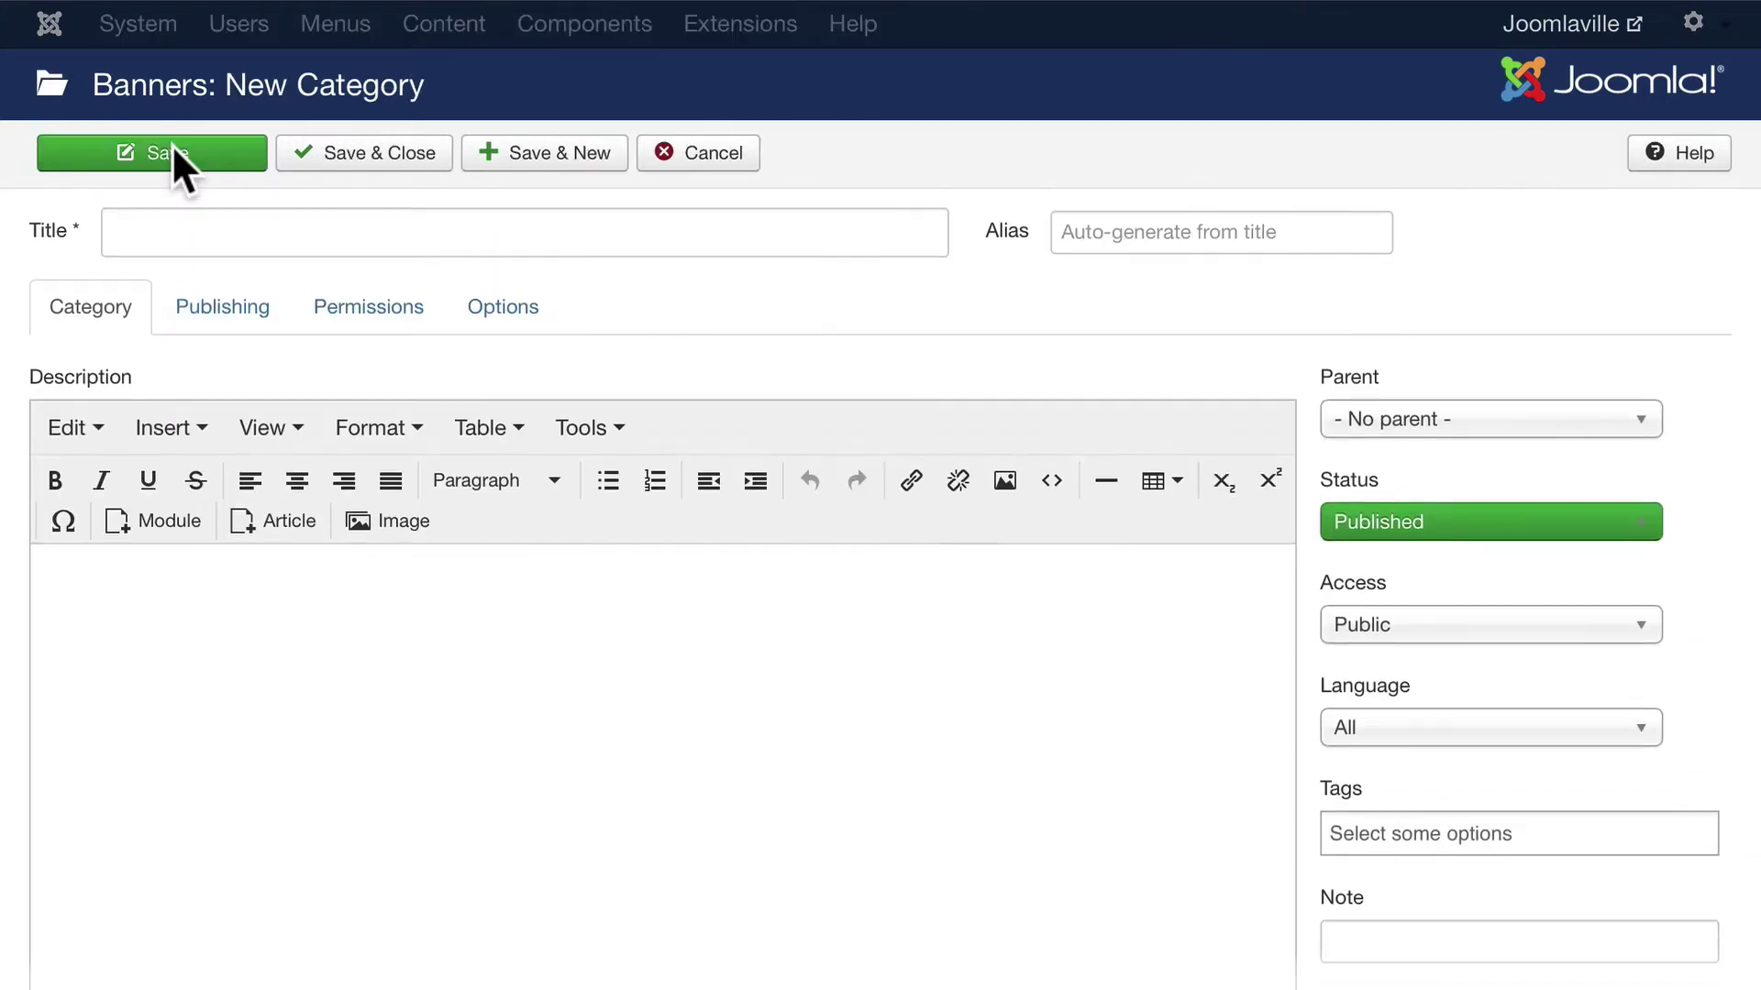
{"action": "left_click", "coordinate": [205, 241]}
{"action": "type", "text": "Joomlaville Adv"}
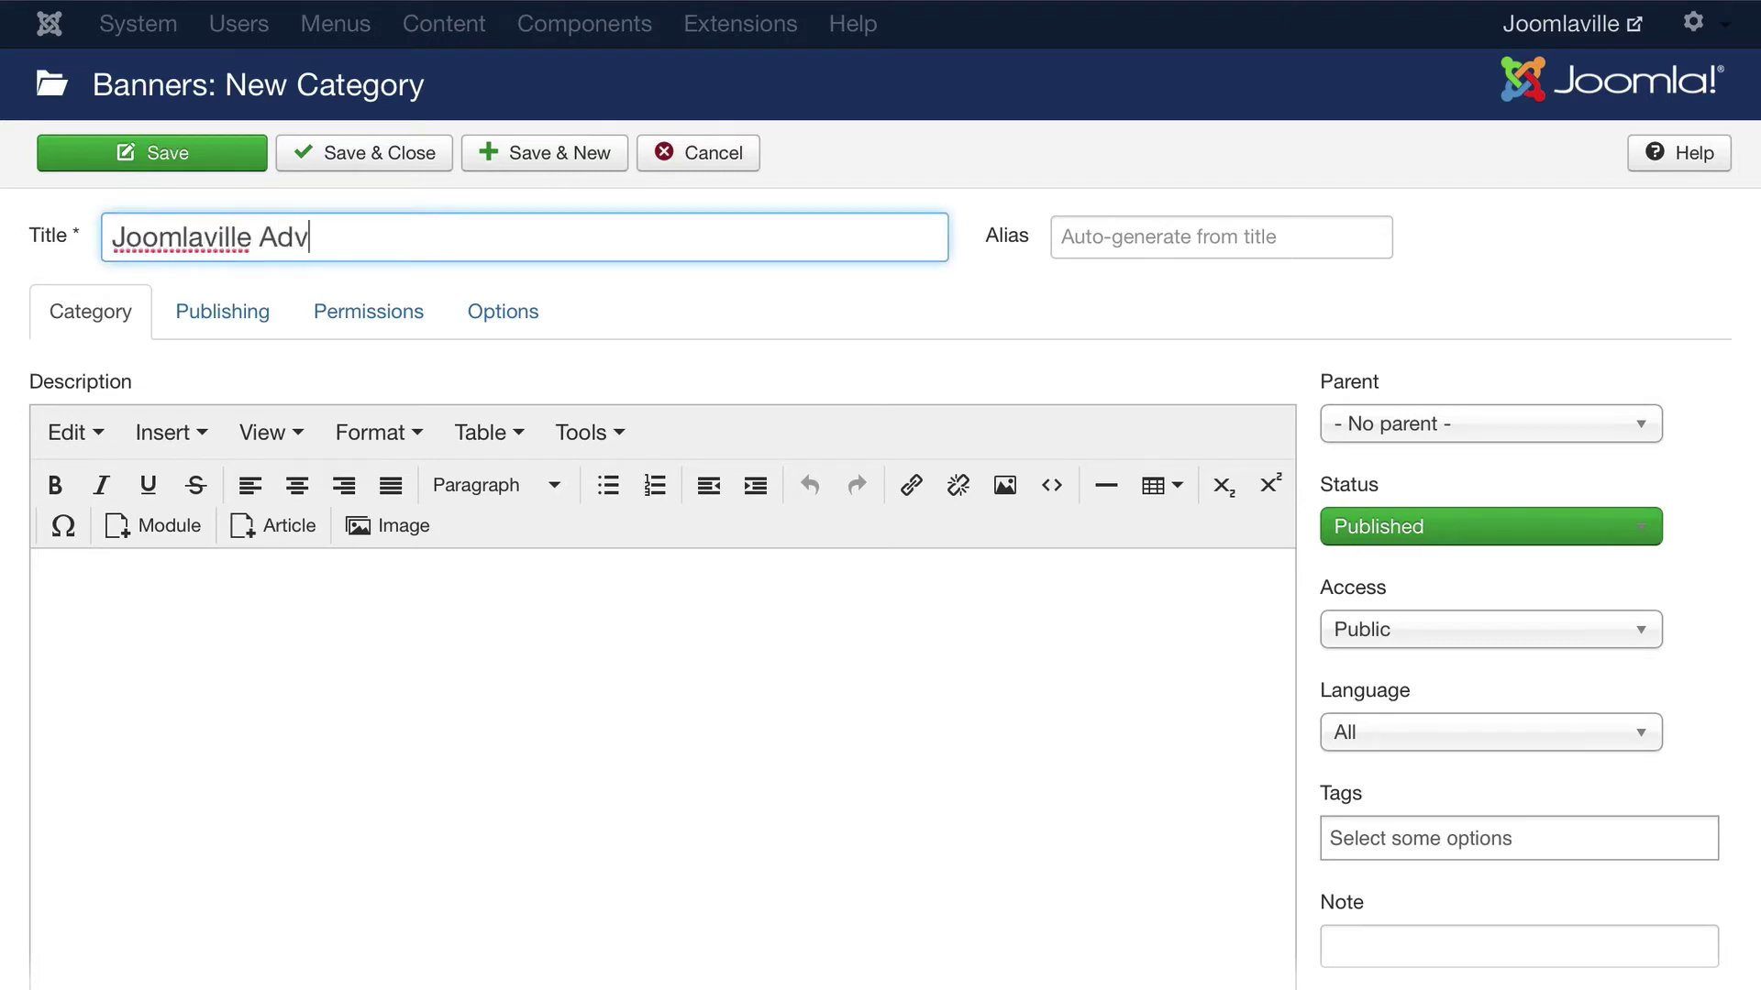
{"action": "type", "text": "ertising"}
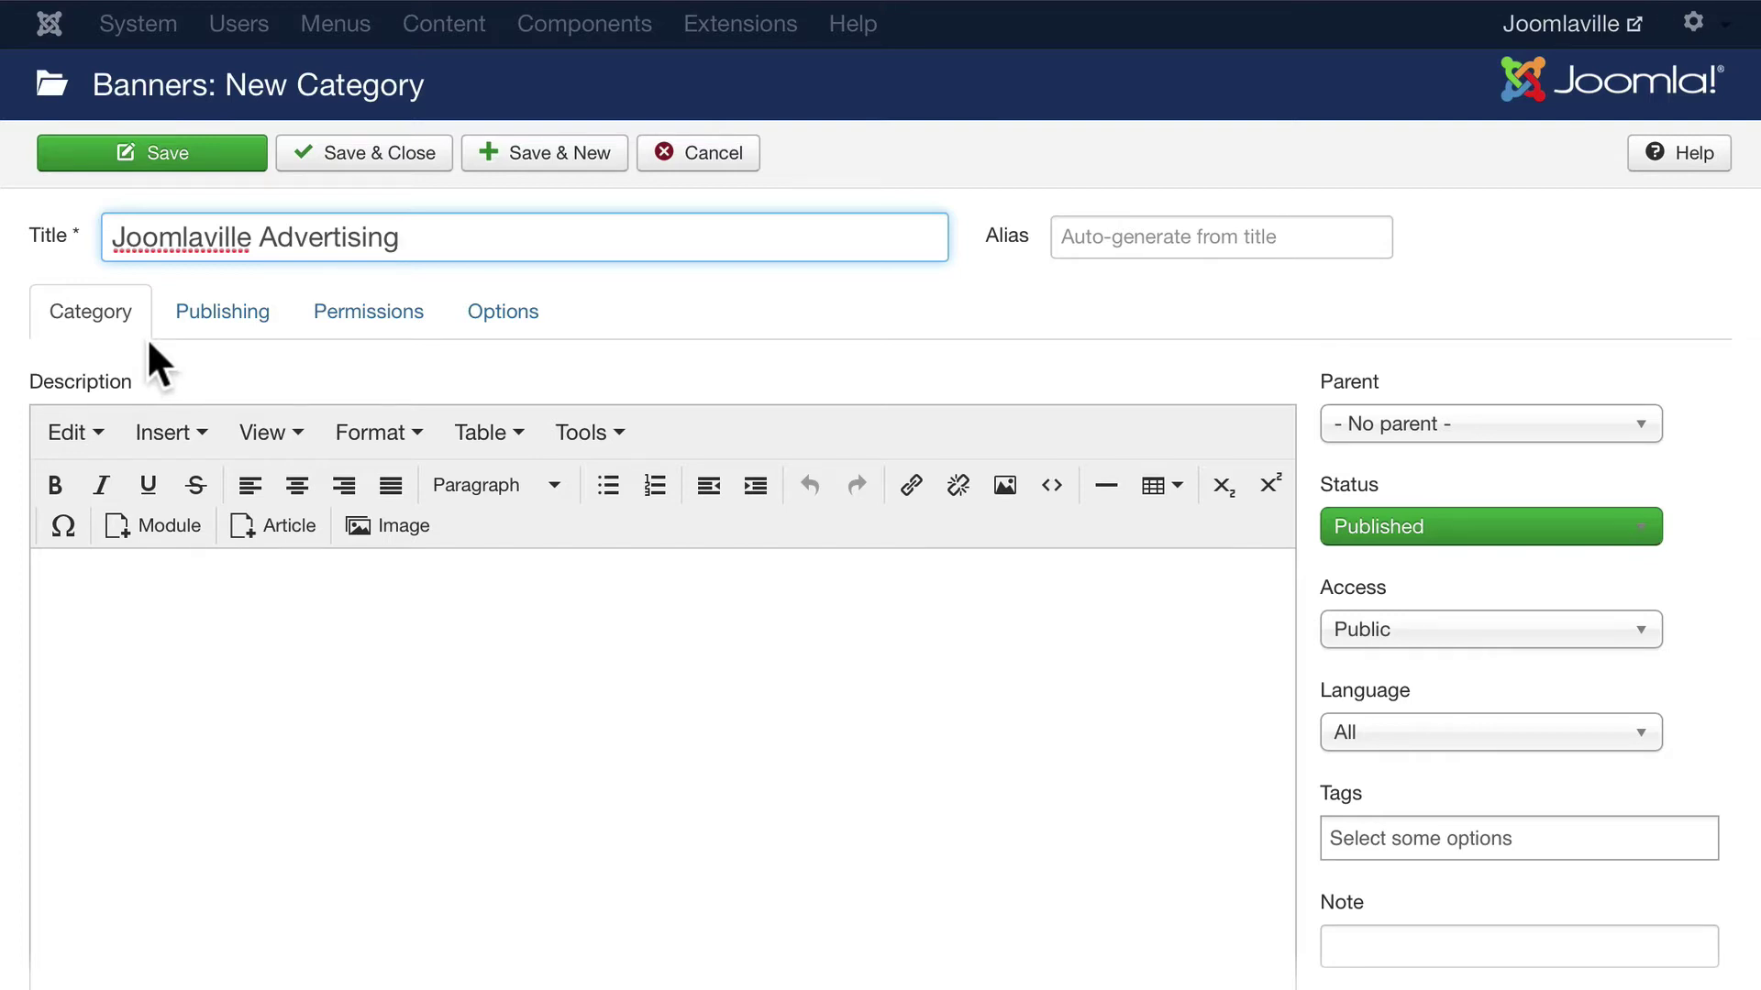
{"action": "scroll", "coordinate": [401, 851], "scroll_direction": "down", "scroll_amount": 3}
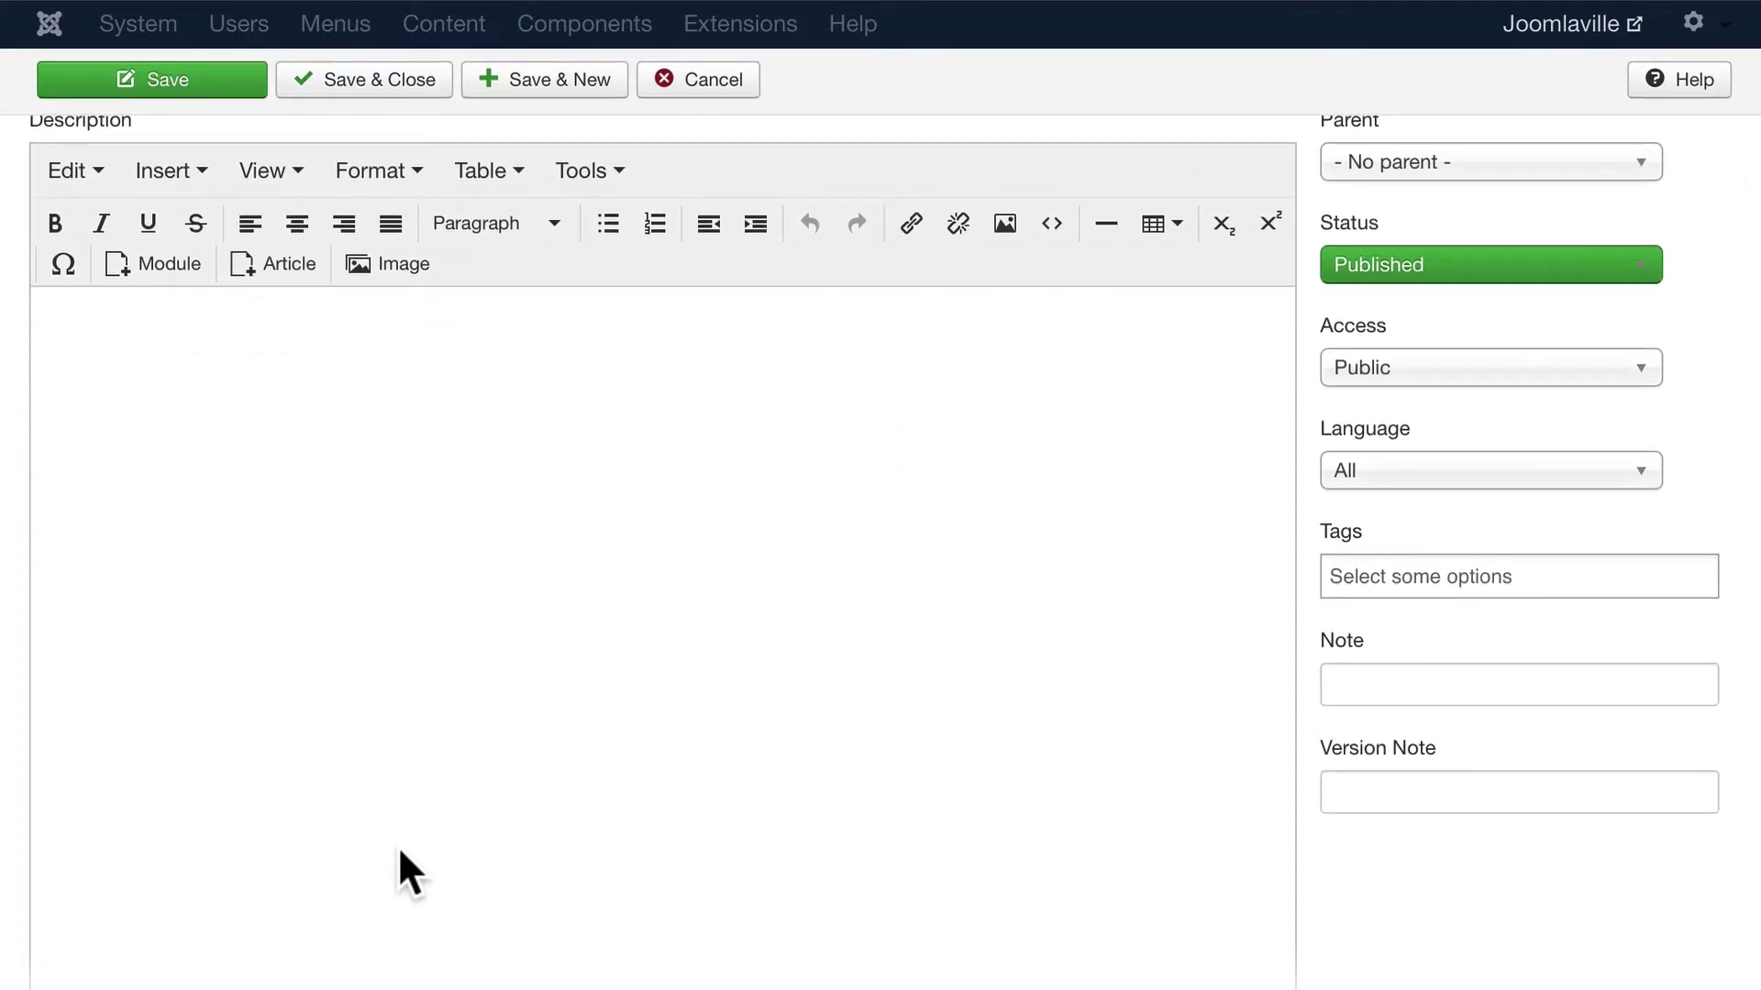
{"action": "scroll", "coordinate": [398, 846], "scroll_direction": "up", "scroll_amount": 3}
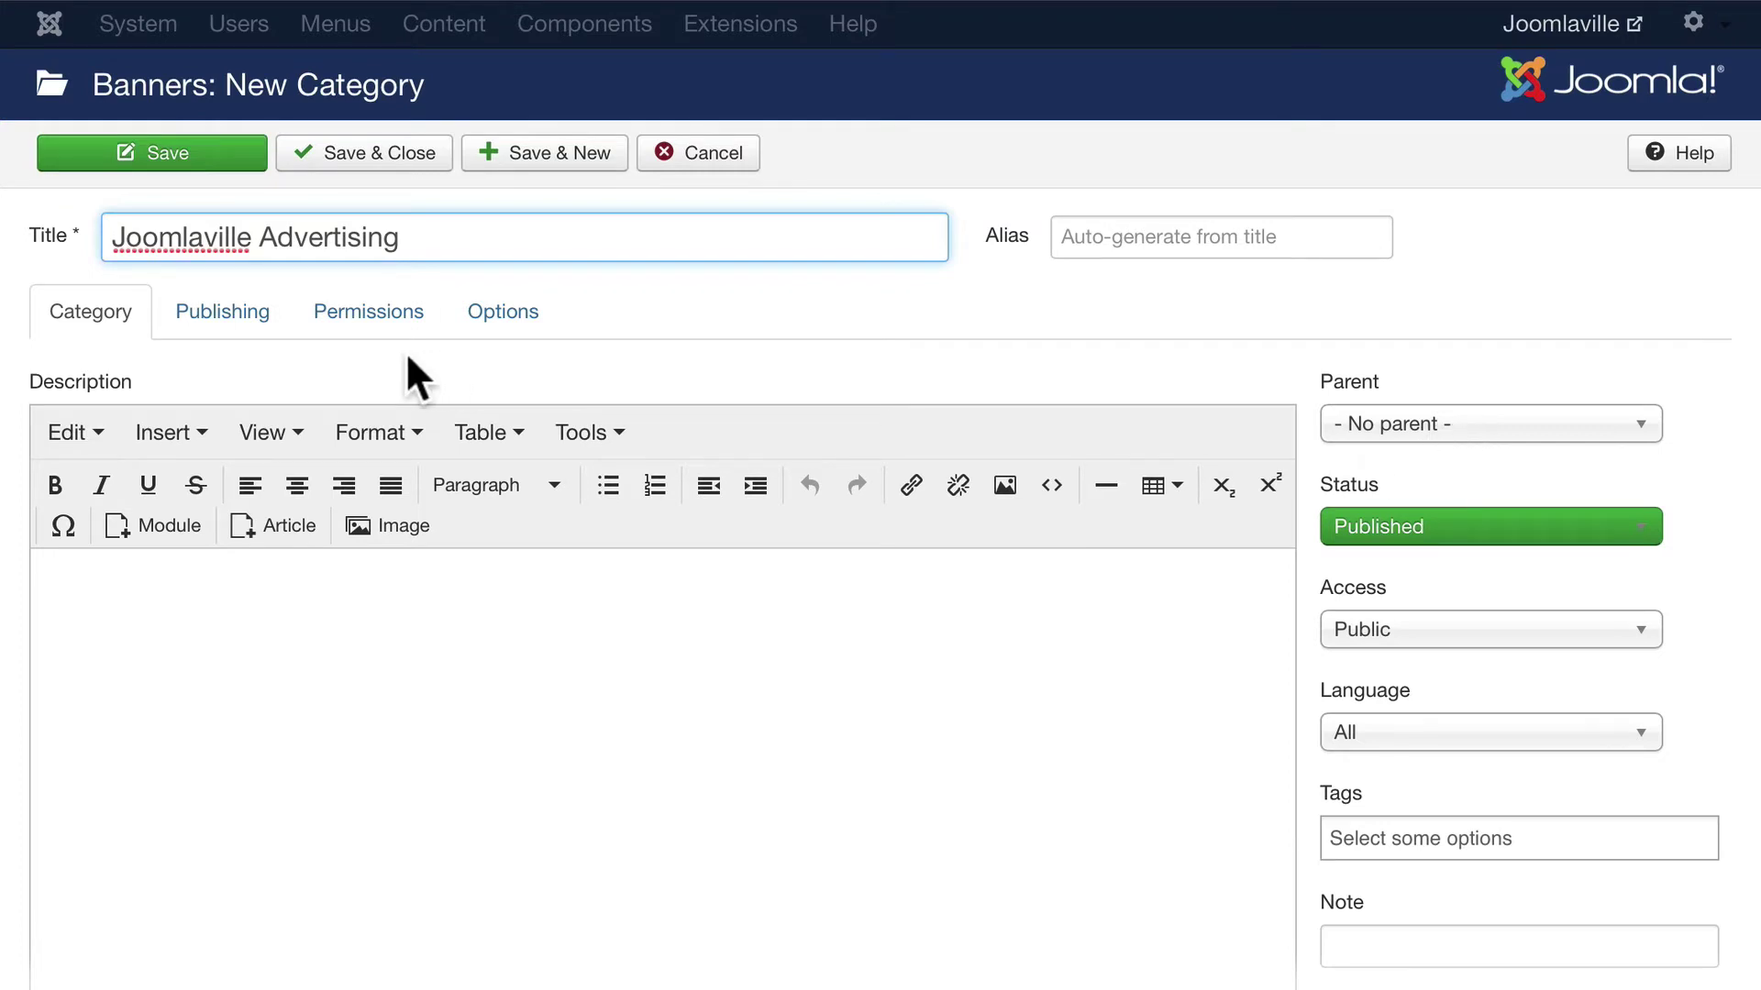
{"action": "left_click", "coordinate": [379, 152]}
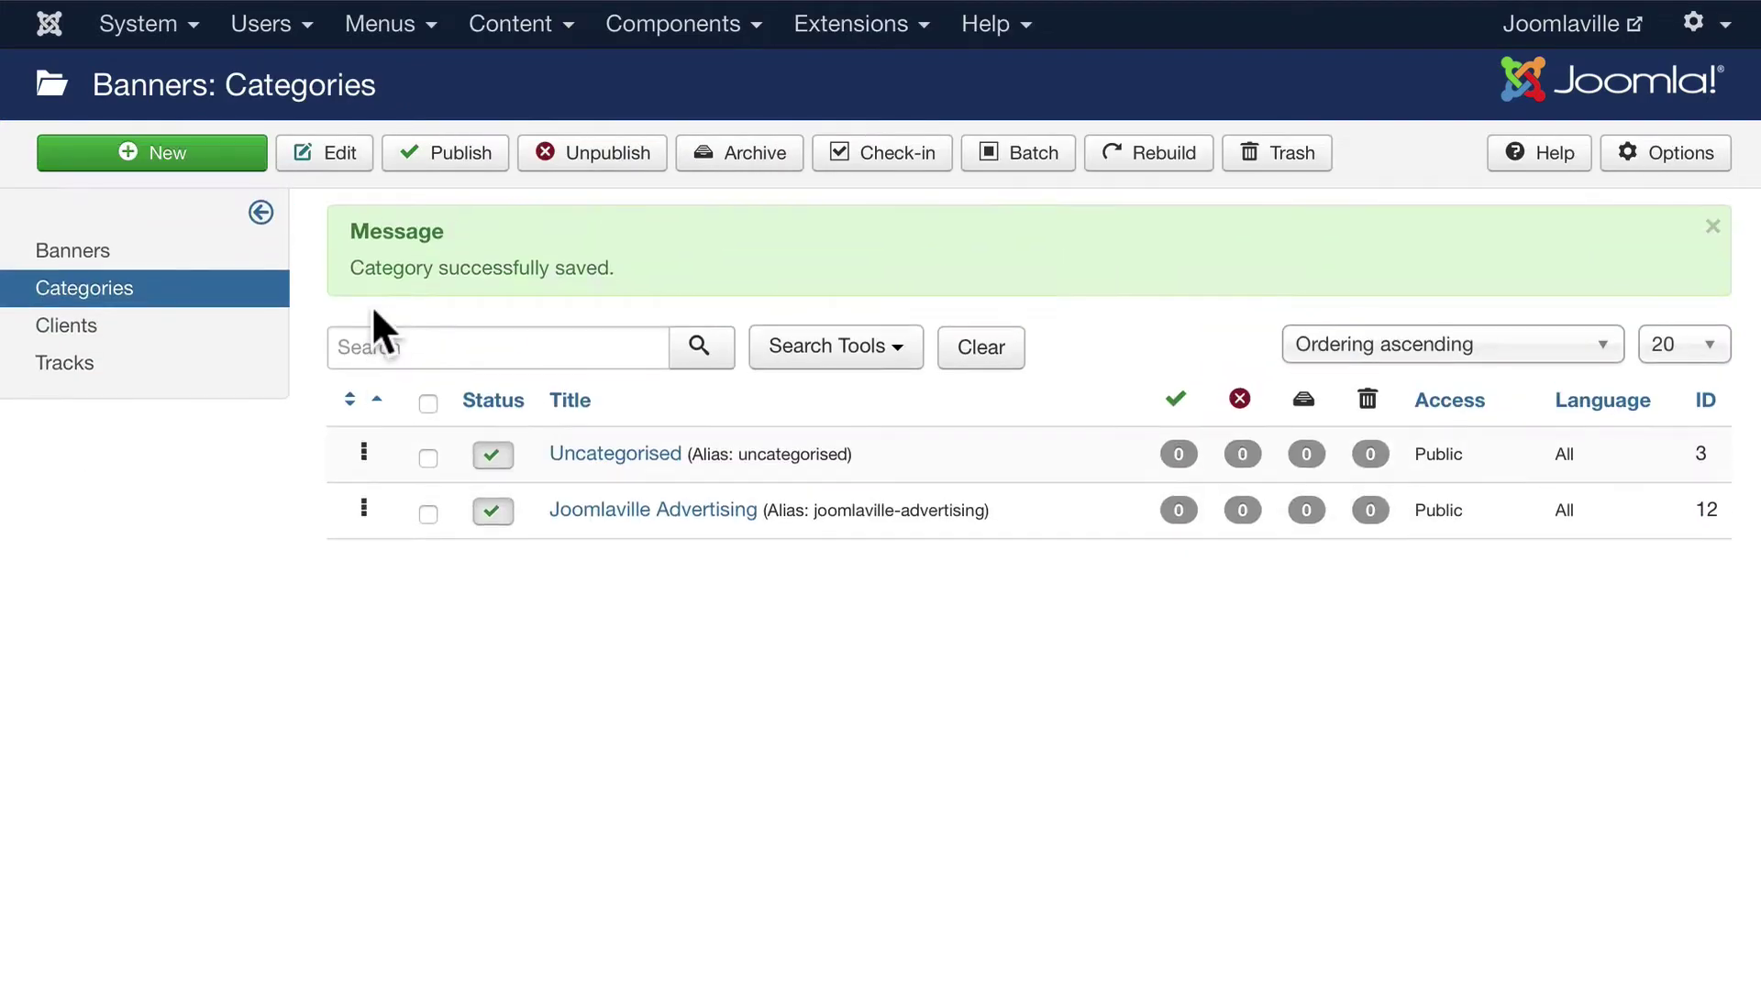
{"action": "left_click", "coordinate": [60, 240]}
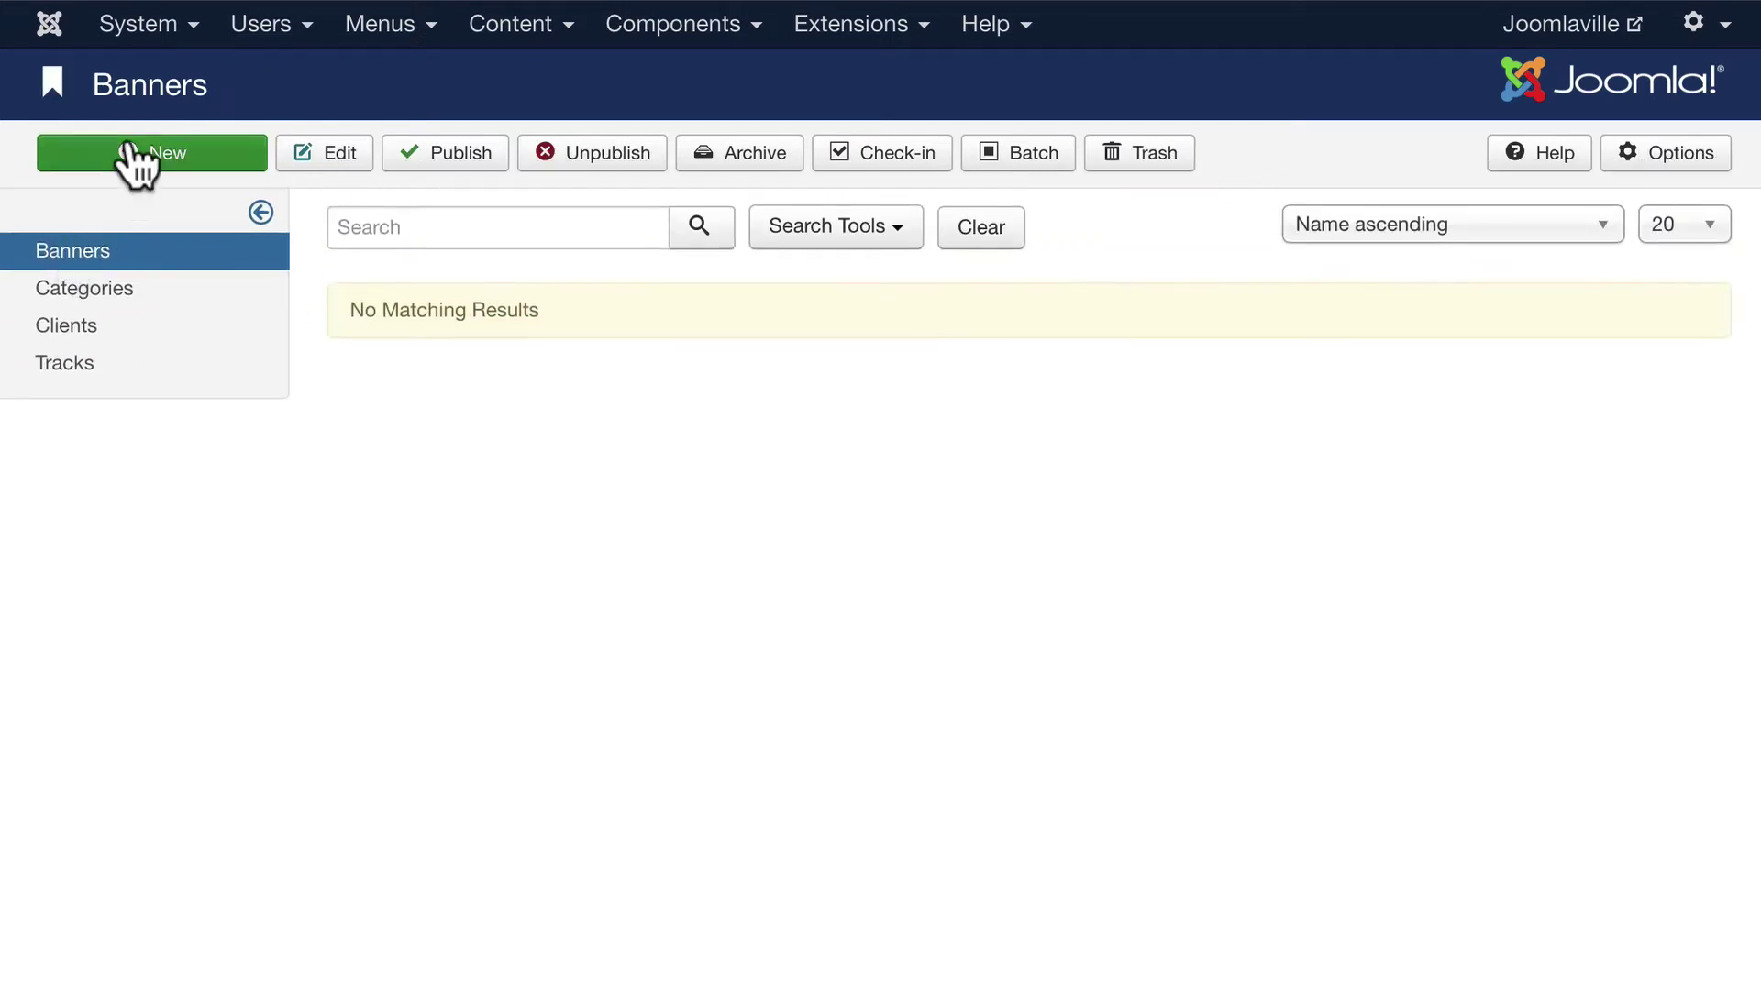
- Start a new banner with the name 'Joomlaville Ad 1'
{"action": "left_click", "coordinate": [190, 163]}
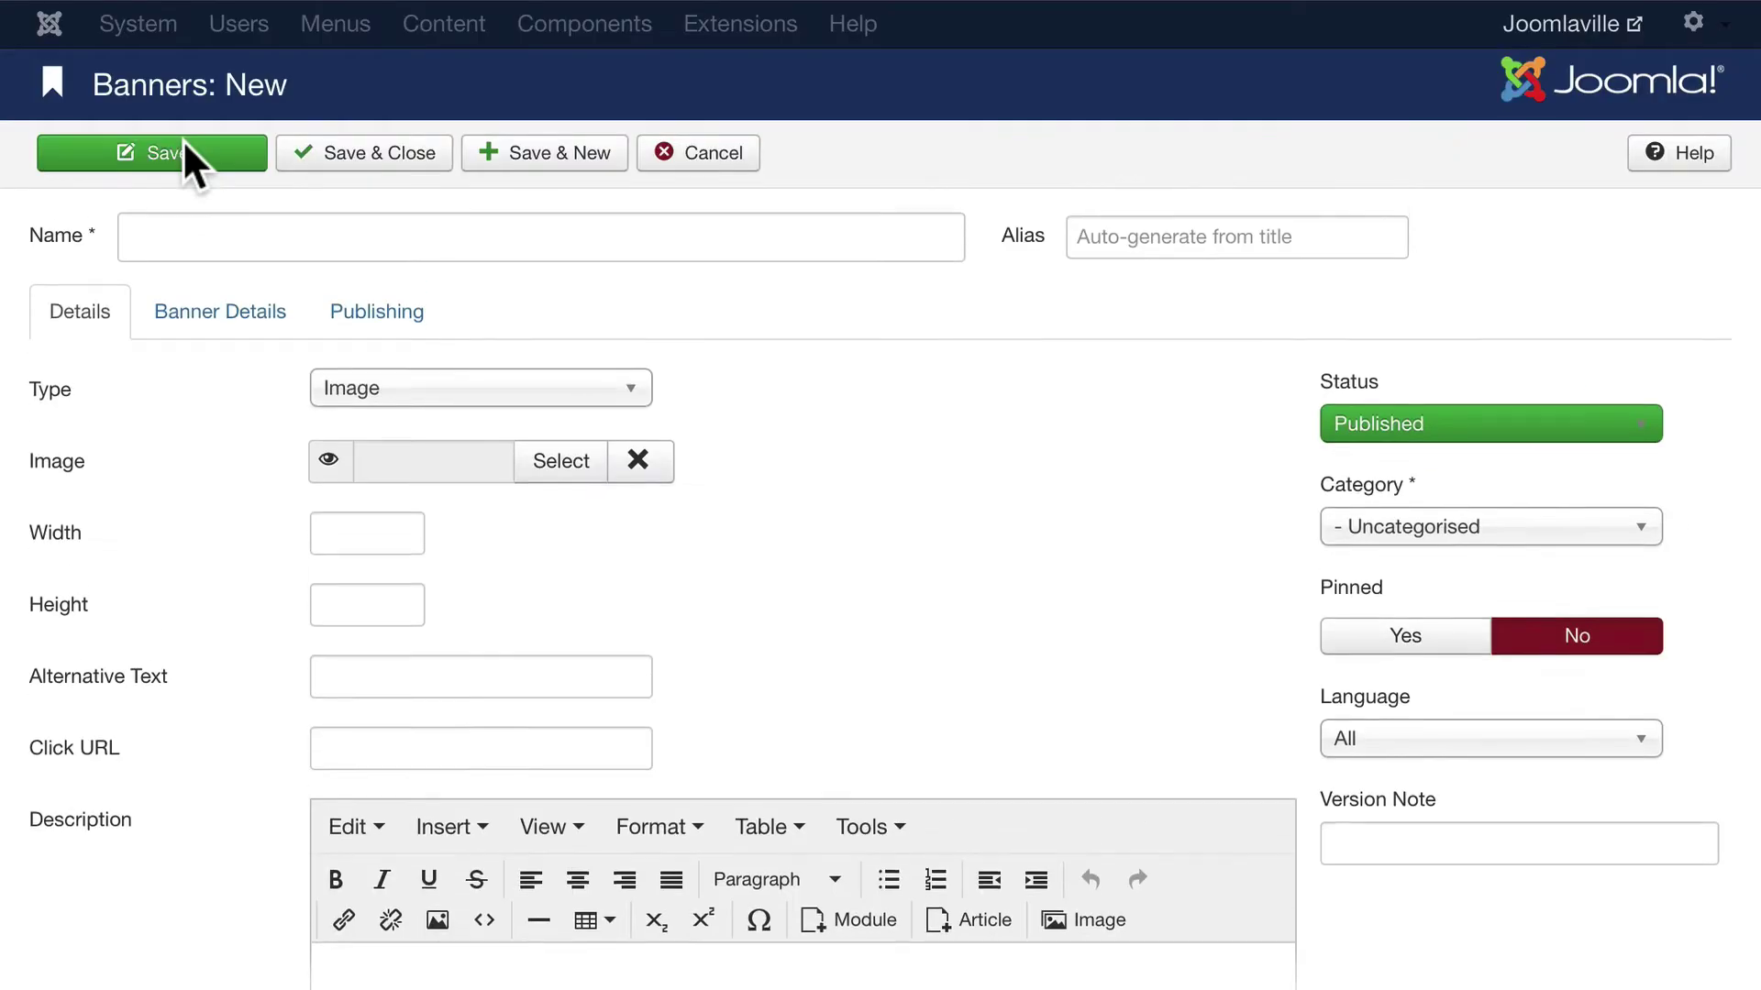
{"action": "left_click", "coordinate": [222, 235]}
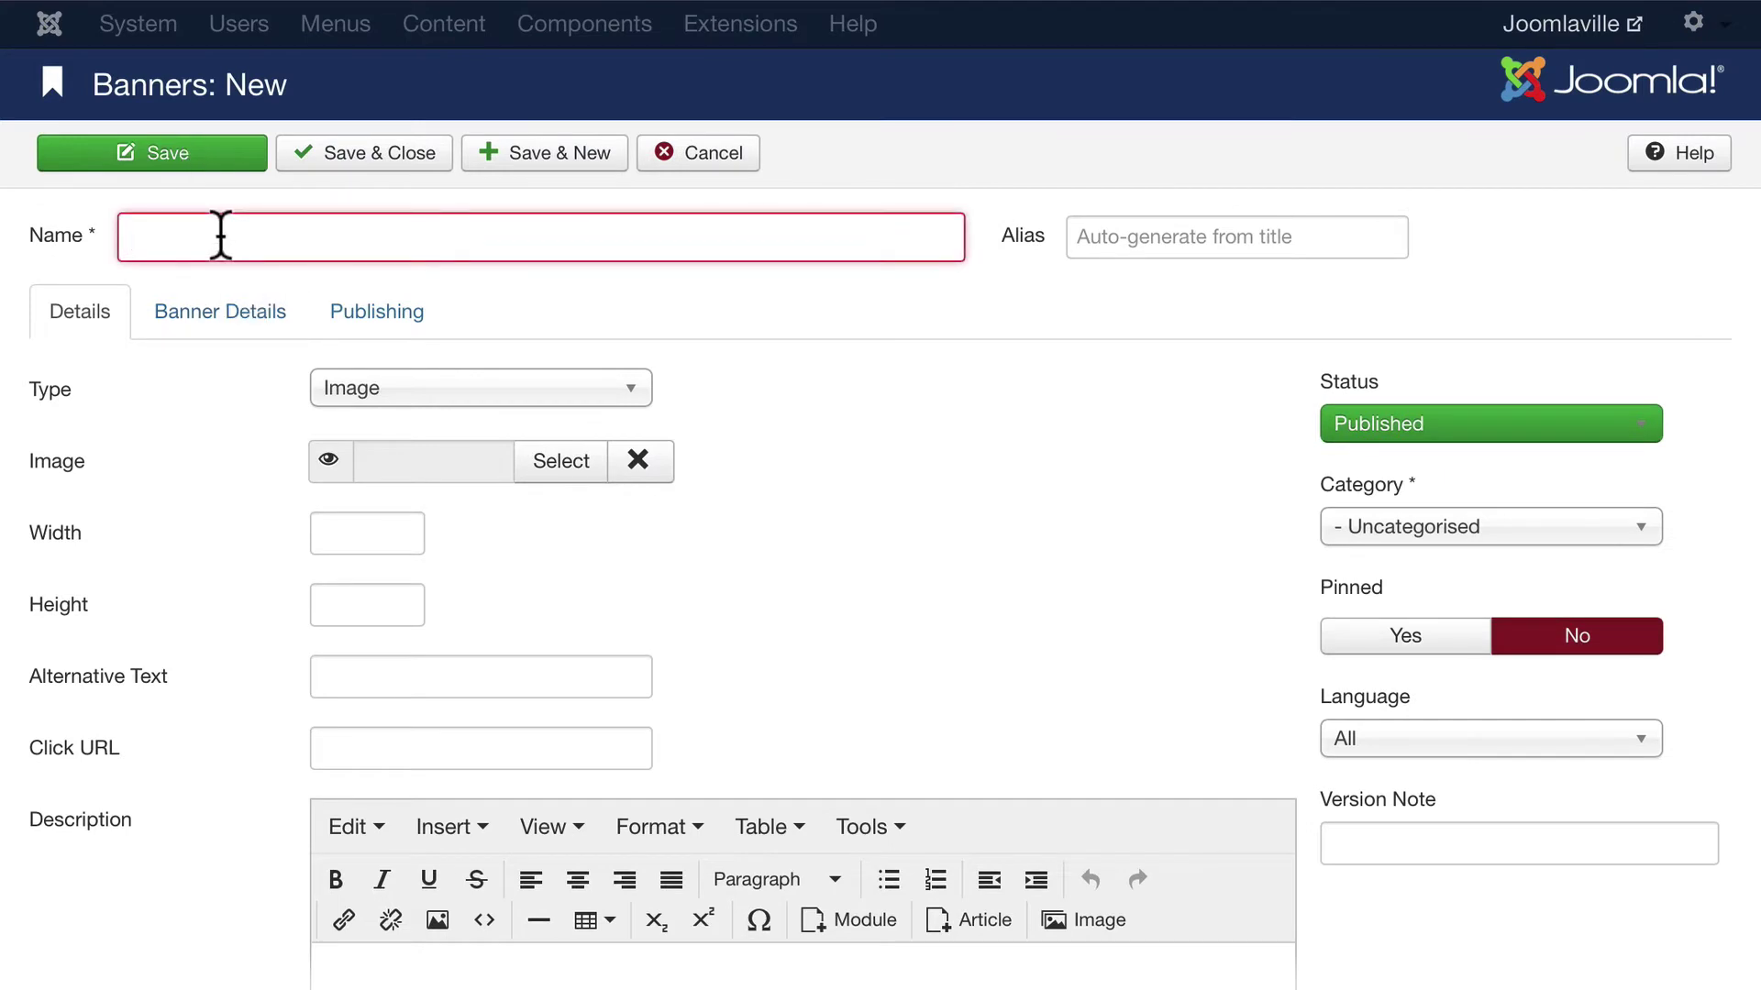
{"action": "type", "text": "Joomla"}
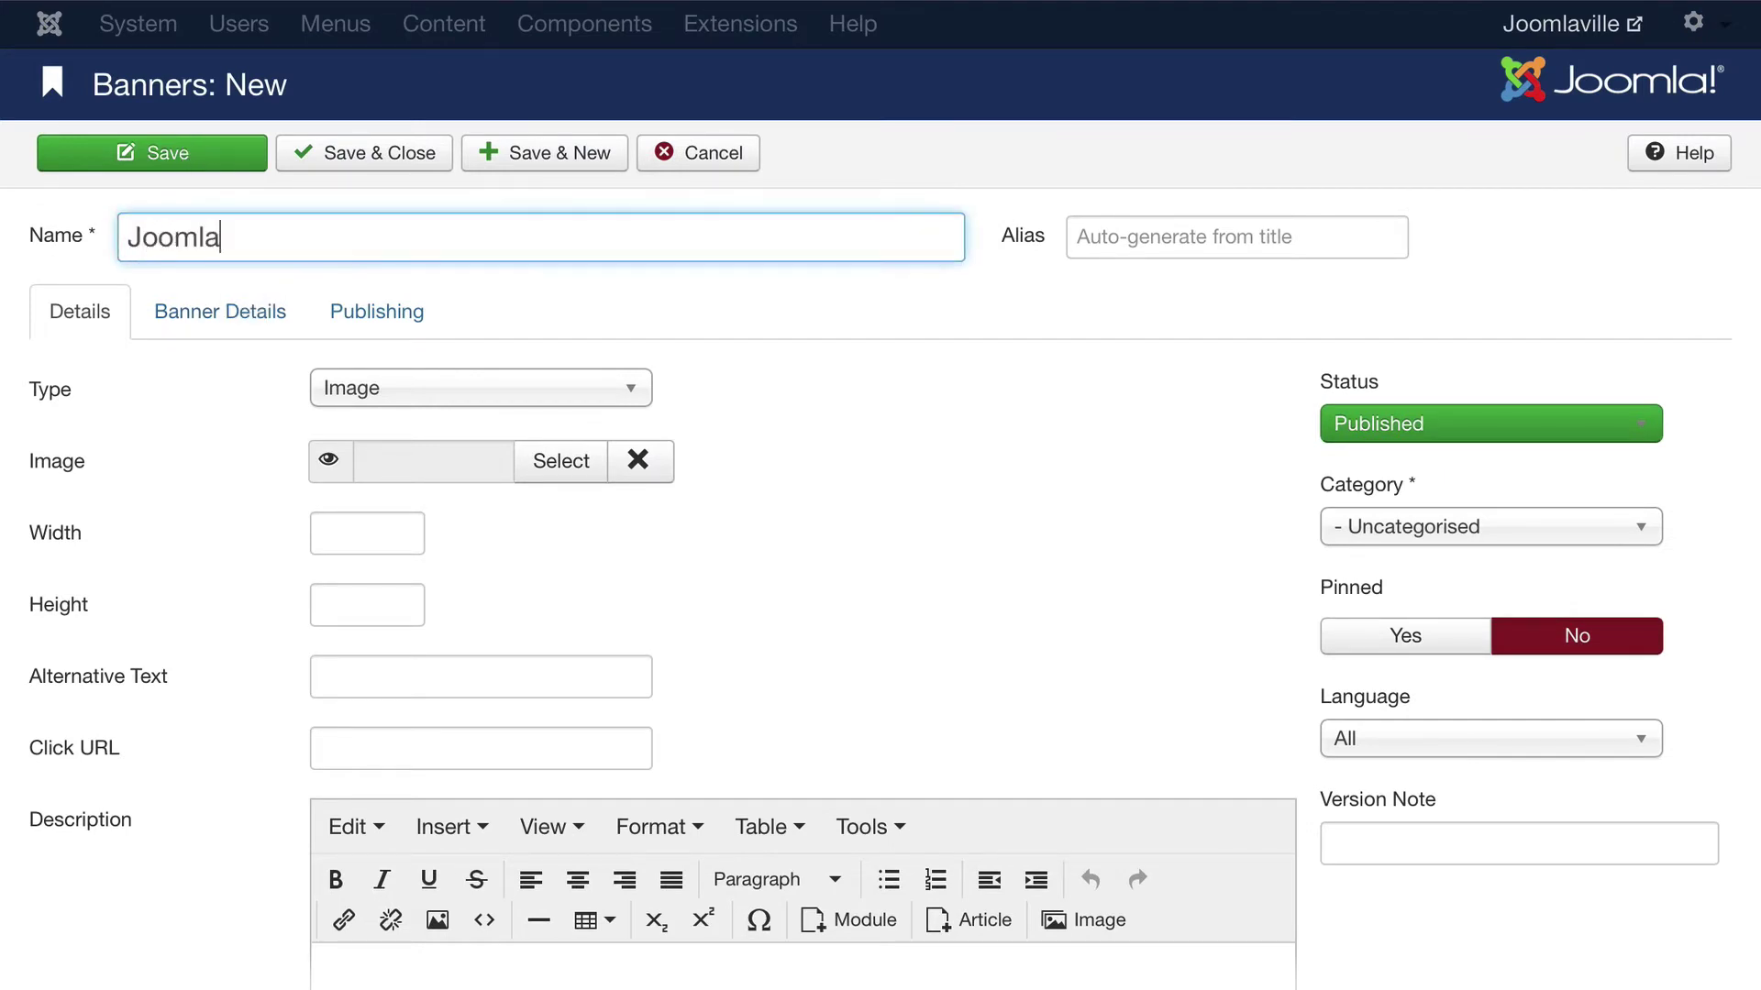
{"action": "type", "text": "ville A"}
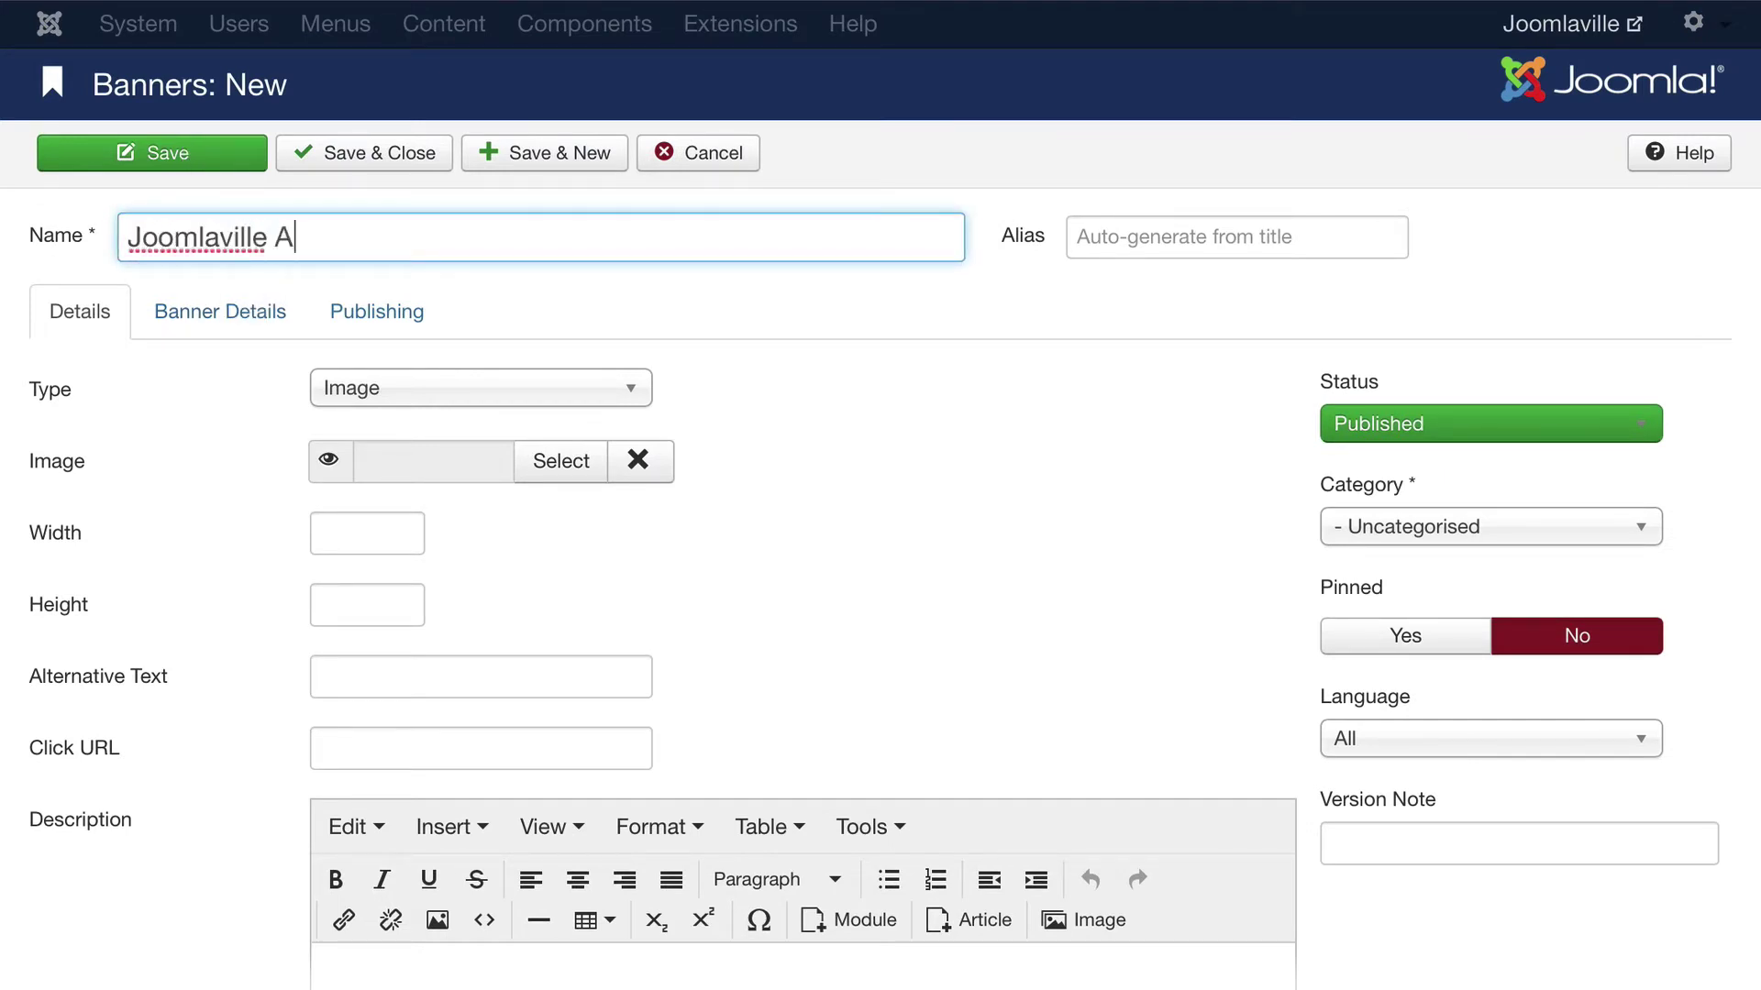
{"action": "type", "text": "d 1"}
- Set the banner image to images/banners/osmbanner1.png
{"action": "left_click", "coordinate": [564, 460]}
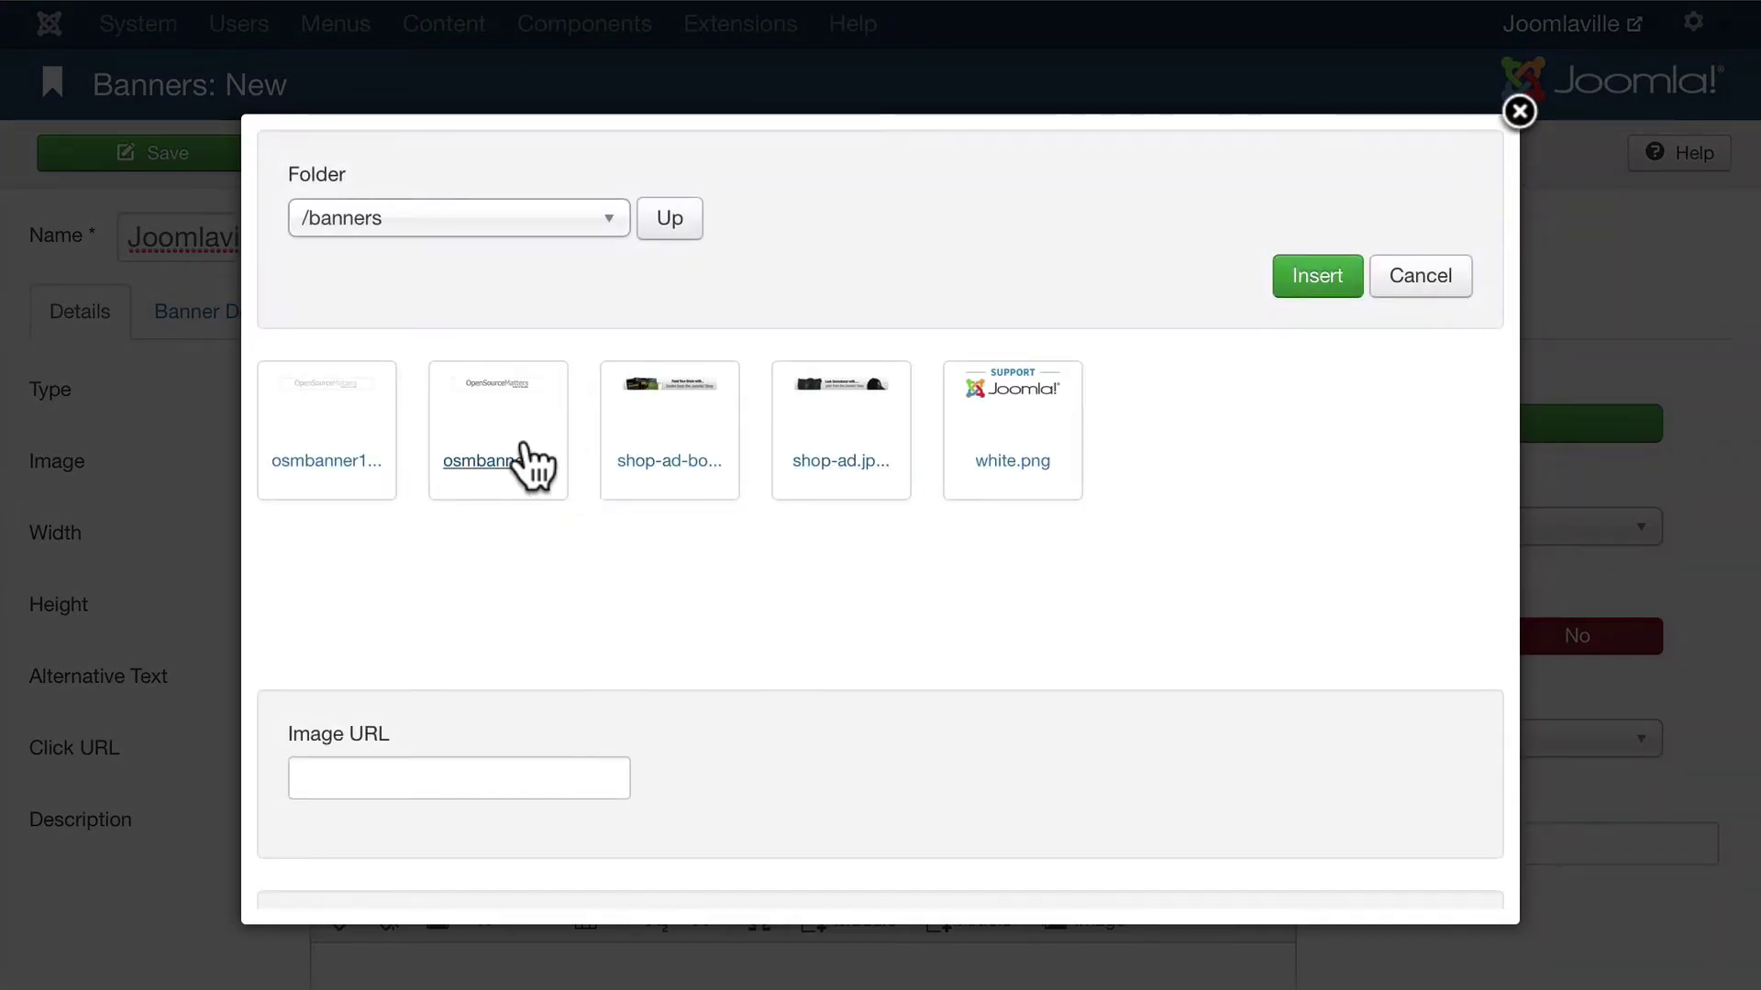
{"action": "left_click", "coordinate": [314, 429]}
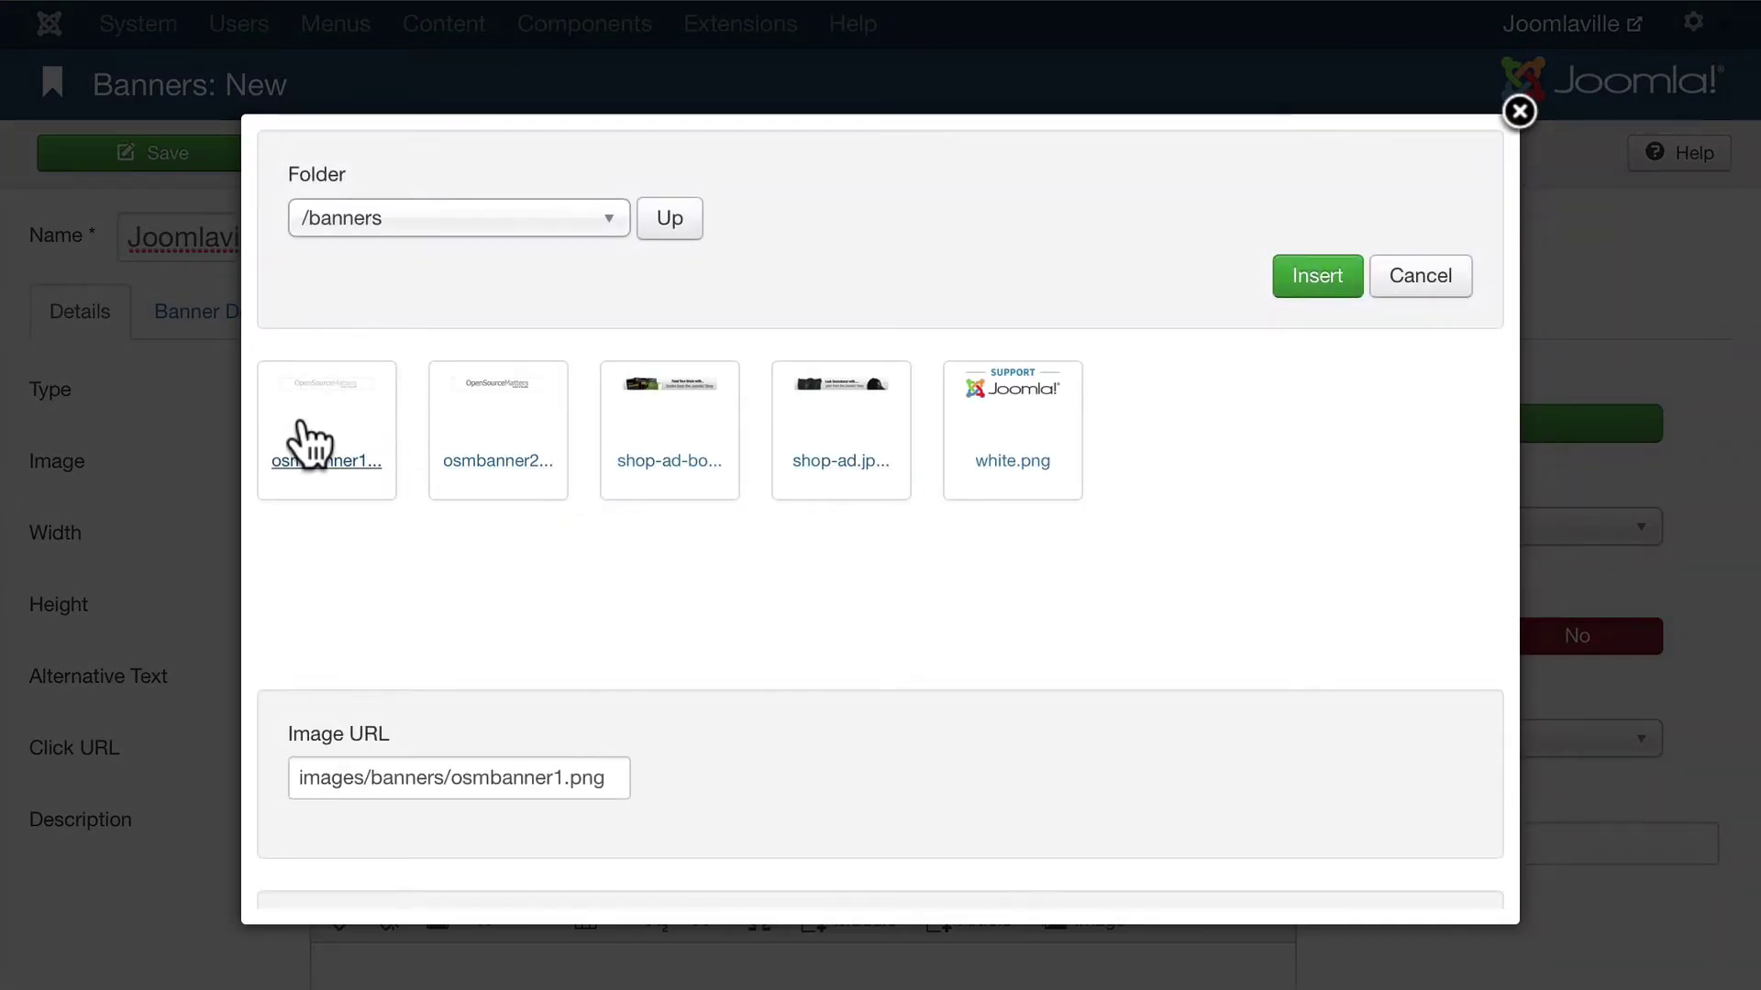
{"action": "left_click", "coordinate": [1318, 280]}
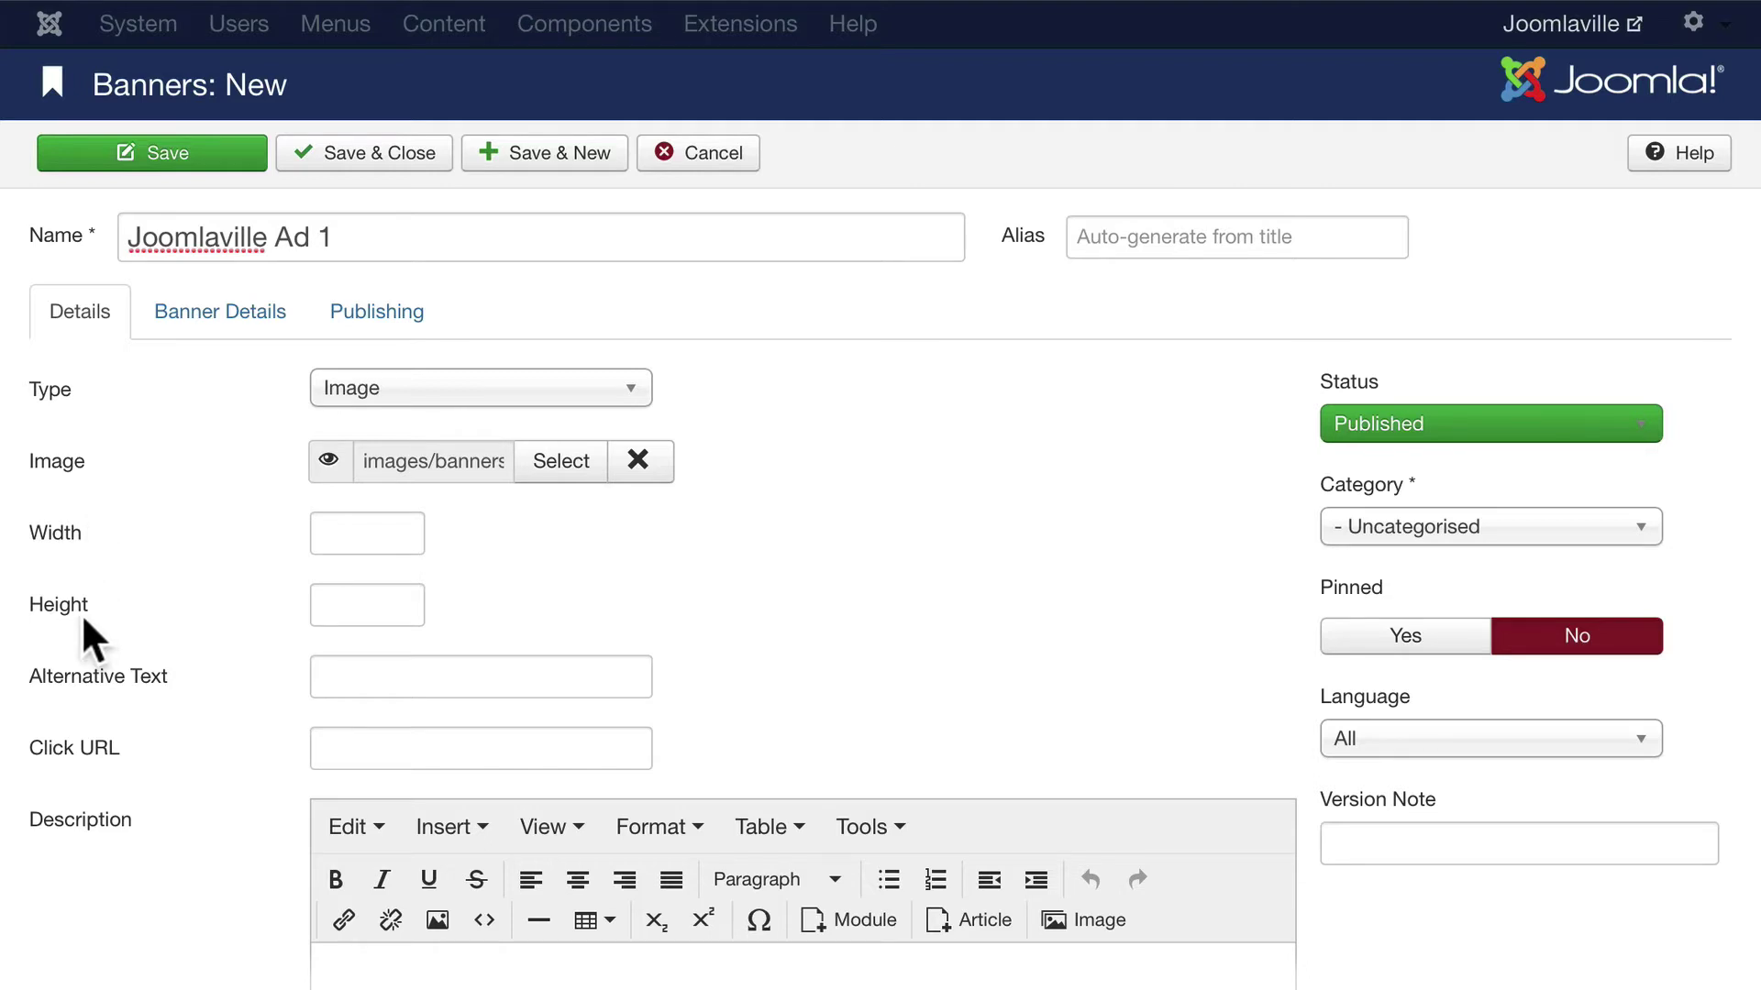
{"action": "left_click", "coordinate": [369, 677]}
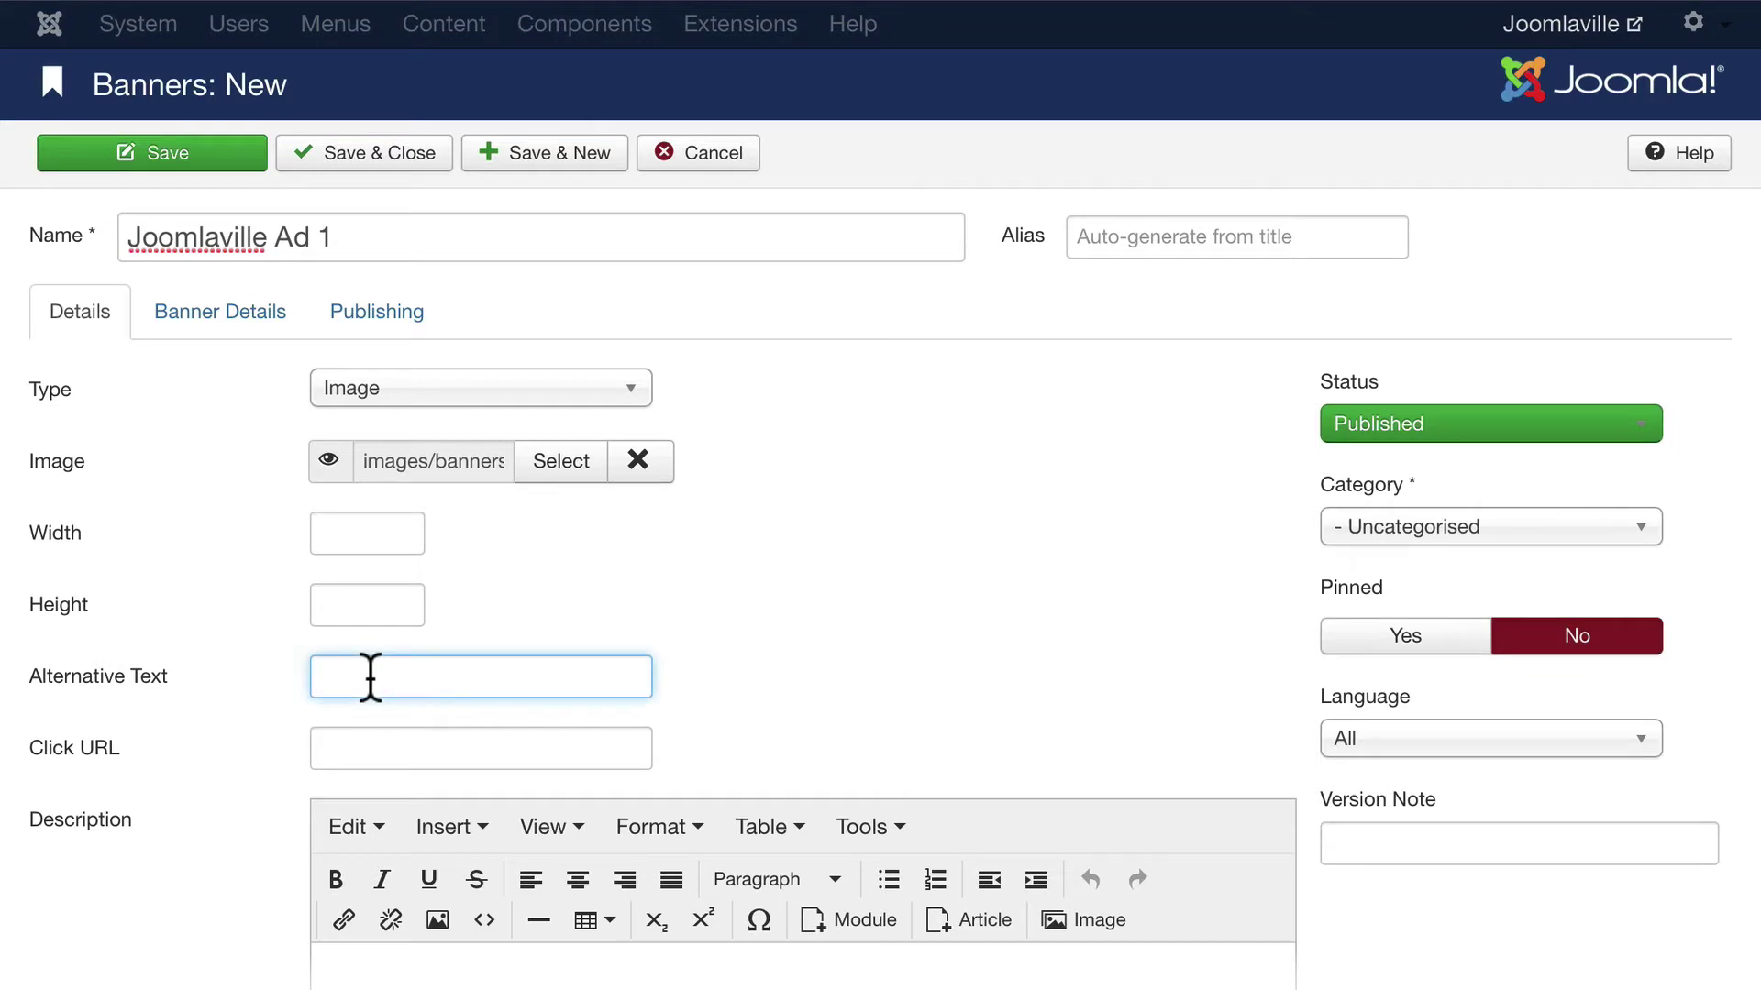
{"action": "type", "text": "Open Source Ma"}
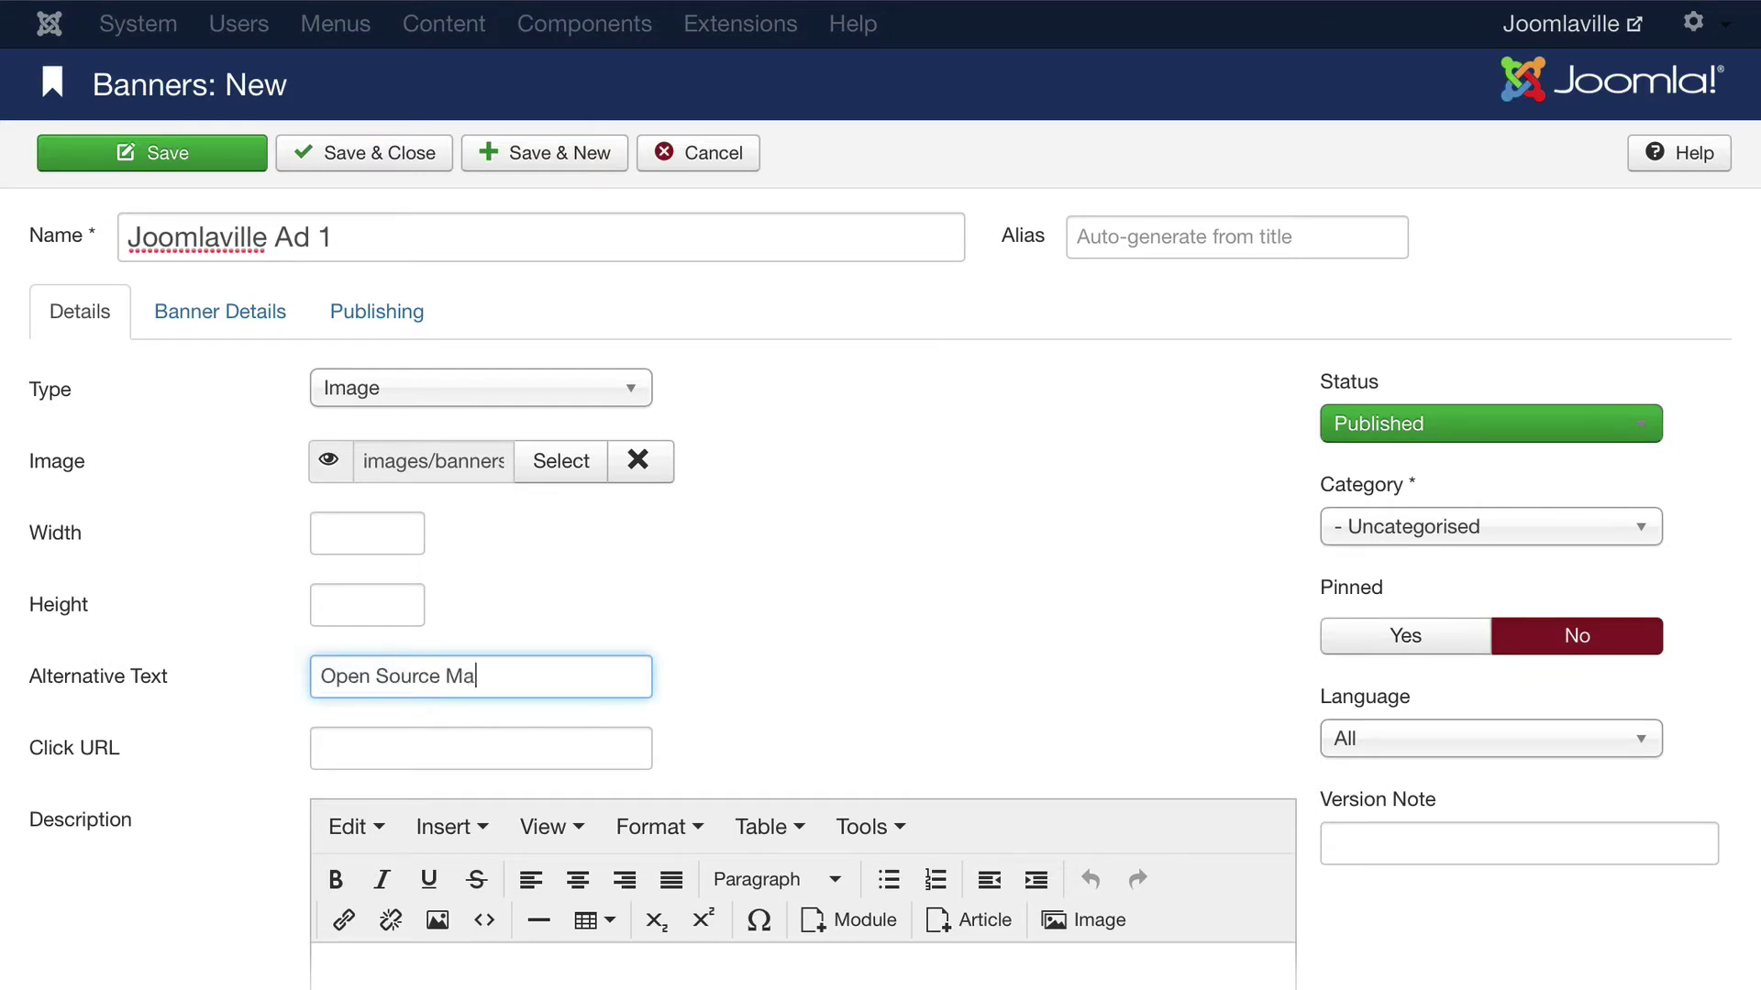
{"action": "type", "text": "tters Banner"}
{"action": "left_click", "coordinate": [354, 747]}
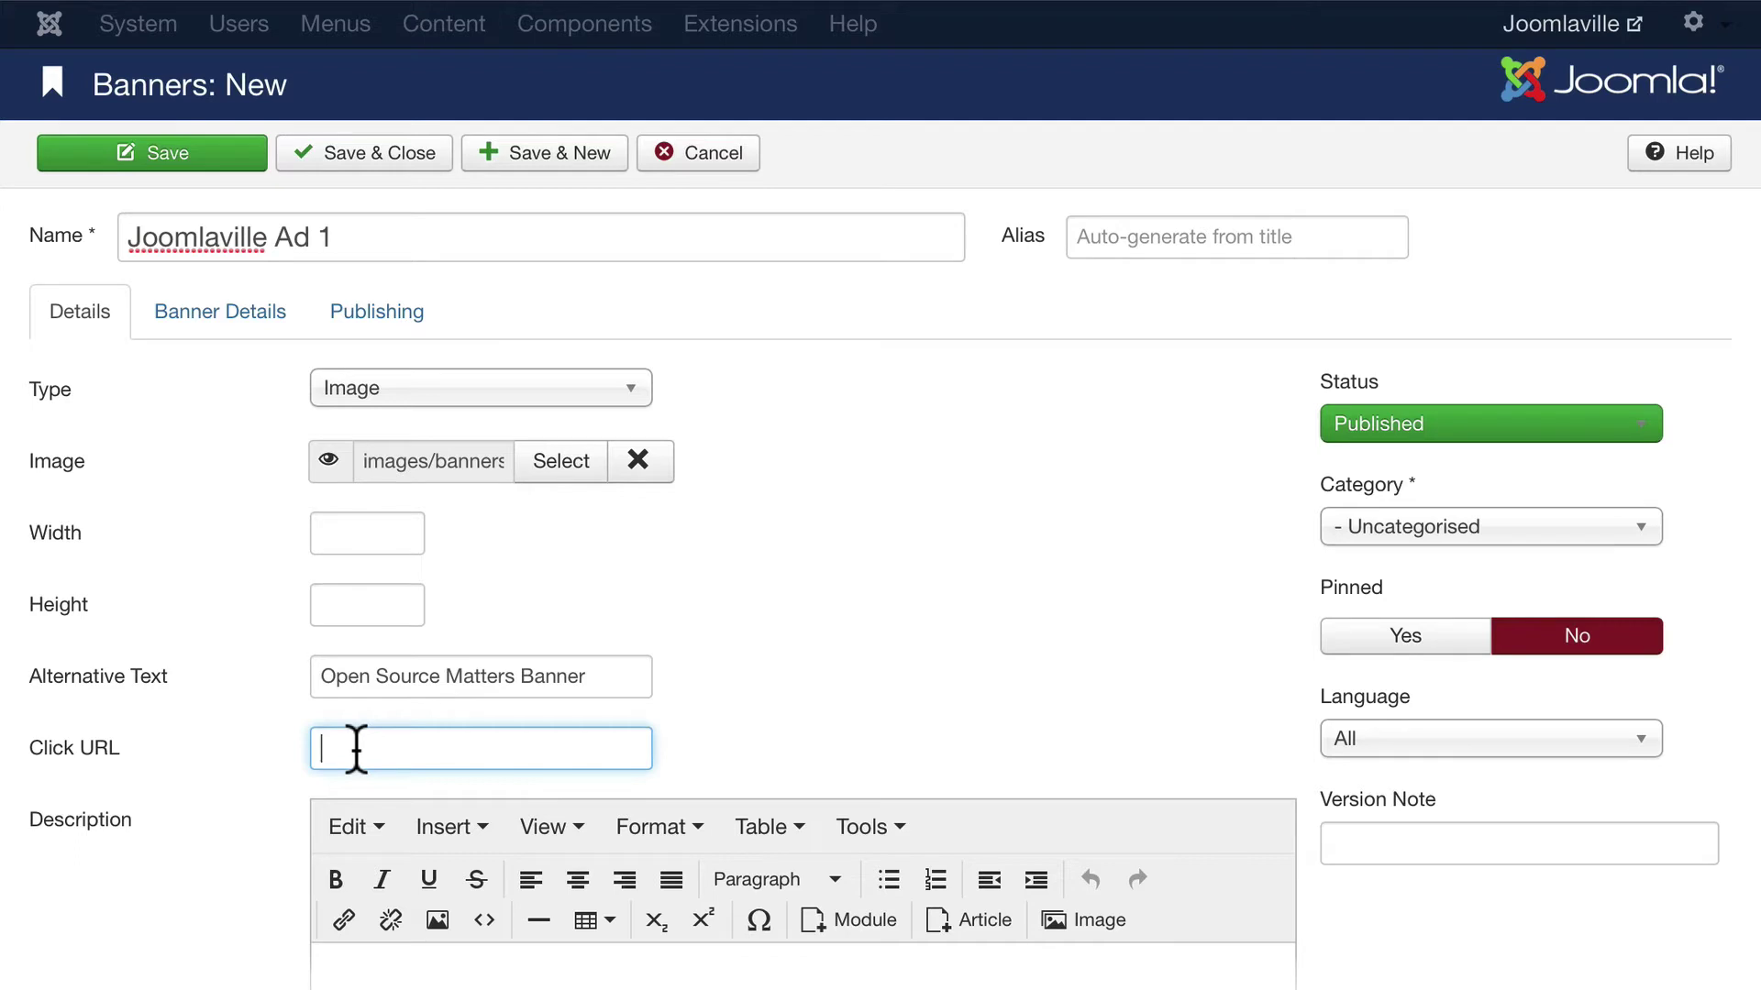
{"action": "type", "text": "http://opensourc"}
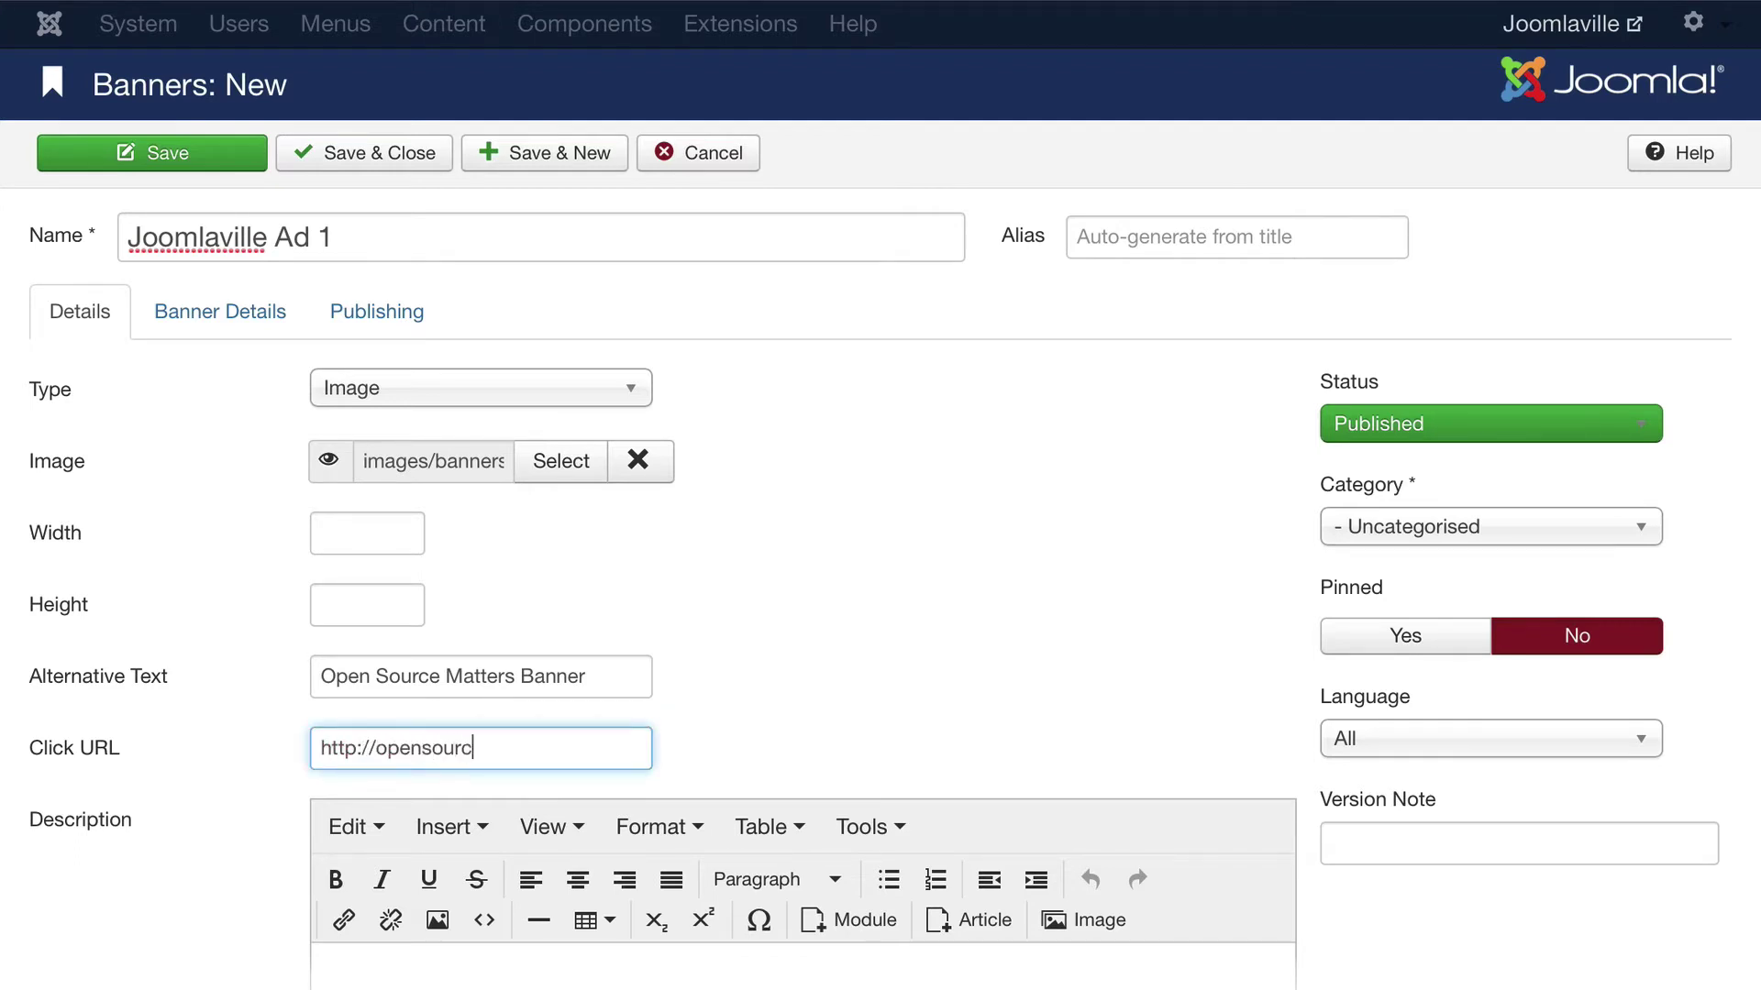
{"action": "type", "text": "ematters.org"}
{"action": "scroll", "coordinate": [826, 641], "scroll_direction": "down", "scroll_amount": 2}
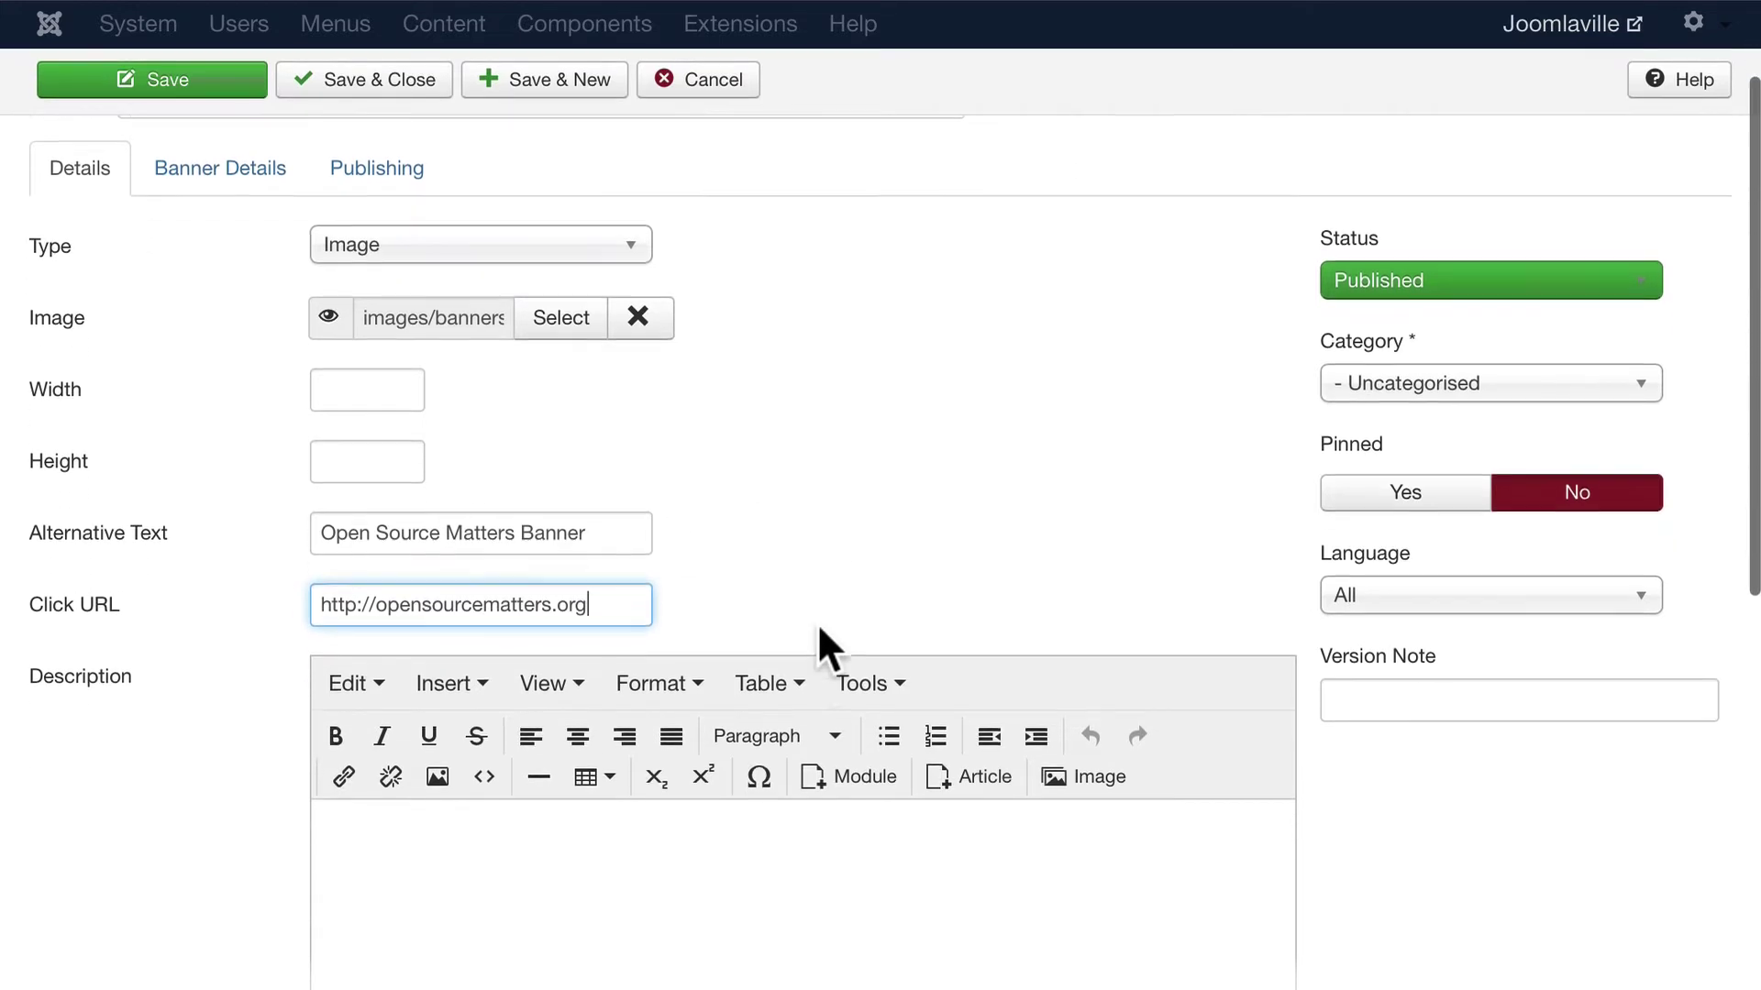
{"action": "scroll", "coordinate": [838, 778], "scroll_direction": "up", "scroll_amount": 2}
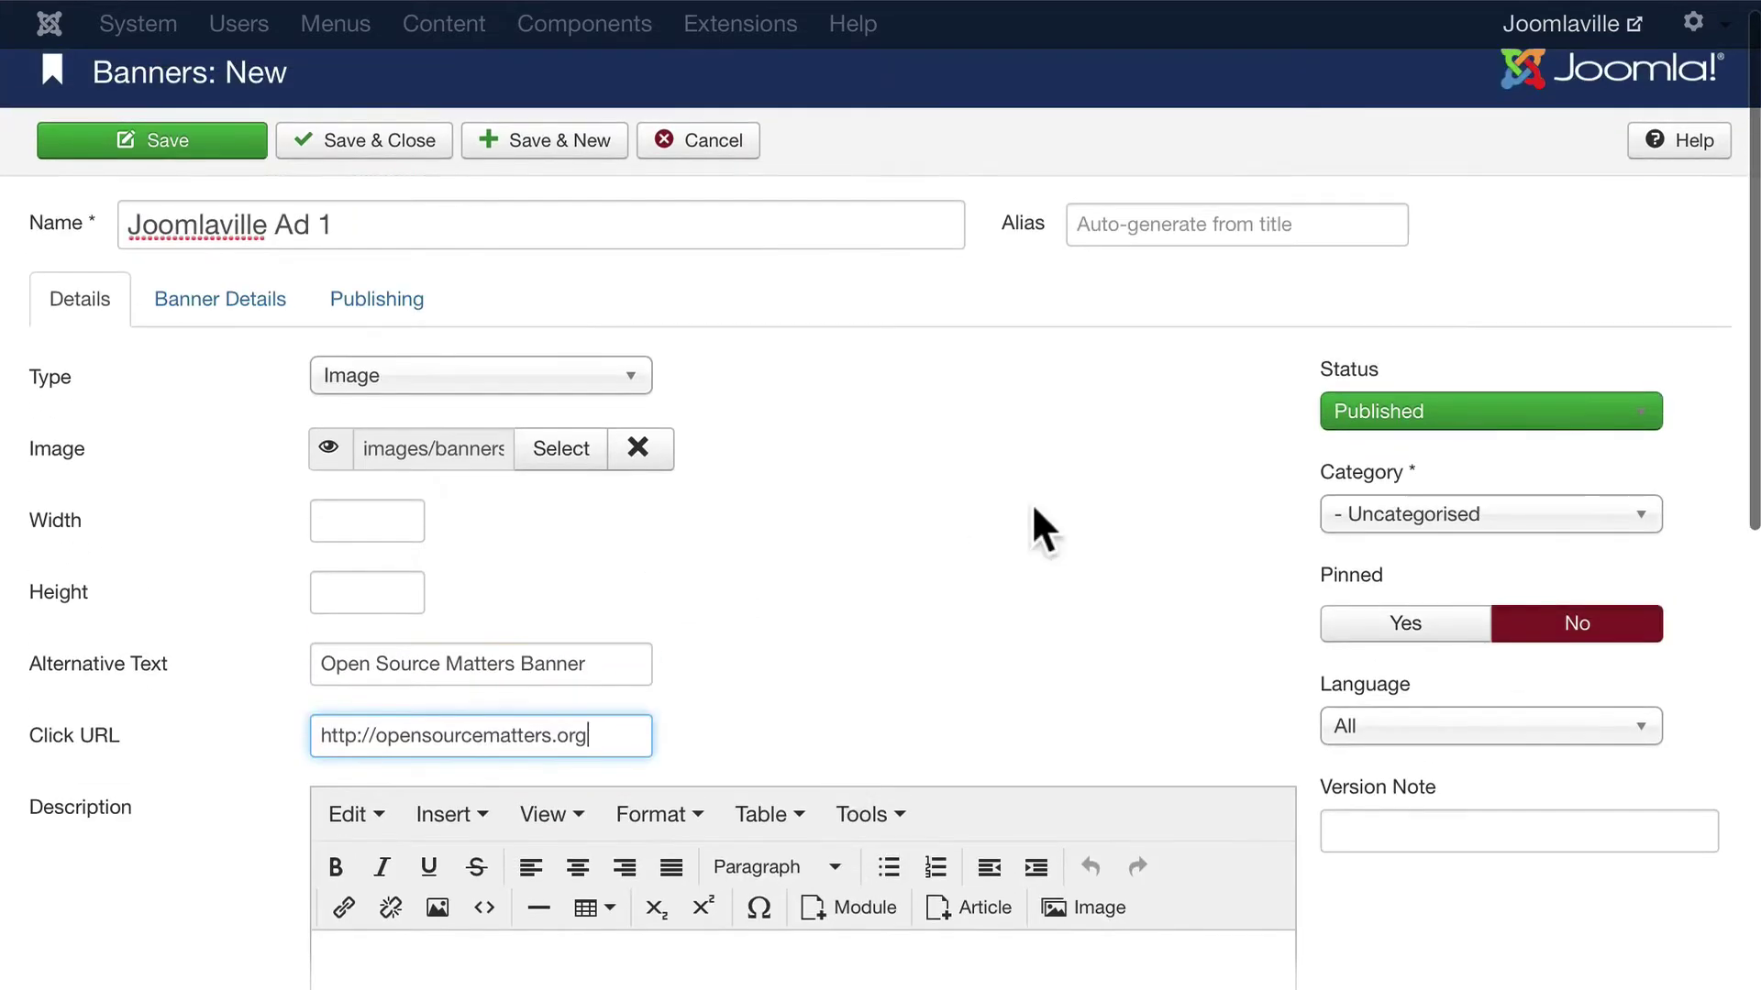
{"action": "left_click", "coordinate": [1410, 518]}
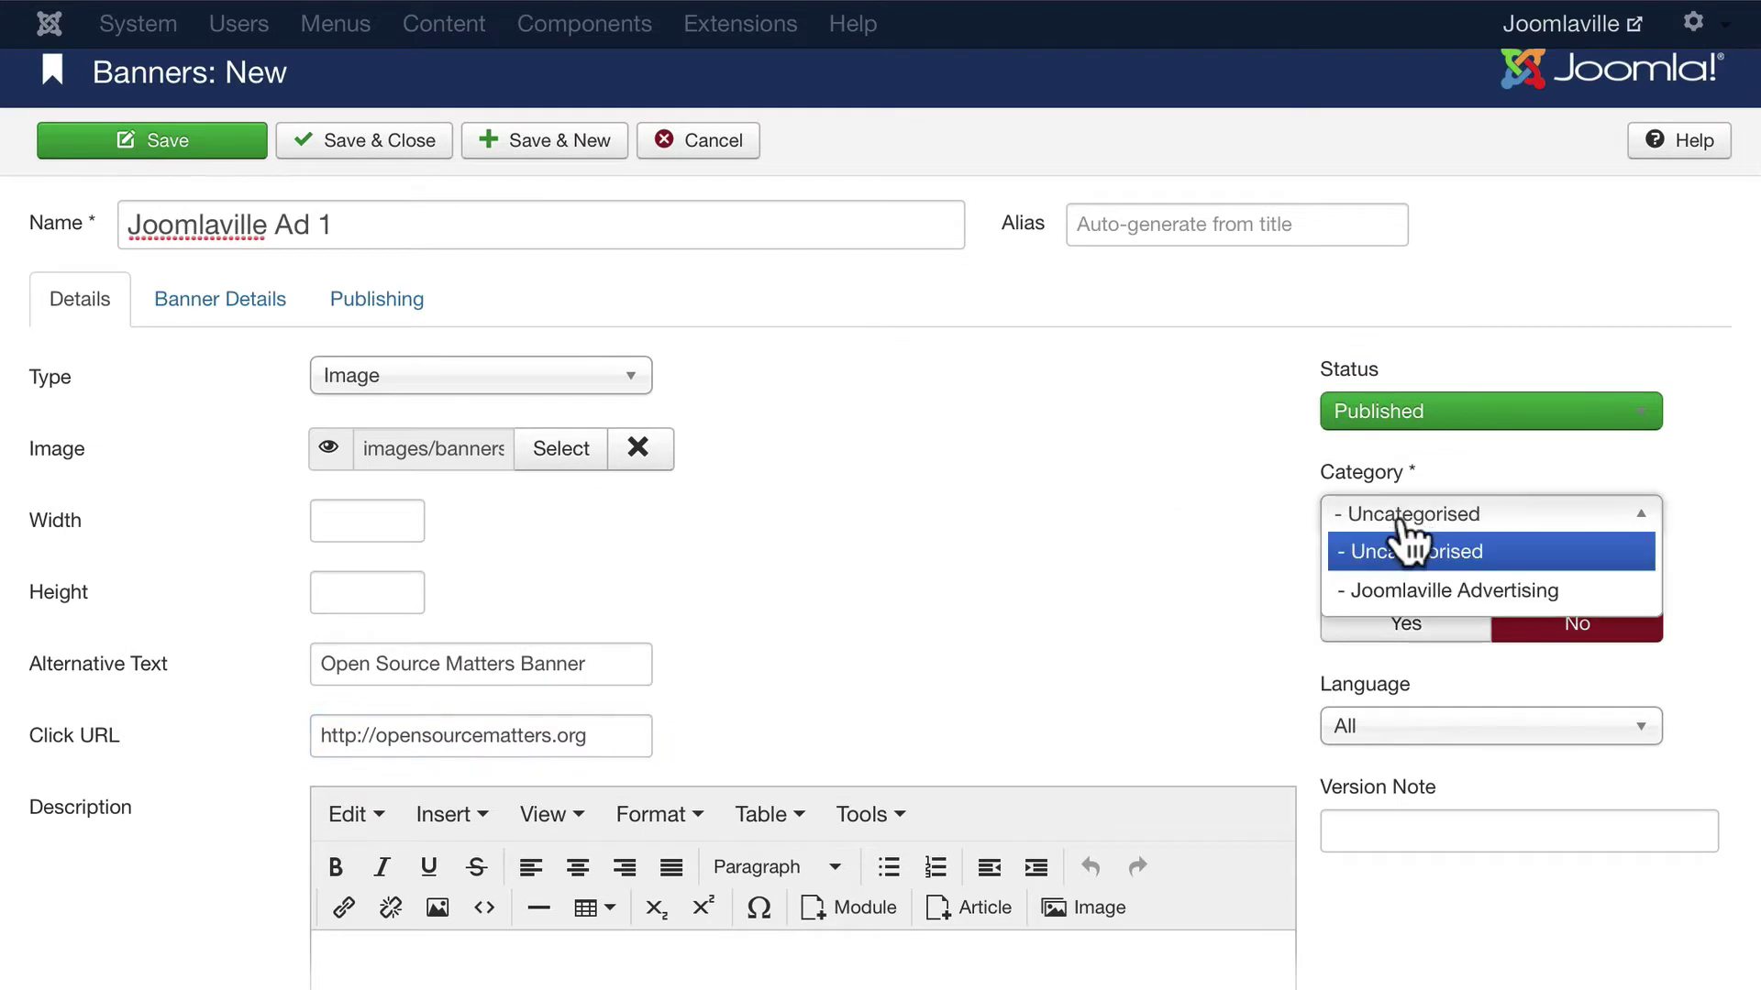
{"action": "left_click", "coordinate": [1403, 591]}
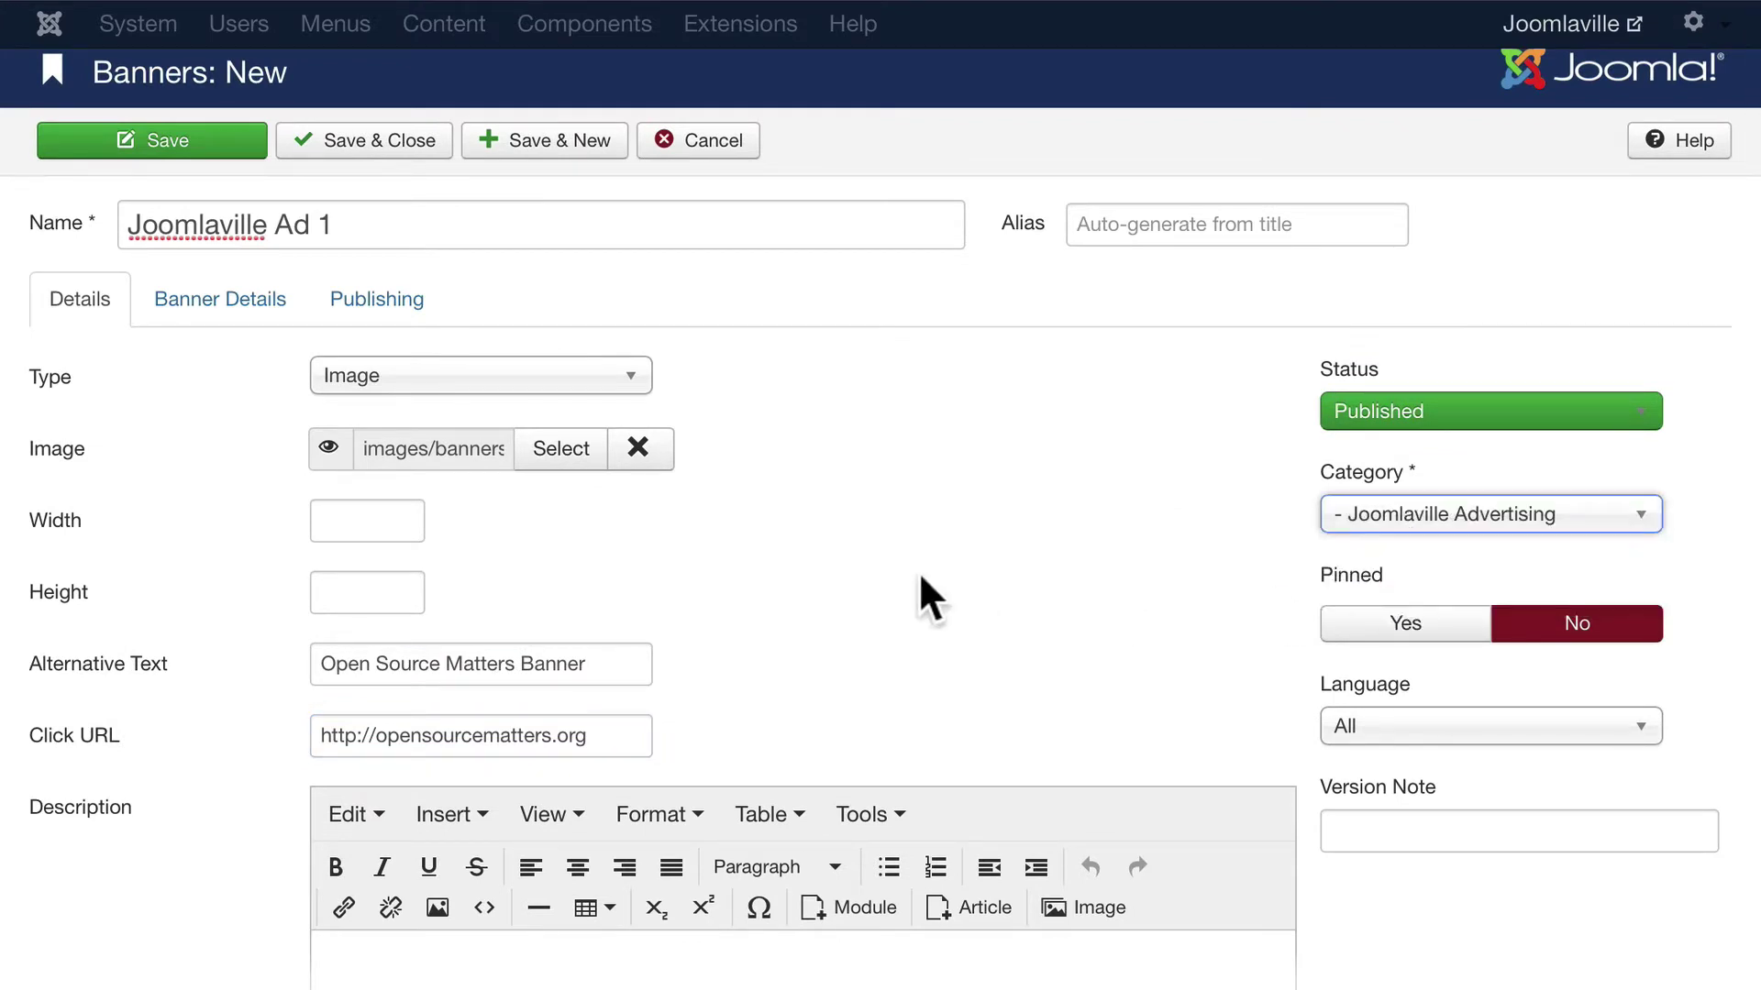
- On Banner Details keep No client and default purchase type; set Track Impressions and Track Clicks to Yes
{"action": "left_click", "coordinate": [188, 323]}
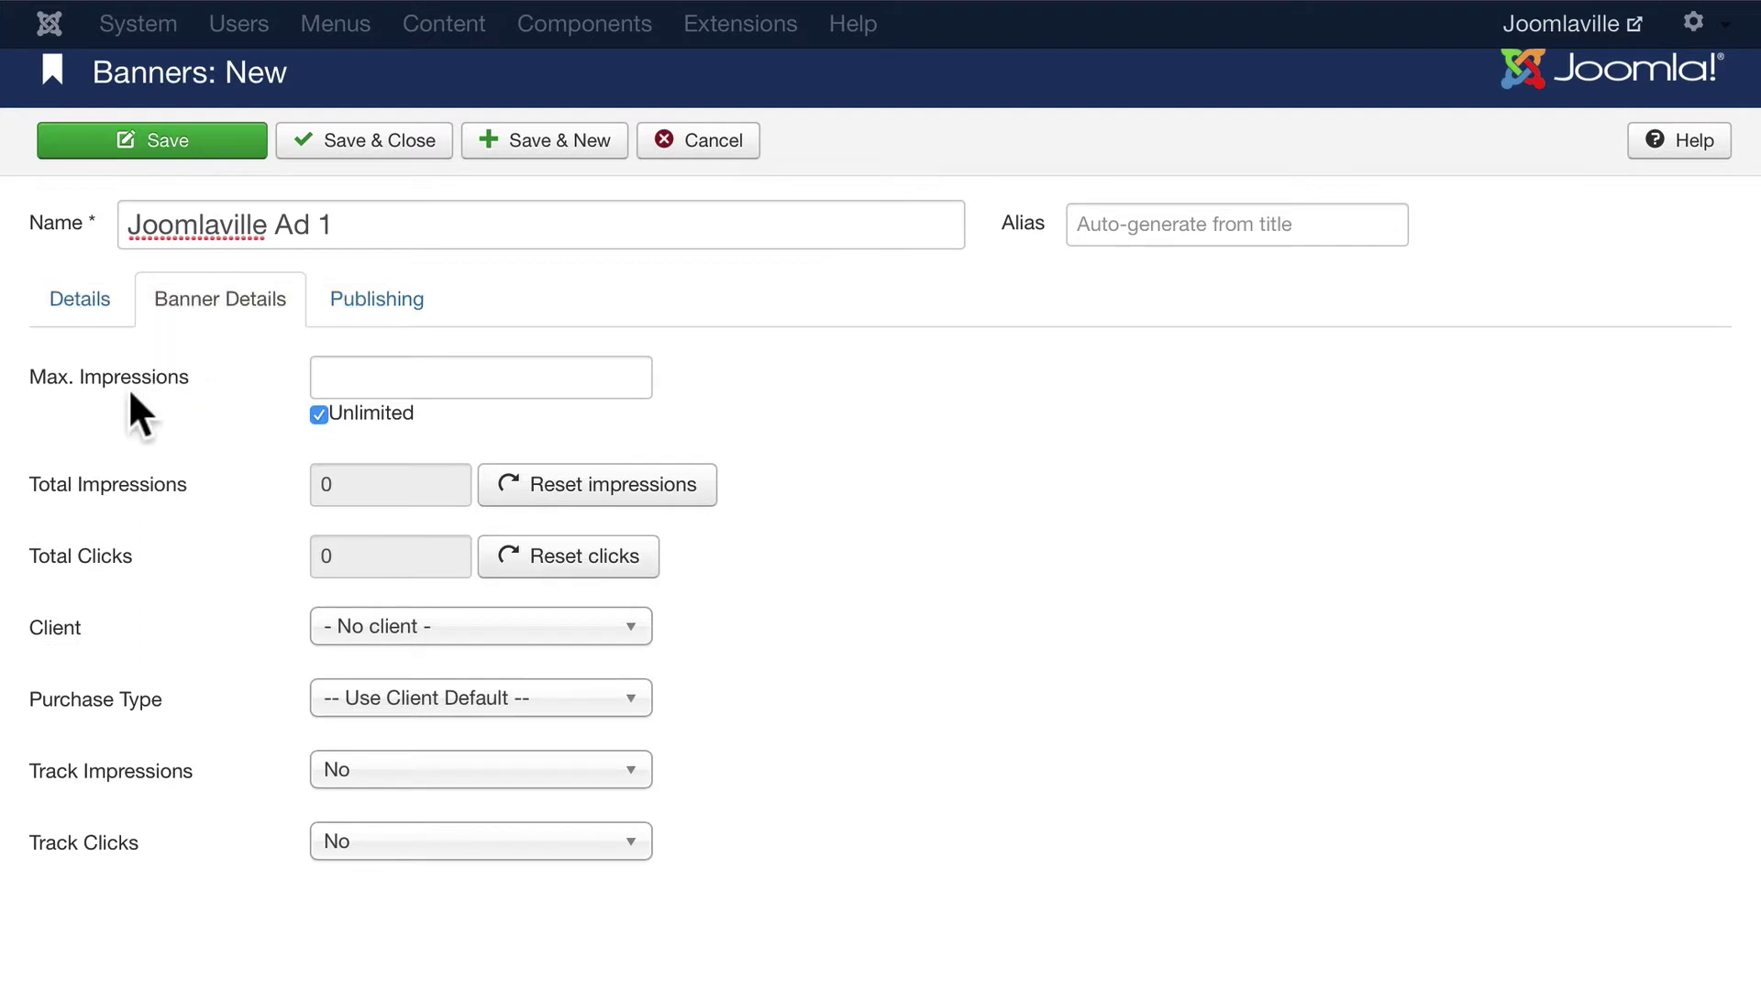
{"action": "mouse_move", "coordinate": [110, 393]}
{"action": "left_click", "coordinate": [327, 626]}
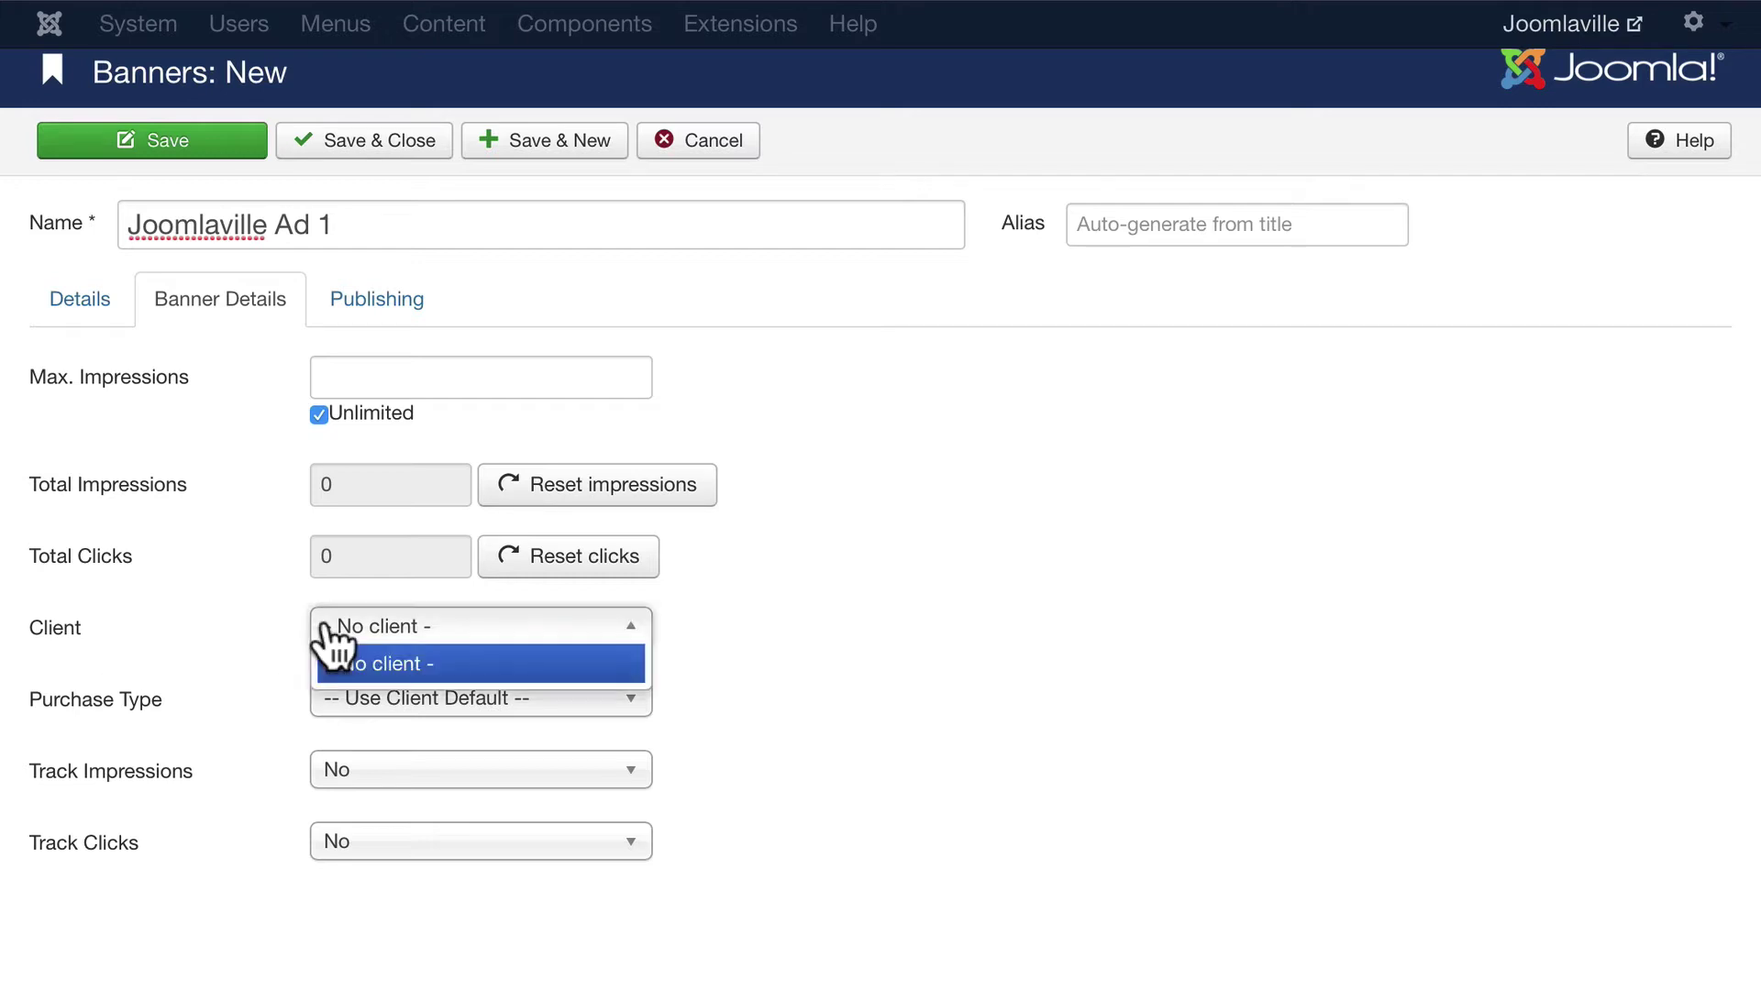
{"action": "left_click", "coordinate": [324, 625]}
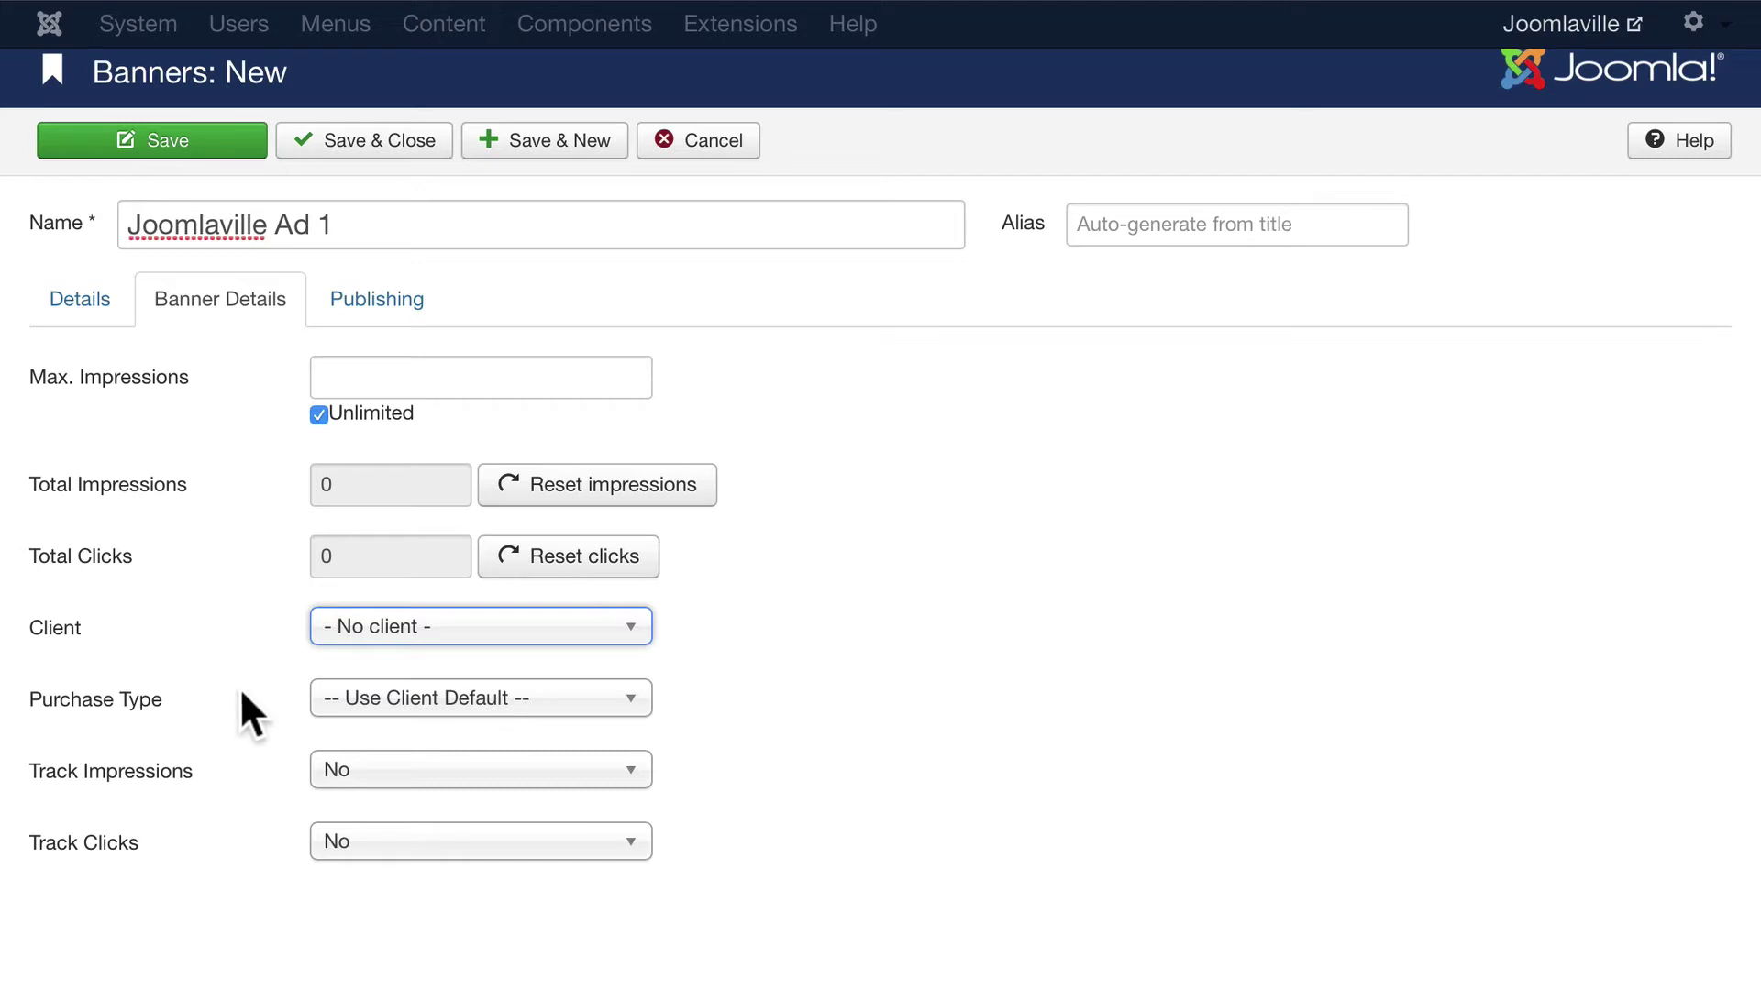
{"action": "left_click", "coordinate": [406, 699]}
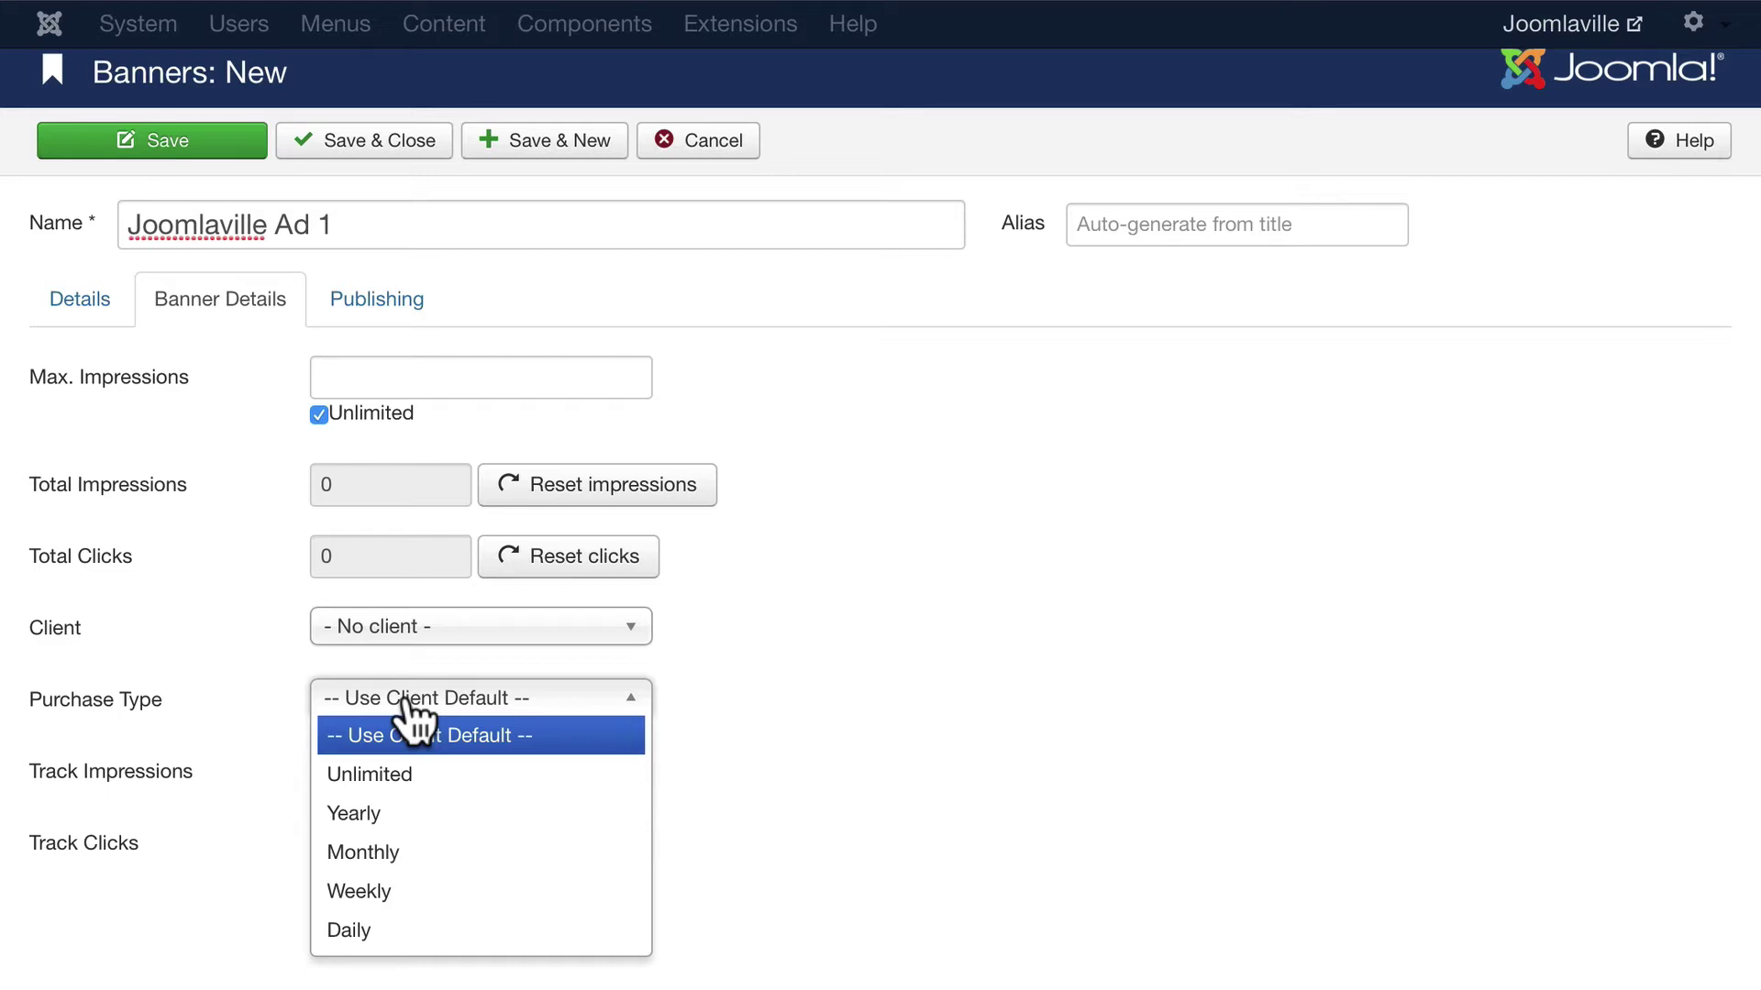
{"action": "left_click", "coordinate": [218, 666]}
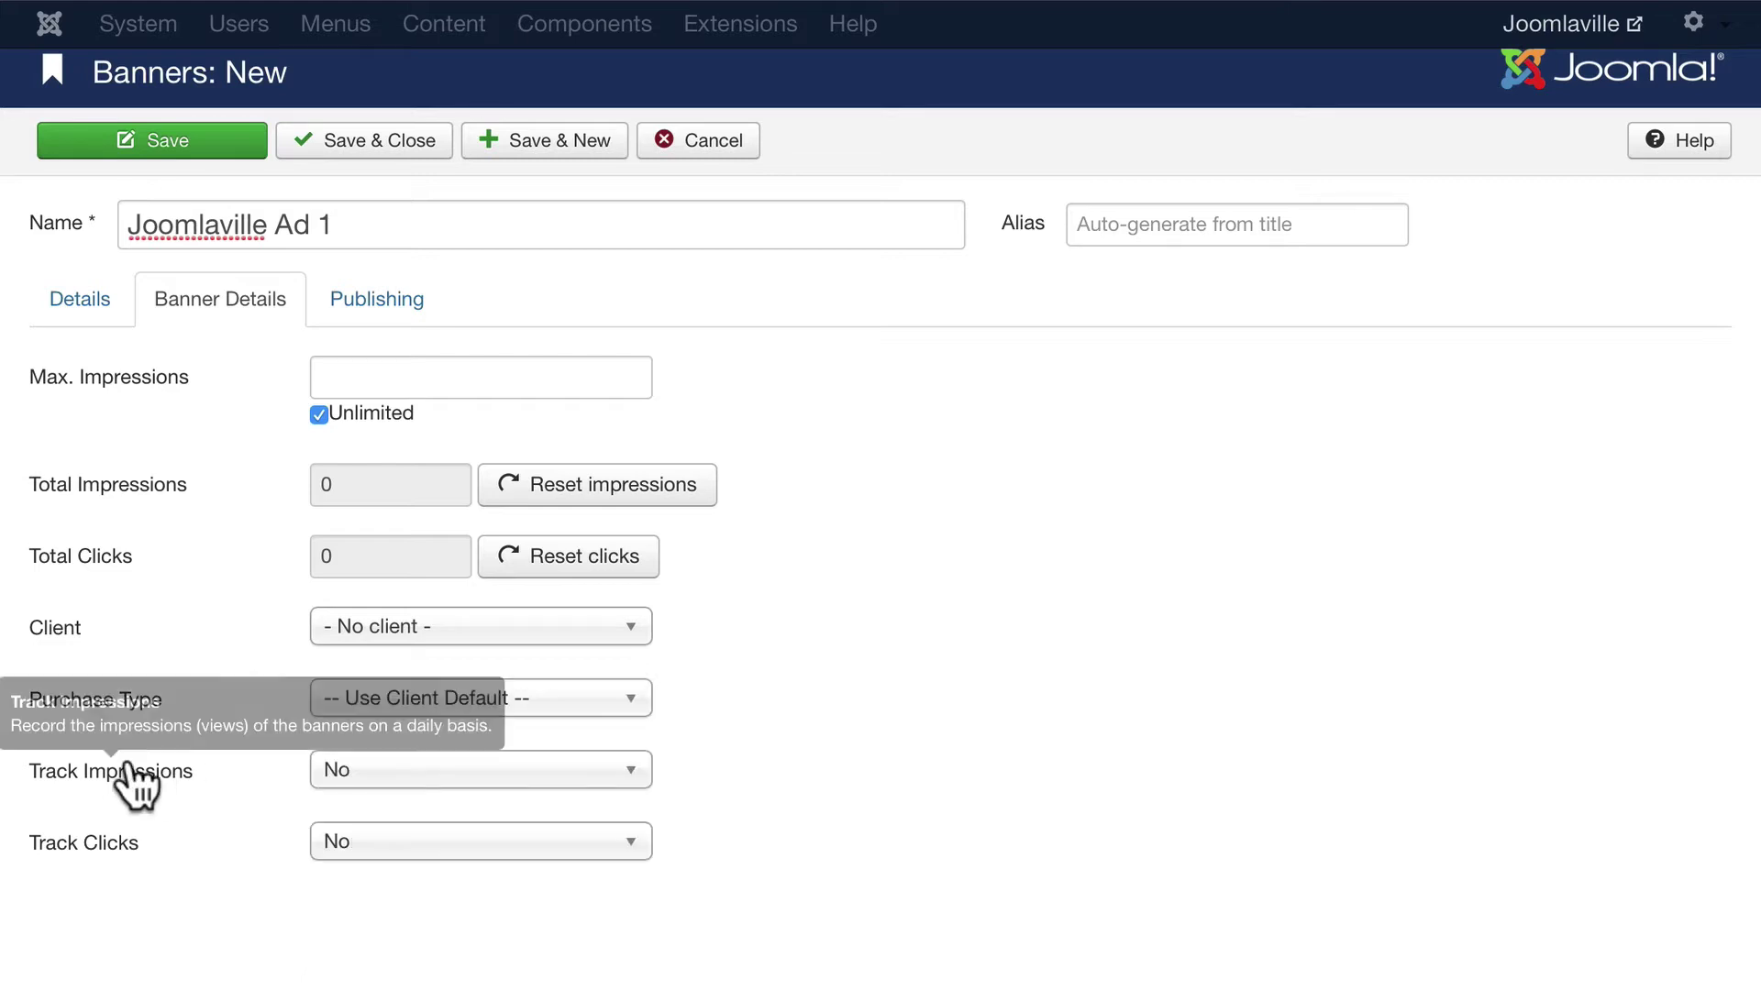
{"action": "left_click", "coordinate": [411, 775]}
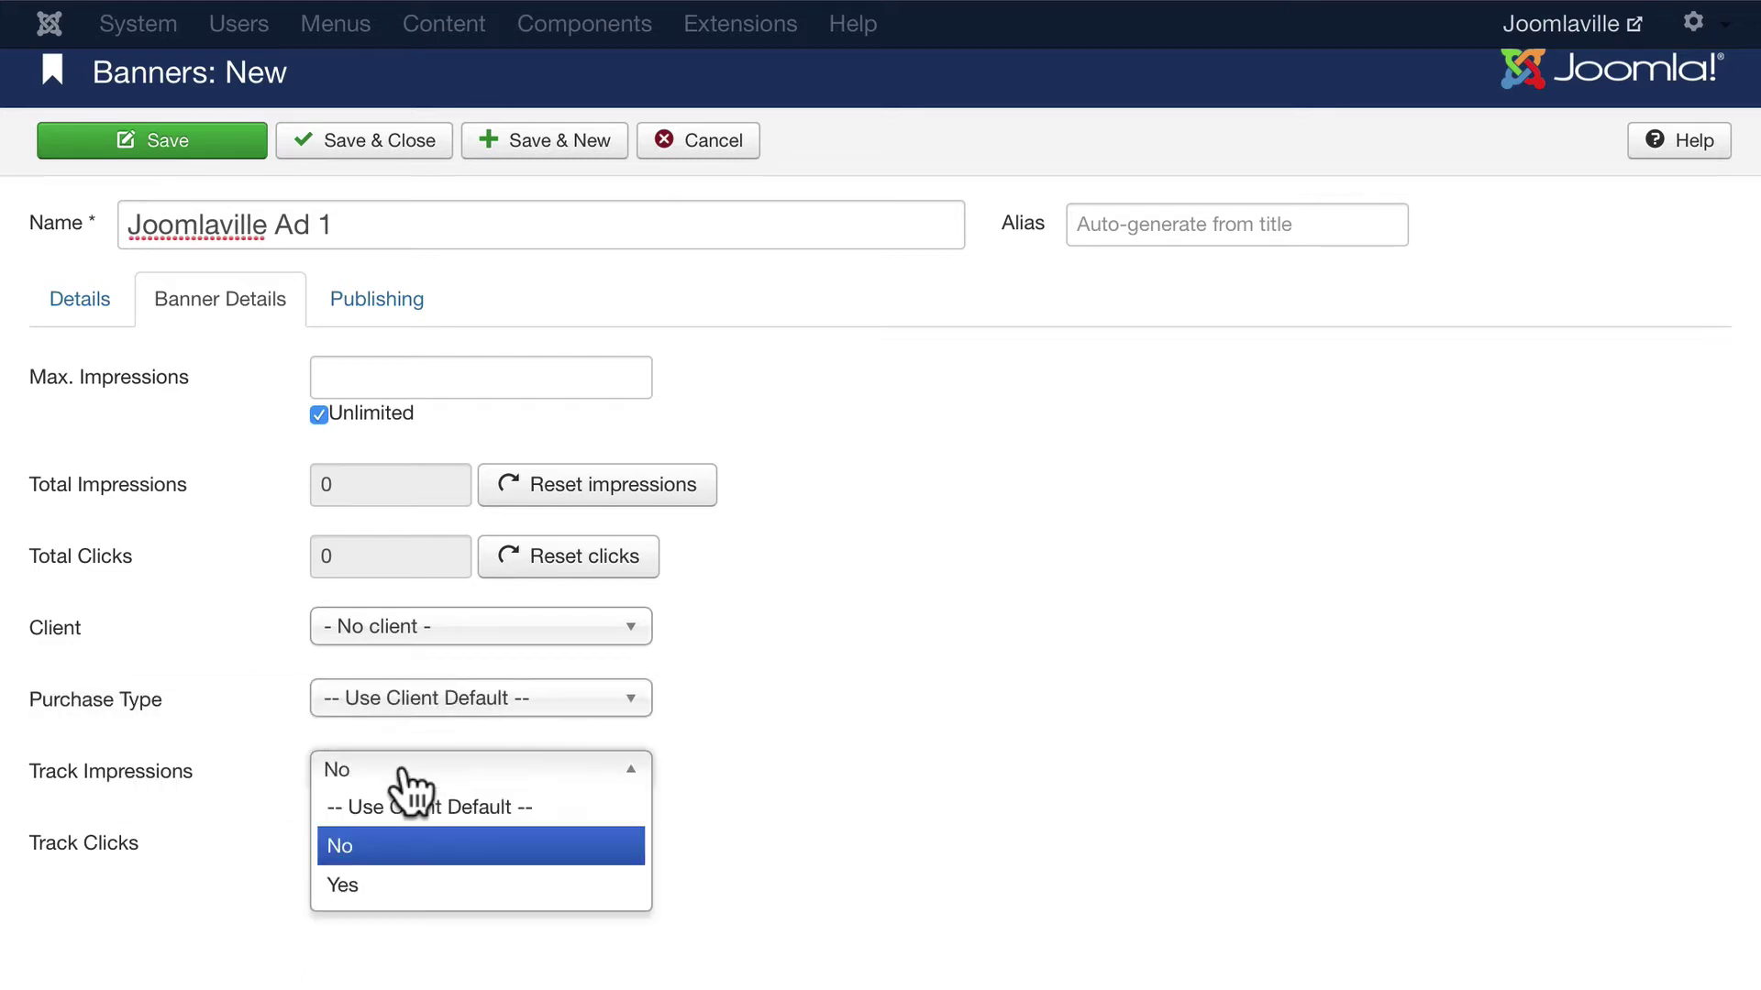
{"action": "left_click", "coordinate": [387, 886]}
{"action": "left_click", "coordinate": [382, 859]}
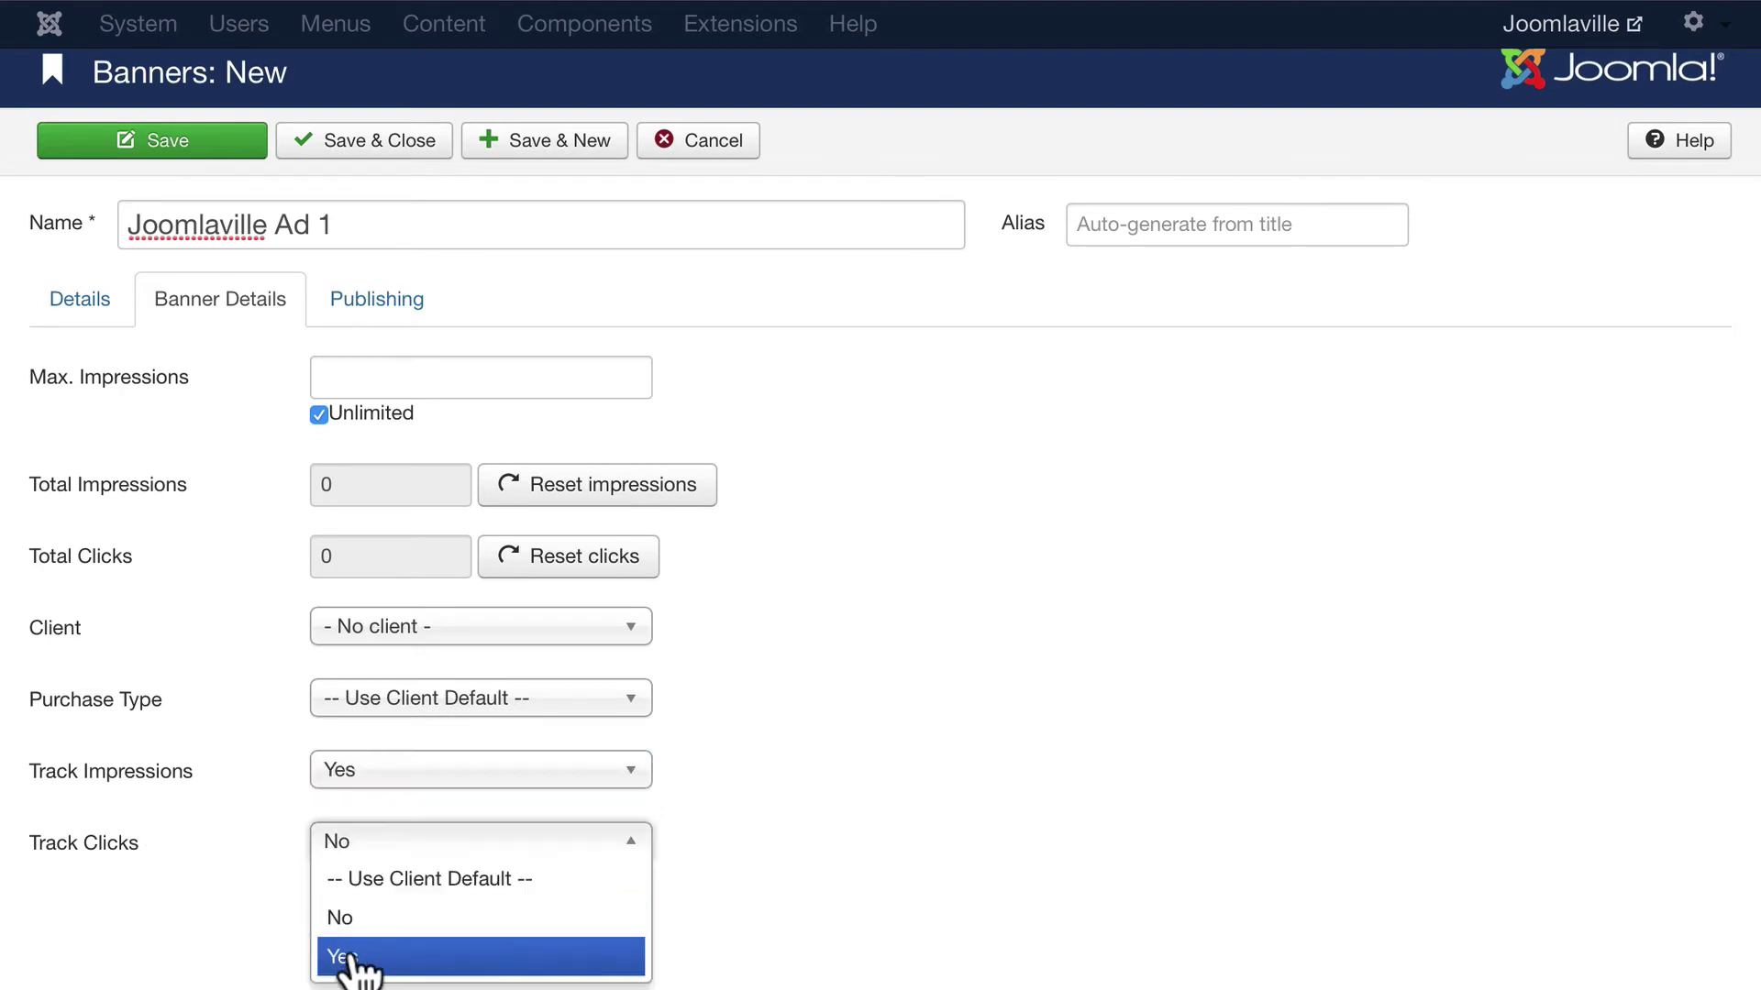
{"action": "left_click", "coordinate": [354, 954]}
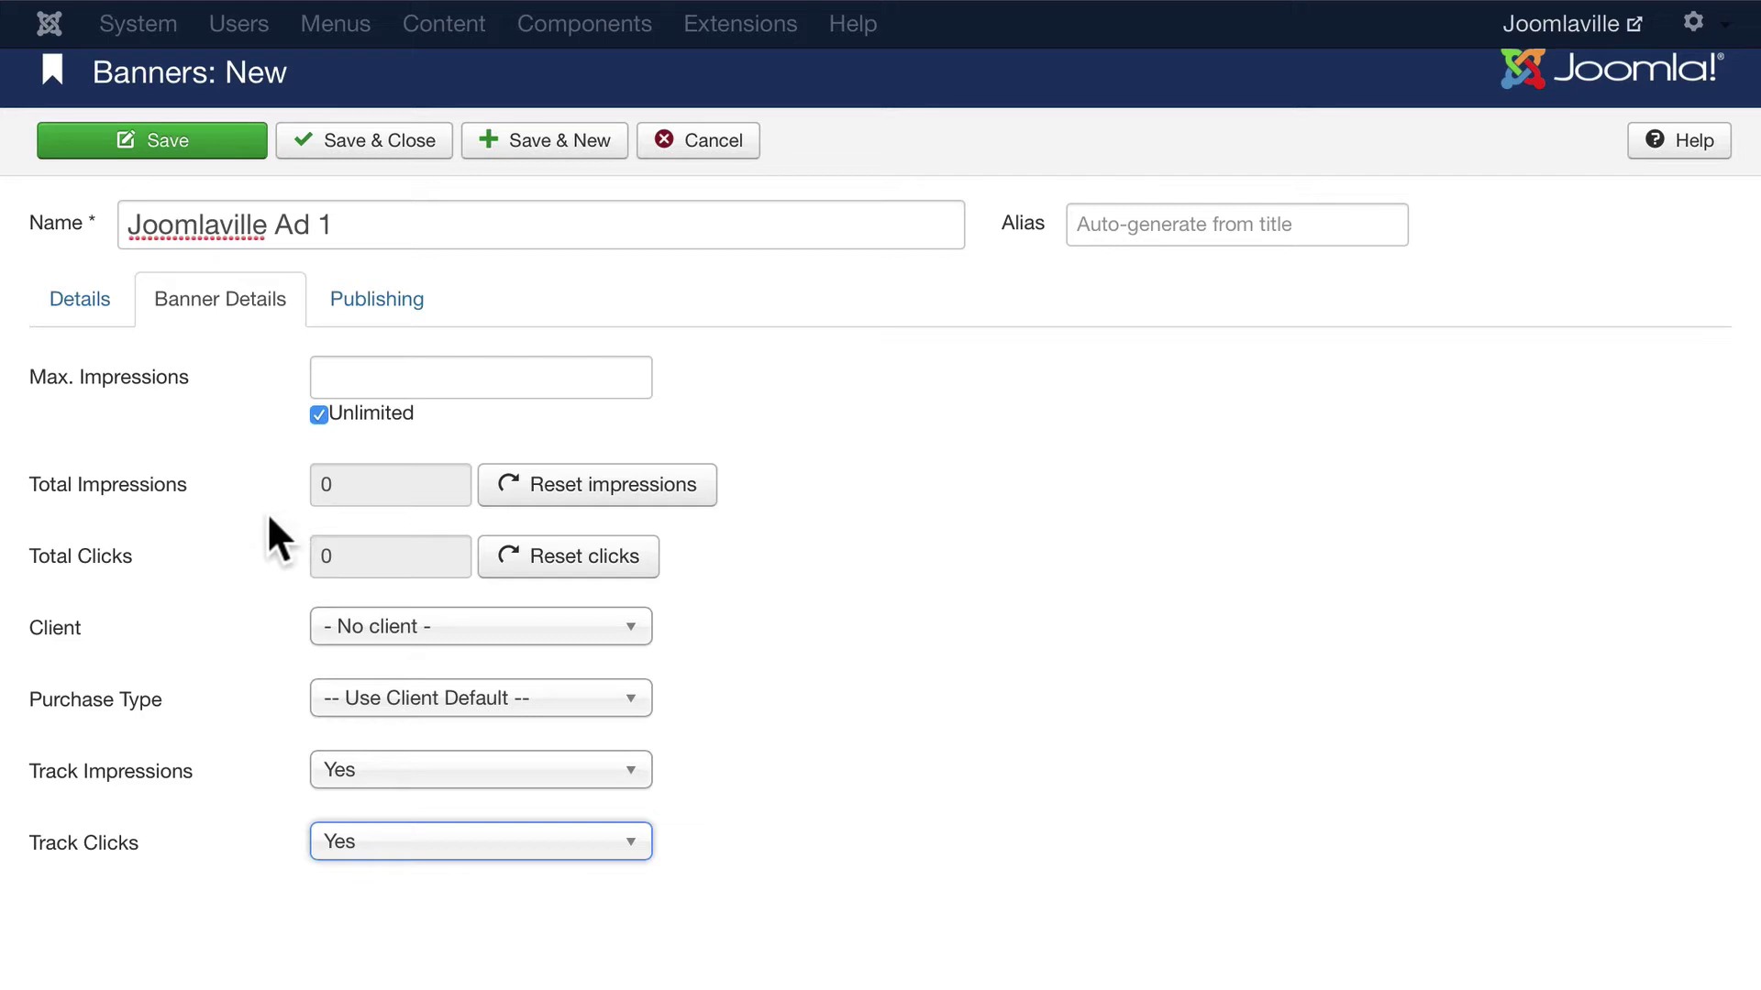
{"action": "left_click", "coordinate": [547, 137]}
{"action": "type", "text": "Joomlaville Ad 2"}
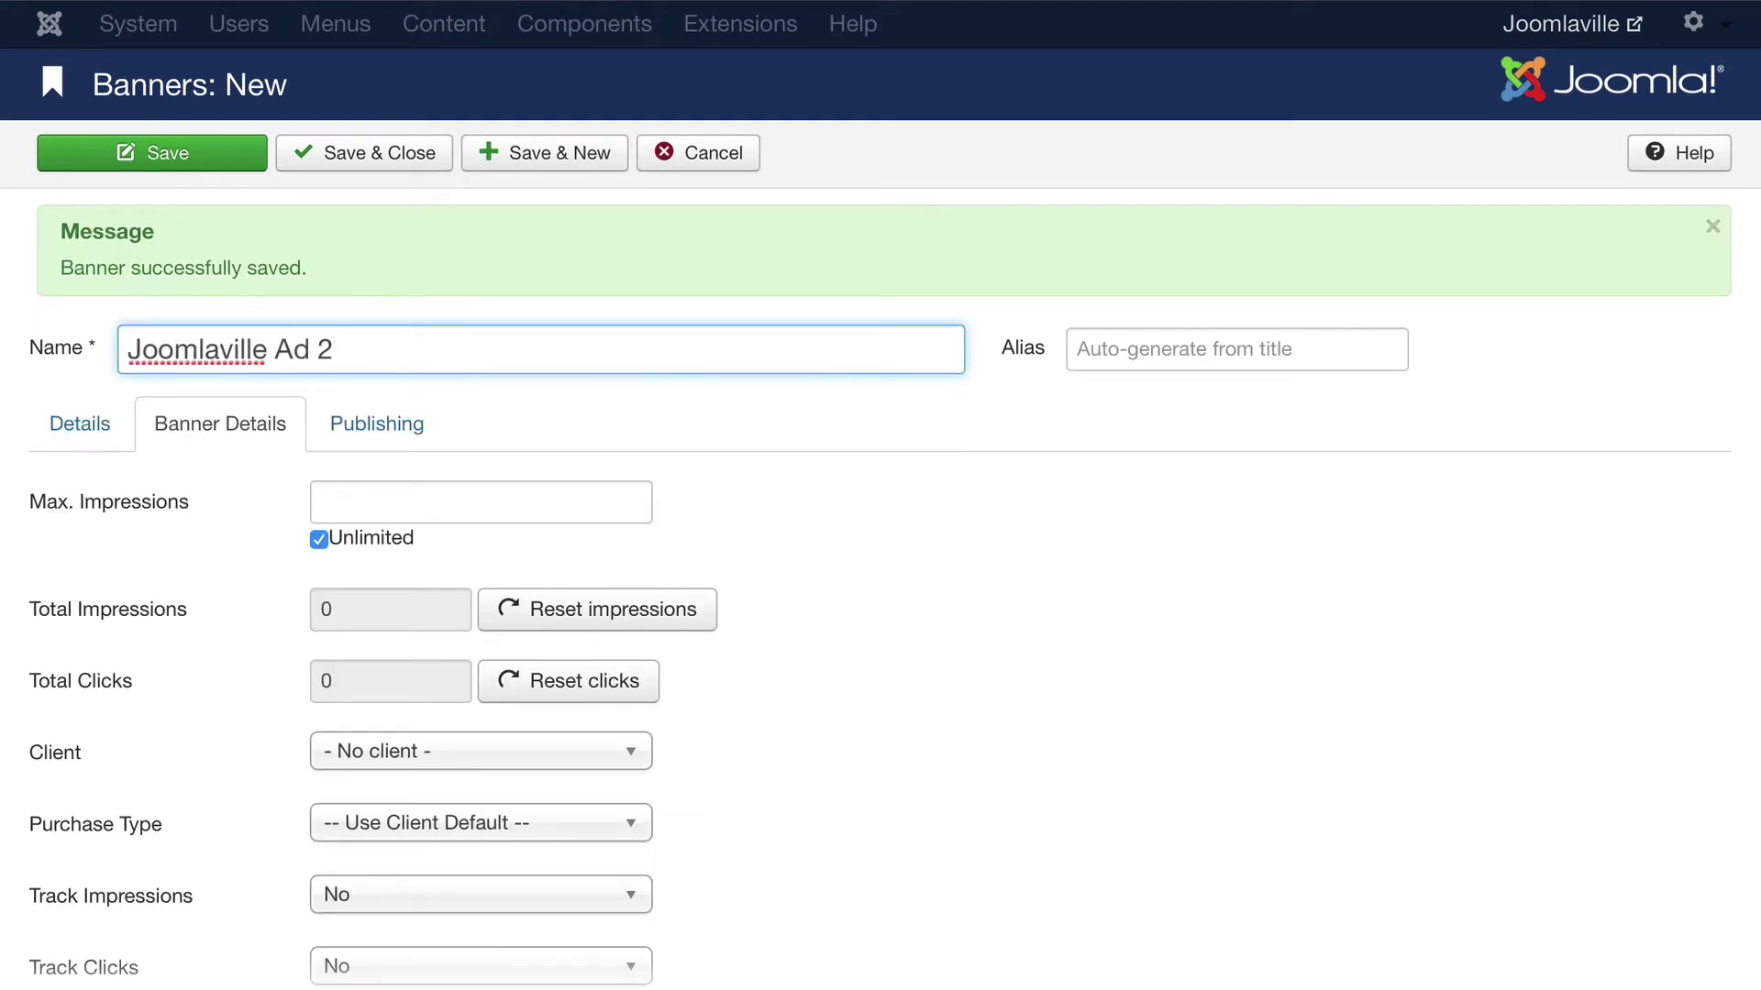
{"action": "left_click", "coordinate": [77, 429]}
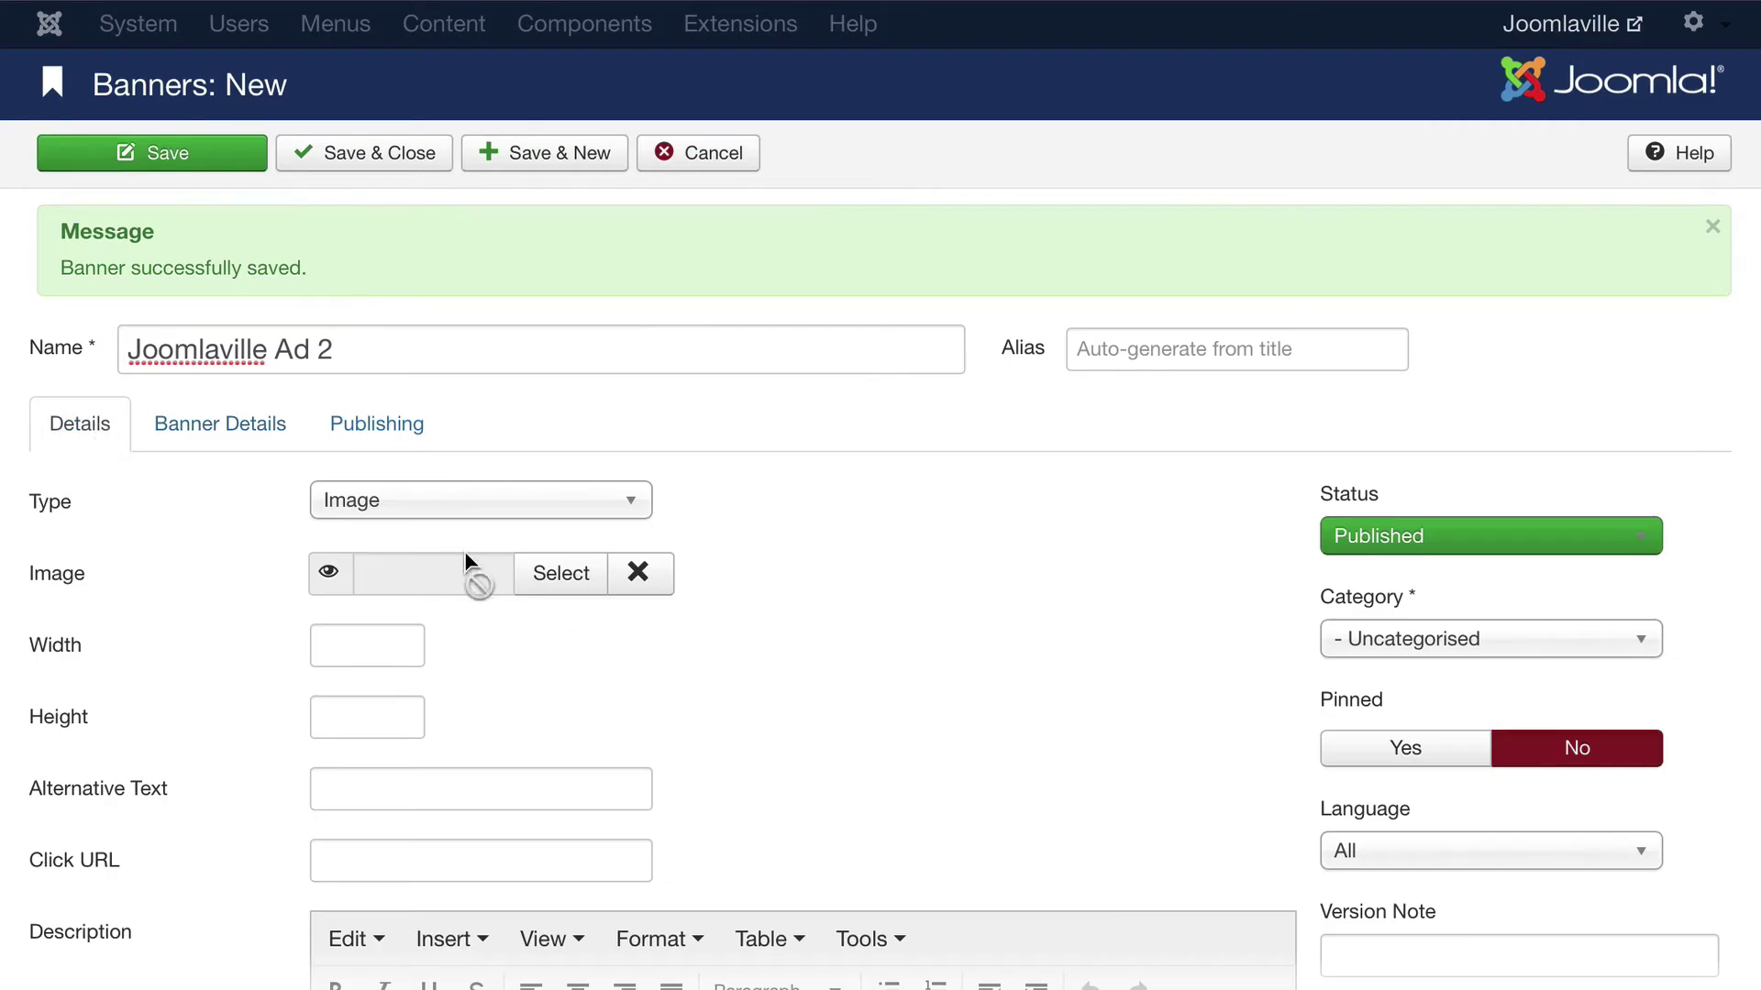
{"action": "left_click", "coordinate": [561, 574]}
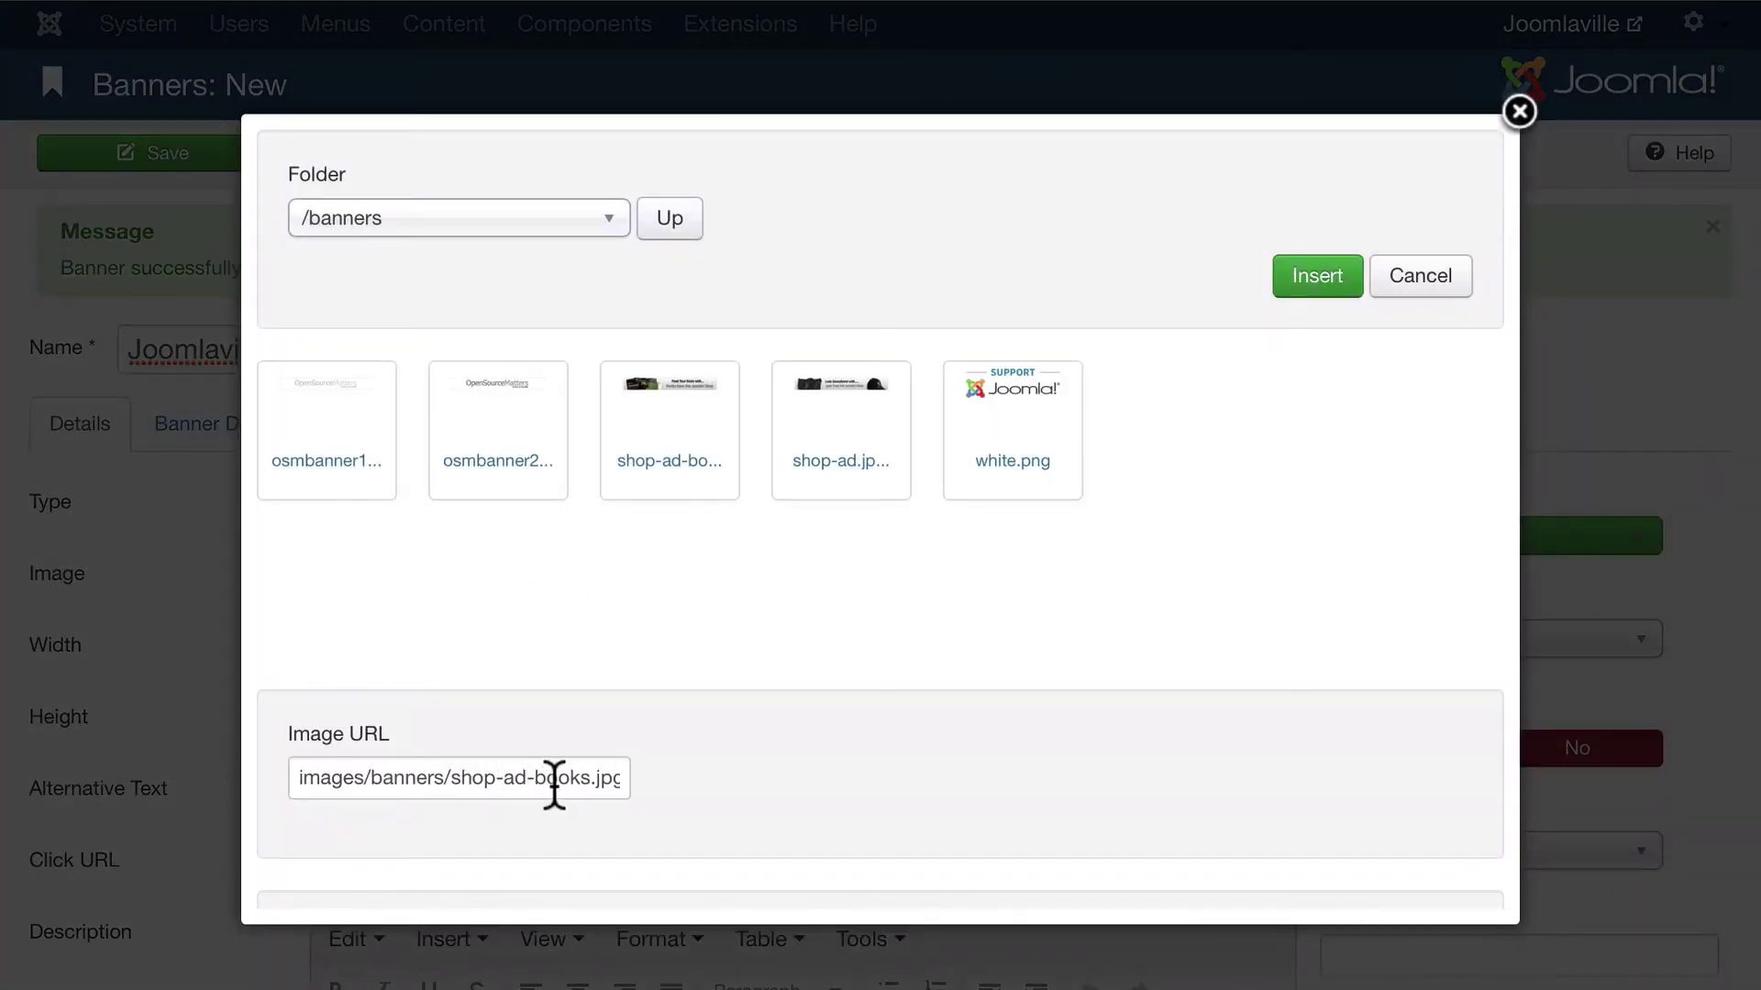
{"action": "left_click", "coordinate": [1315, 281]}
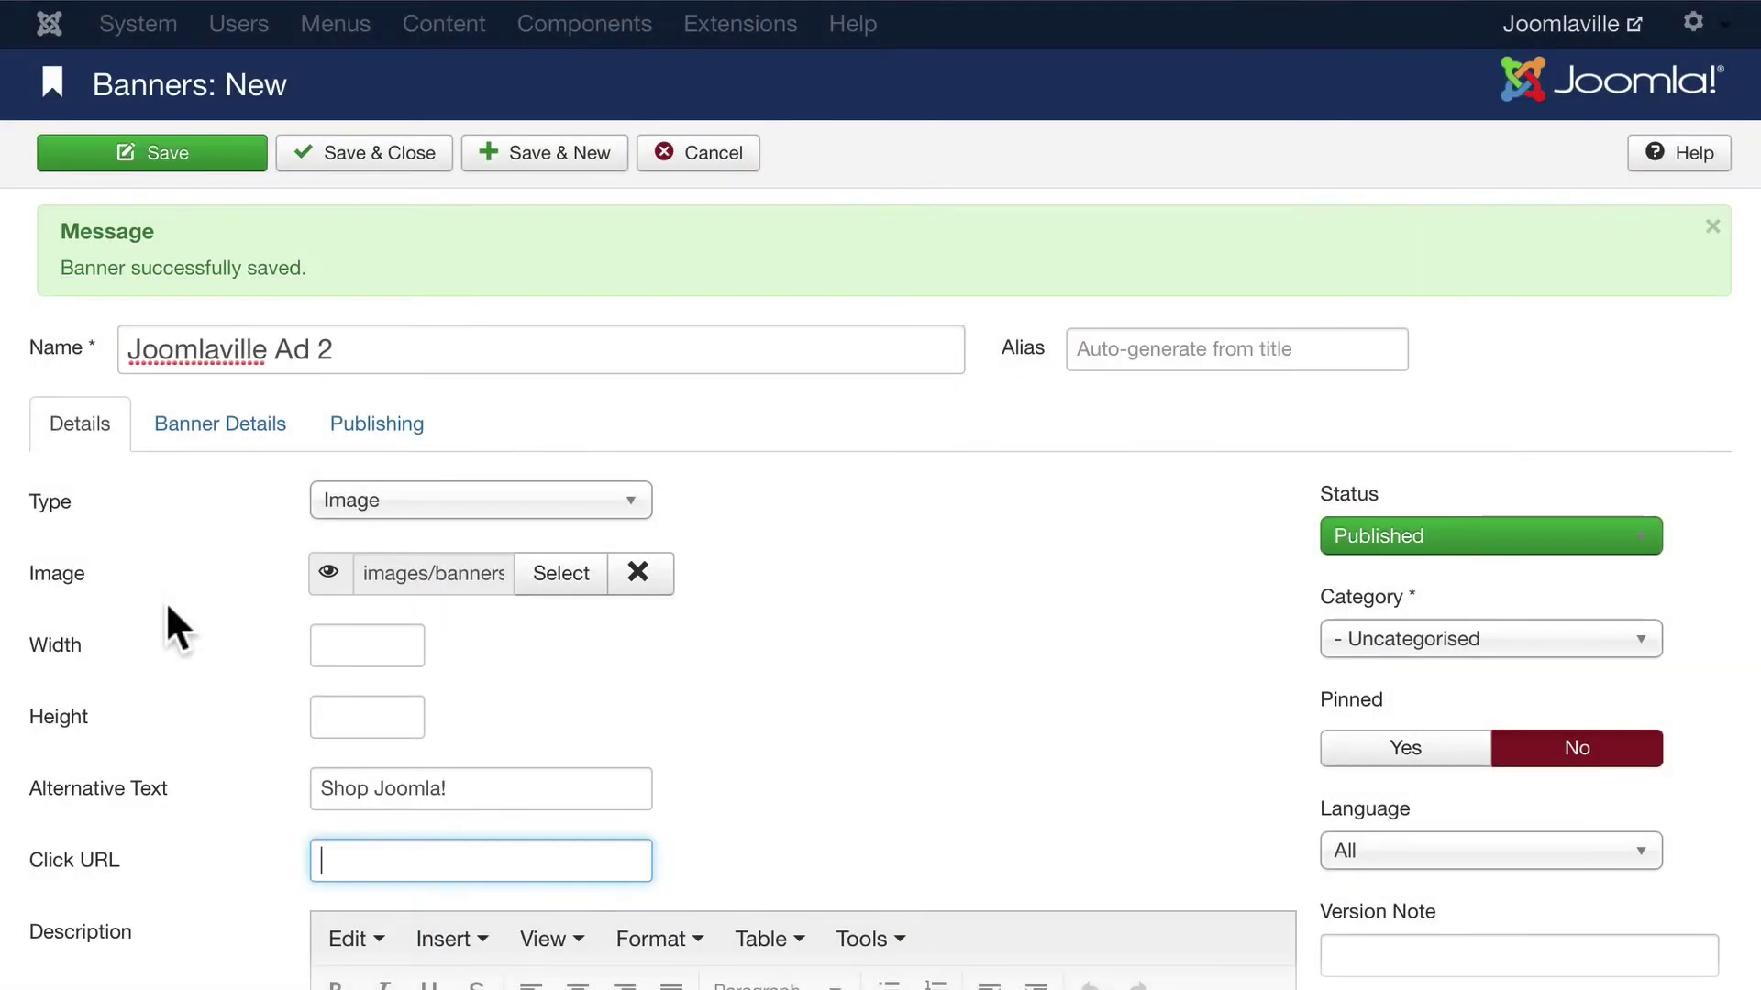
{"action": "type", "text": "http://joomla.org"}
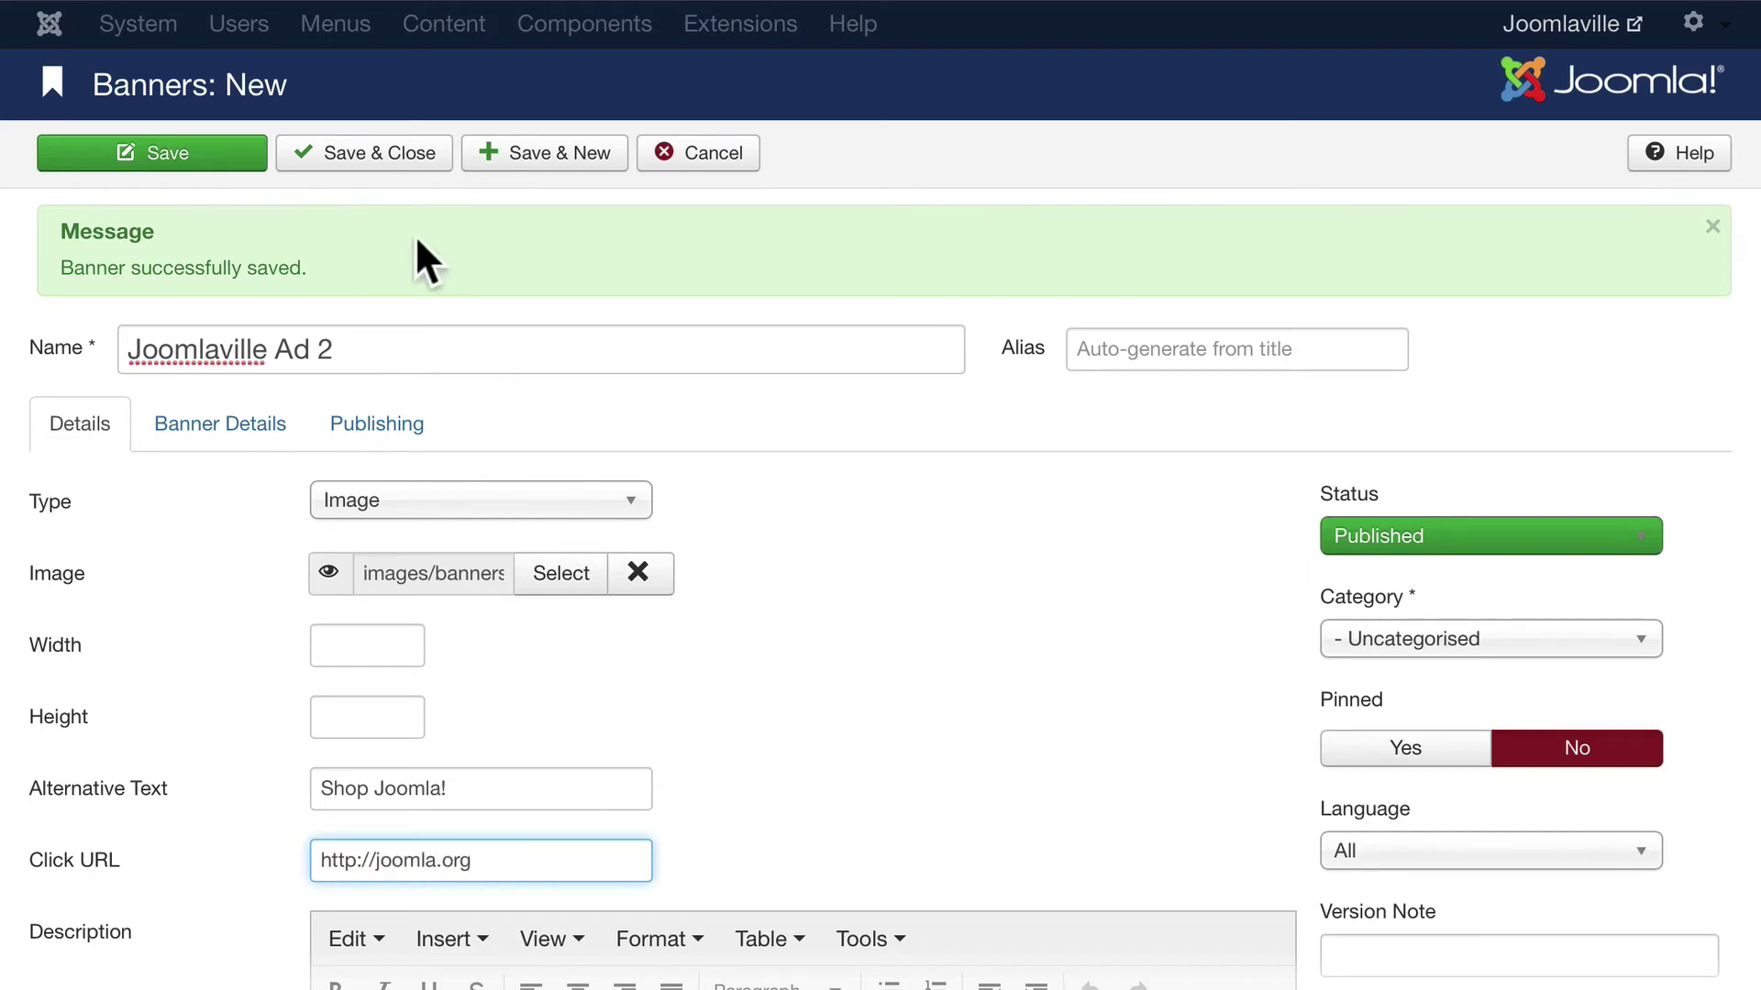
{"action": "left_click", "coordinate": [1379, 642]}
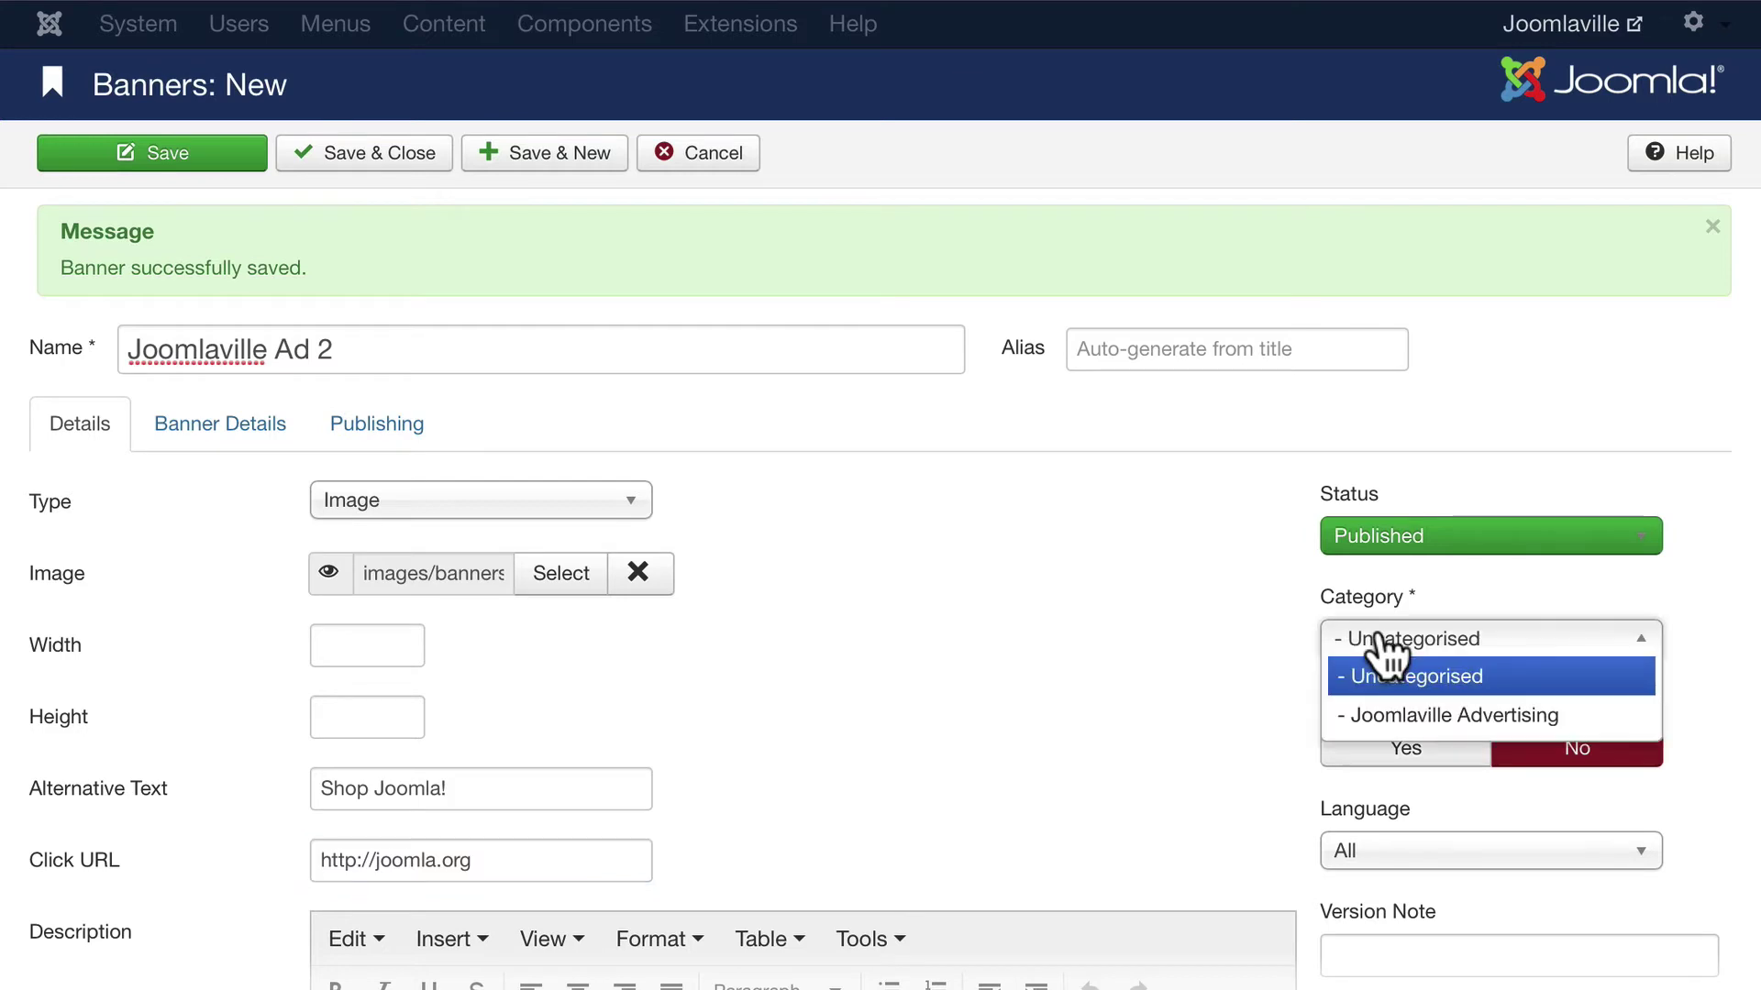
{"action": "left_click", "coordinate": [1400, 720]}
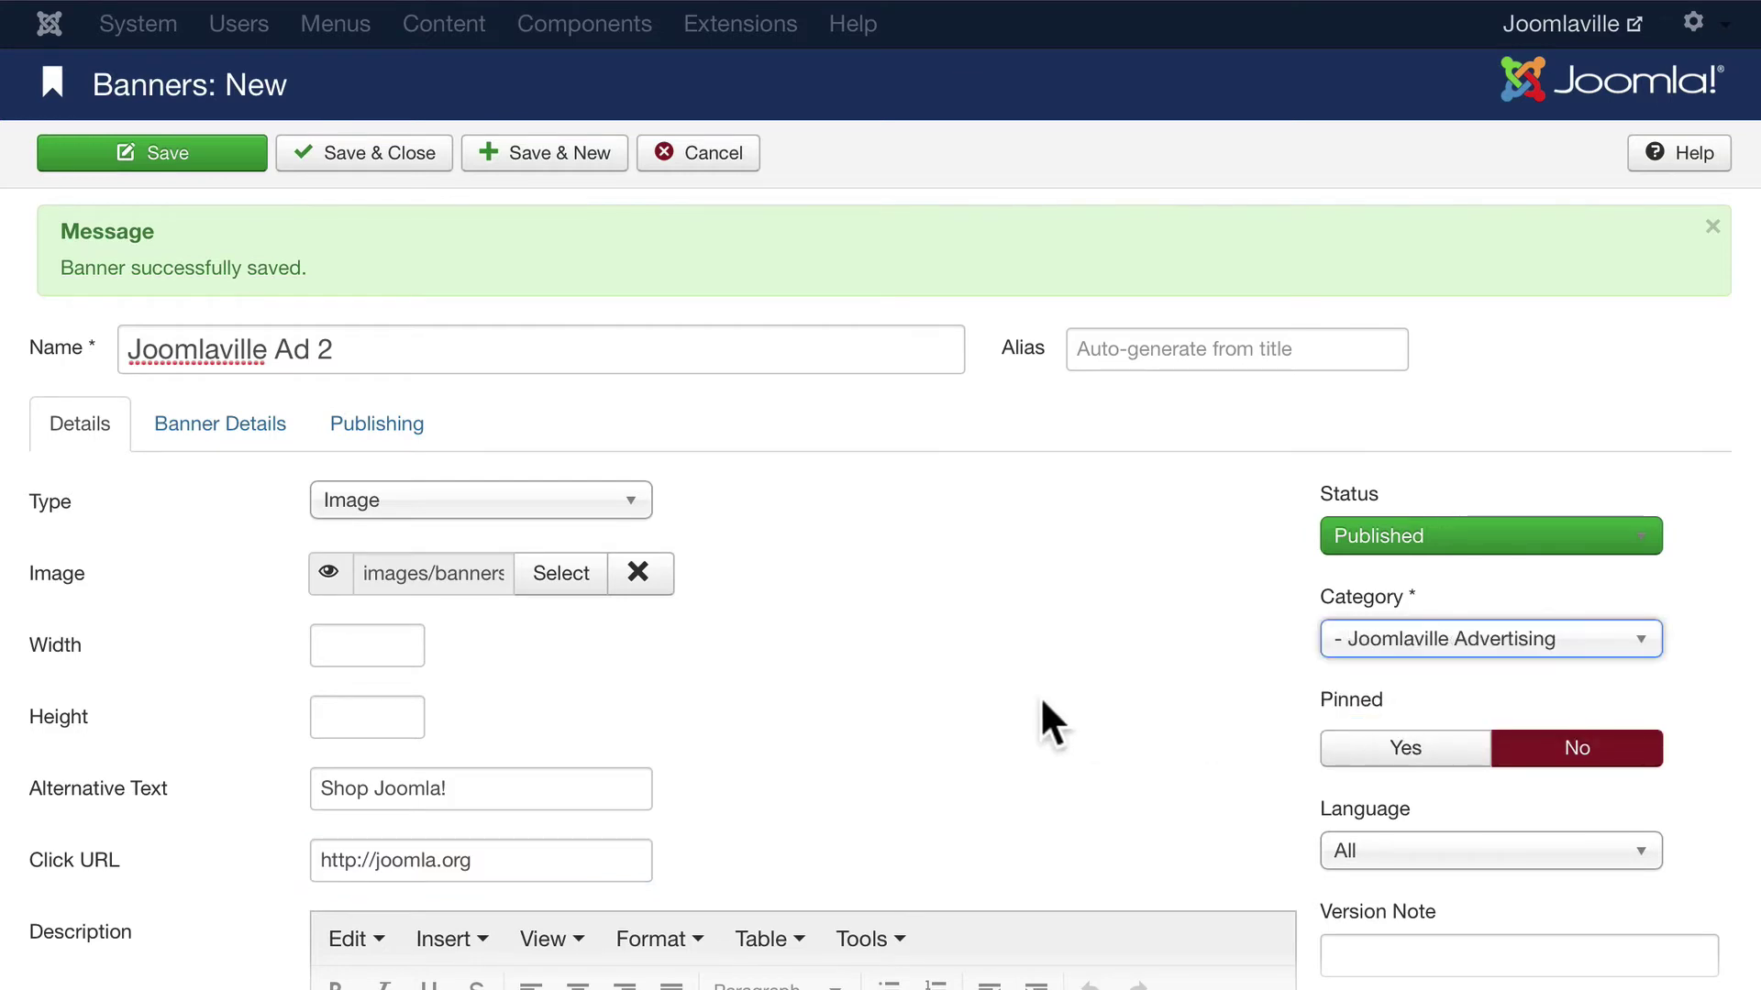
- Set Track Impressions and Track Clicks to Yes for Joomlaville Ad 2
{"action": "scroll", "coordinate": [1038, 696], "scroll_direction": "down", "scroll_amount": 5}
{"action": "scroll", "coordinate": [1038, 695], "scroll_direction": "up", "scroll_amount": 5}
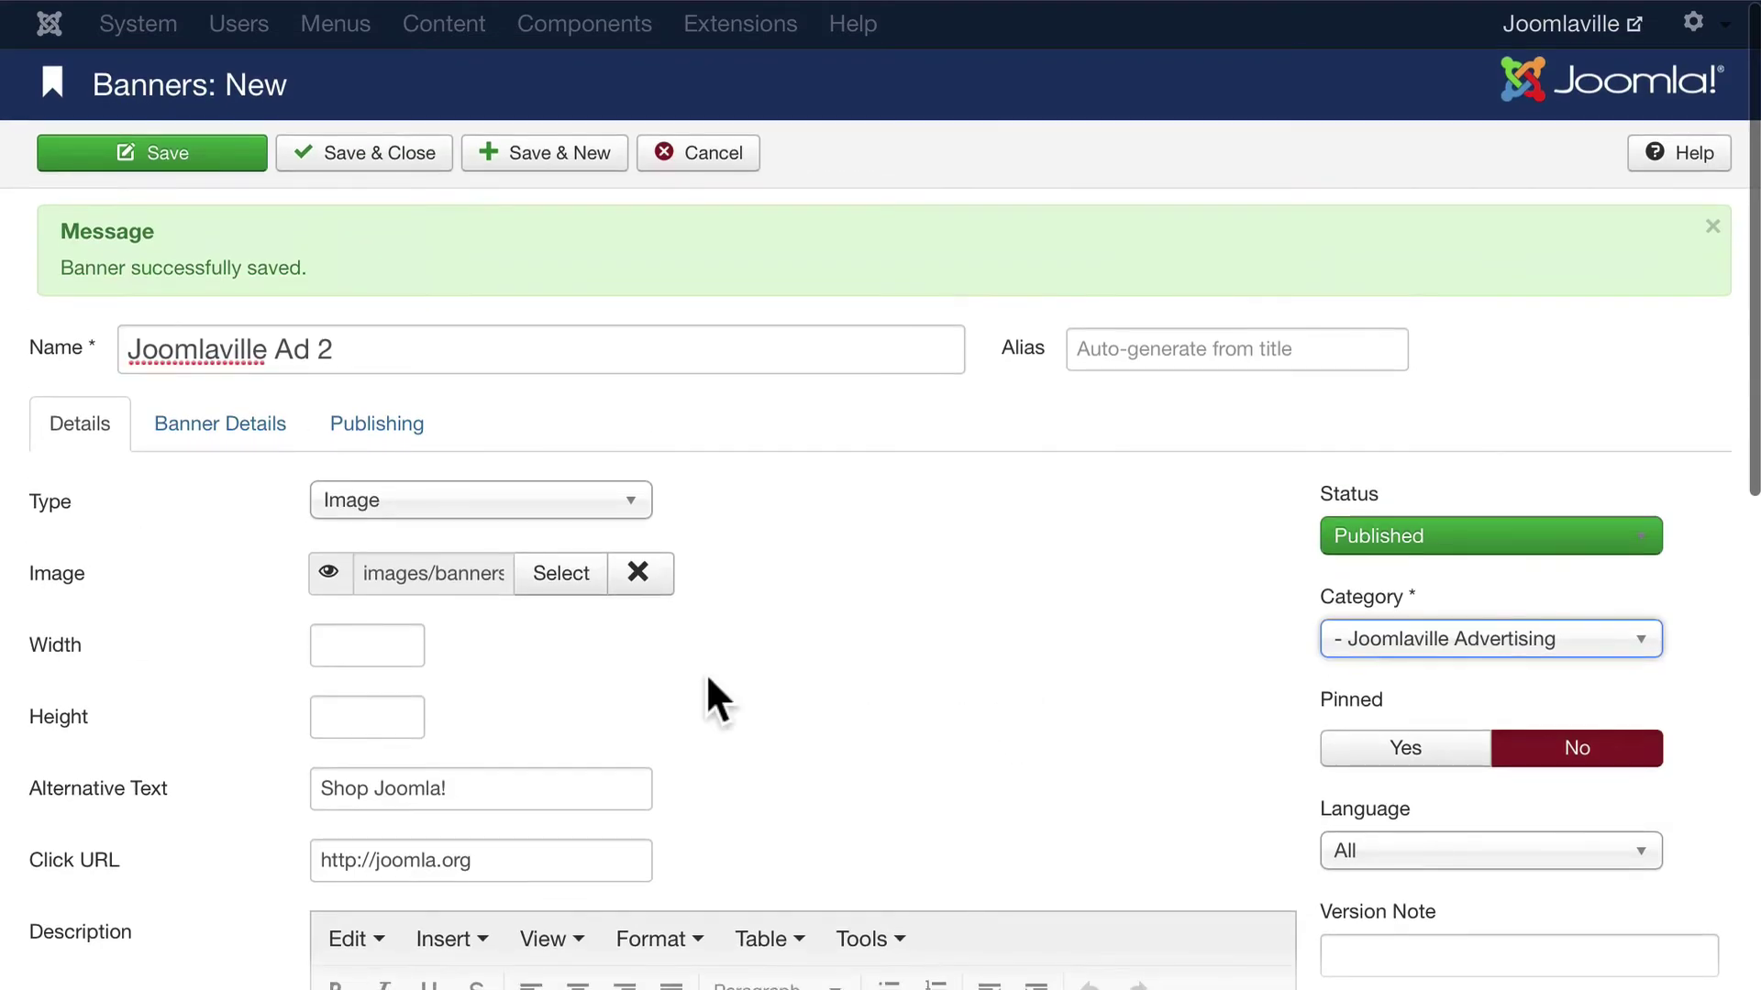
{"action": "left_click", "coordinate": [216, 427]}
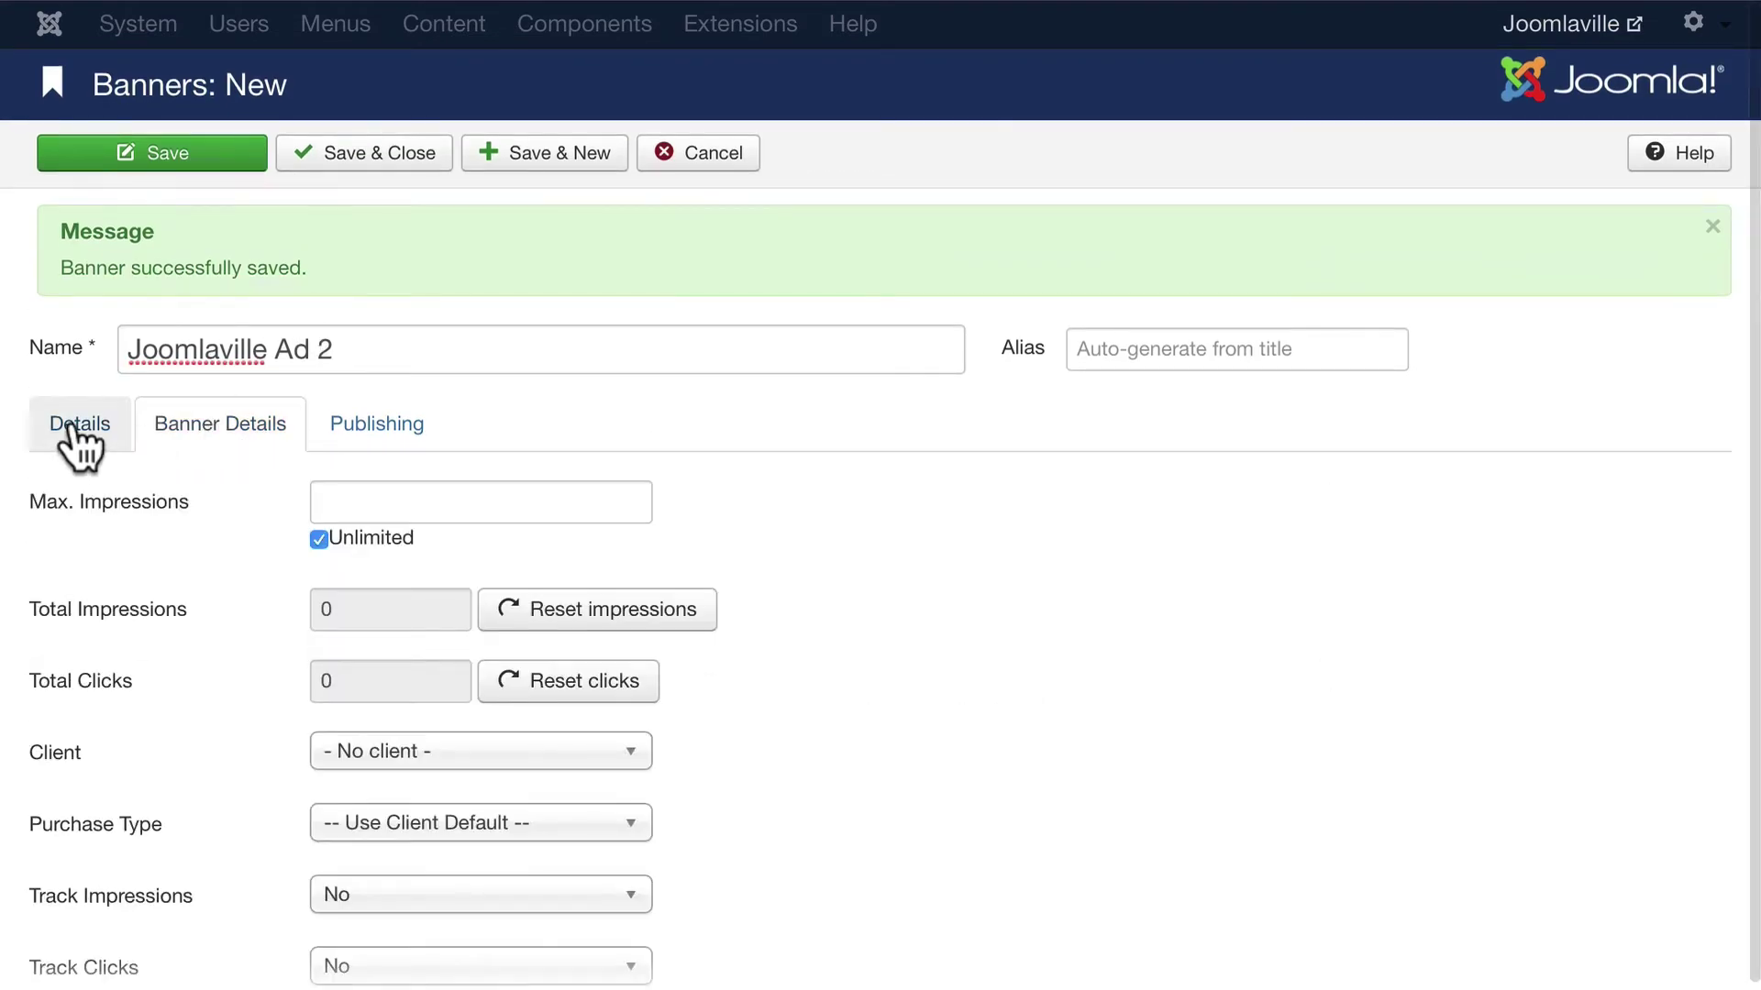
{"action": "scroll", "coordinate": [177, 632], "scroll_direction": "down", "scroll_amount": 1}
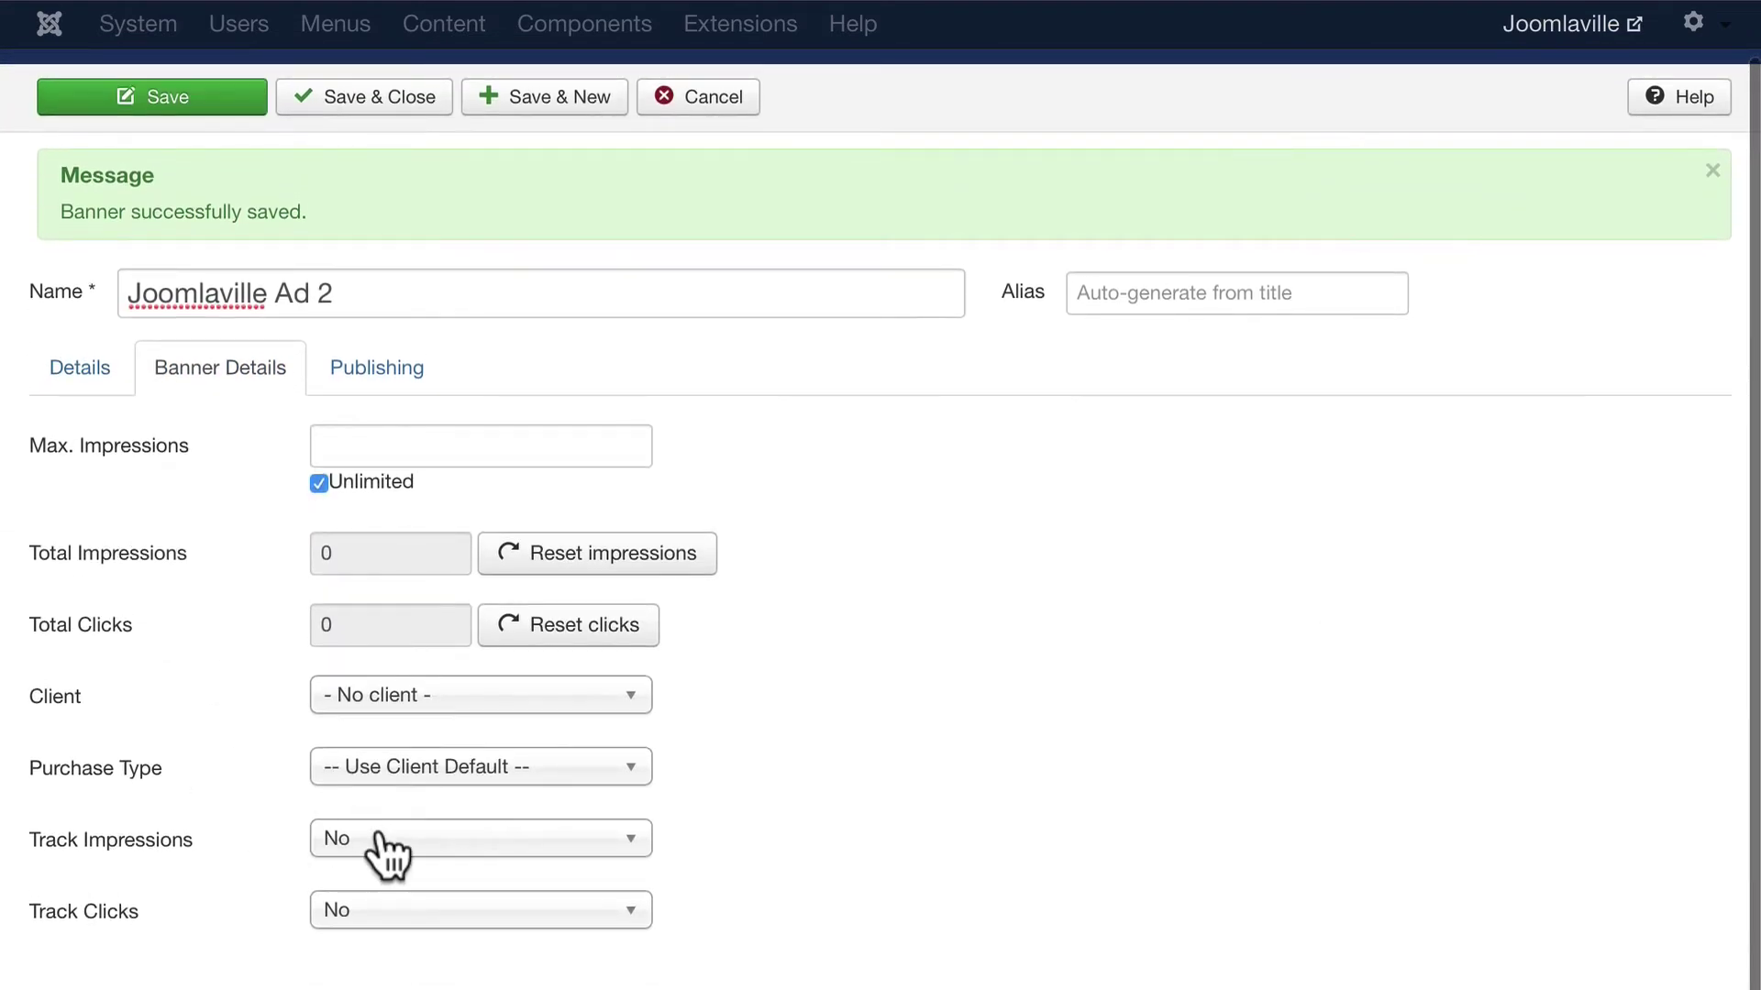
{"action": "left_click", "coordinate": [385, 842]}
{"action": "left_click", "coordinate": [380, 953]}
{"action": "left_click", "coordinate": [364, 917]}
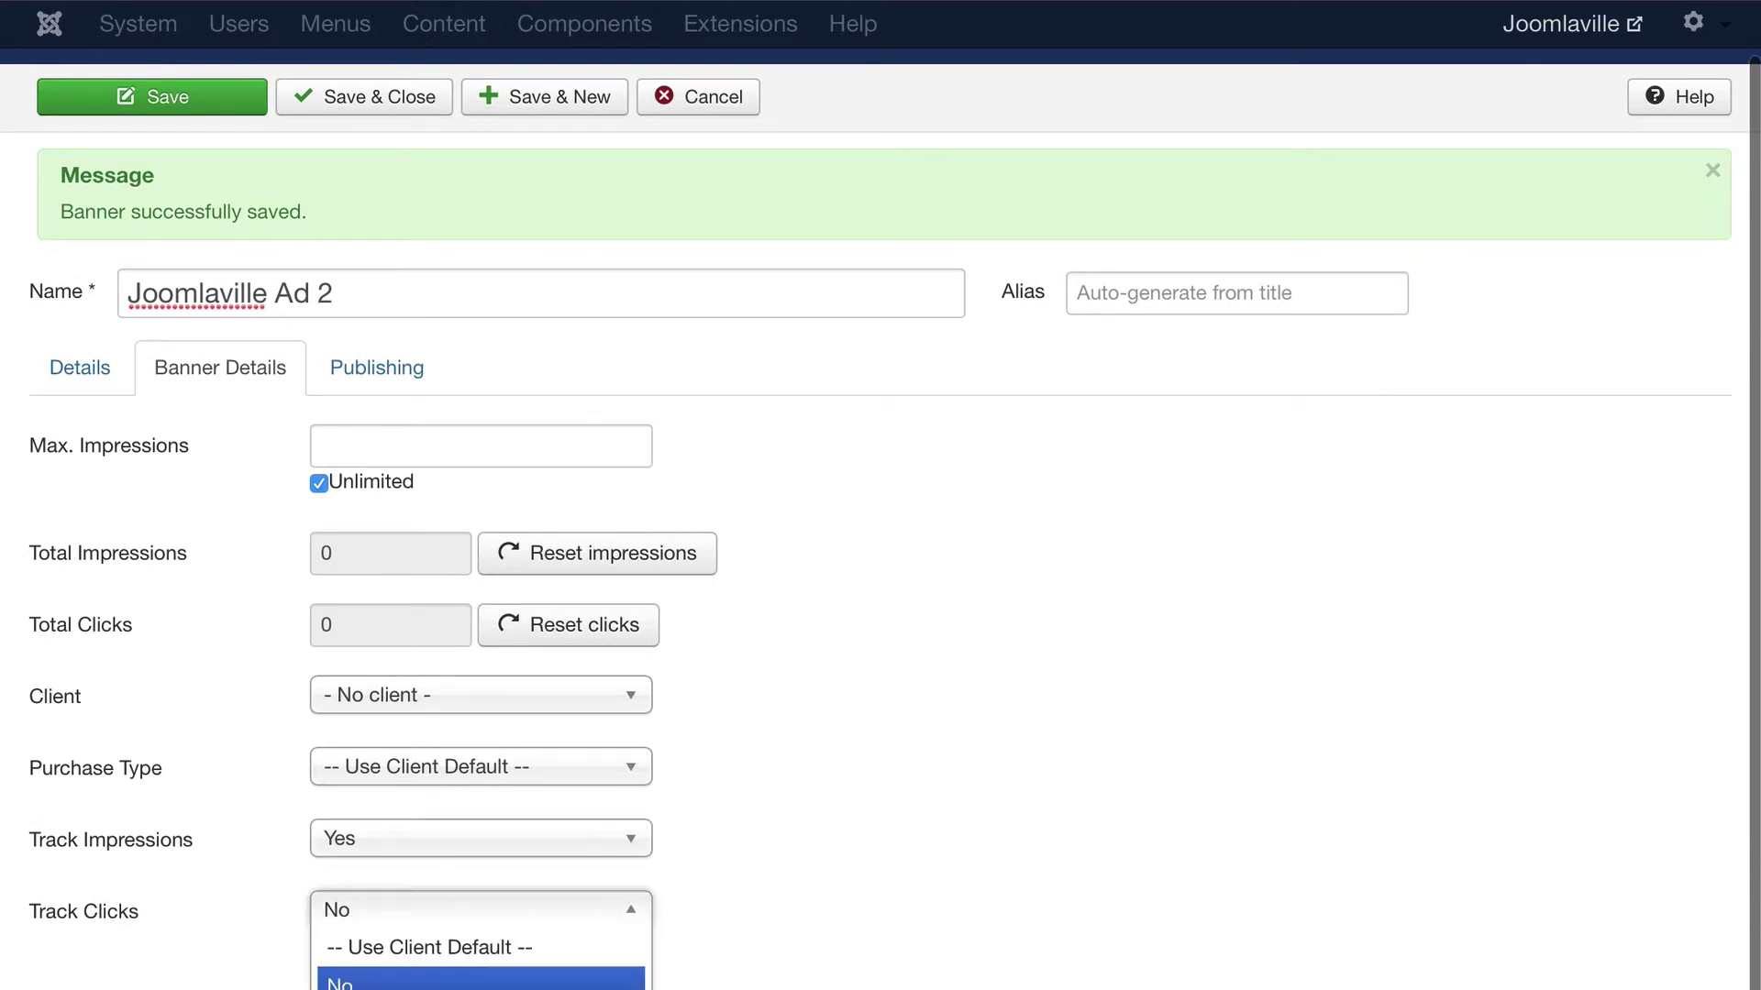
{"action": "left_click", "coordinate": [349, 988]}
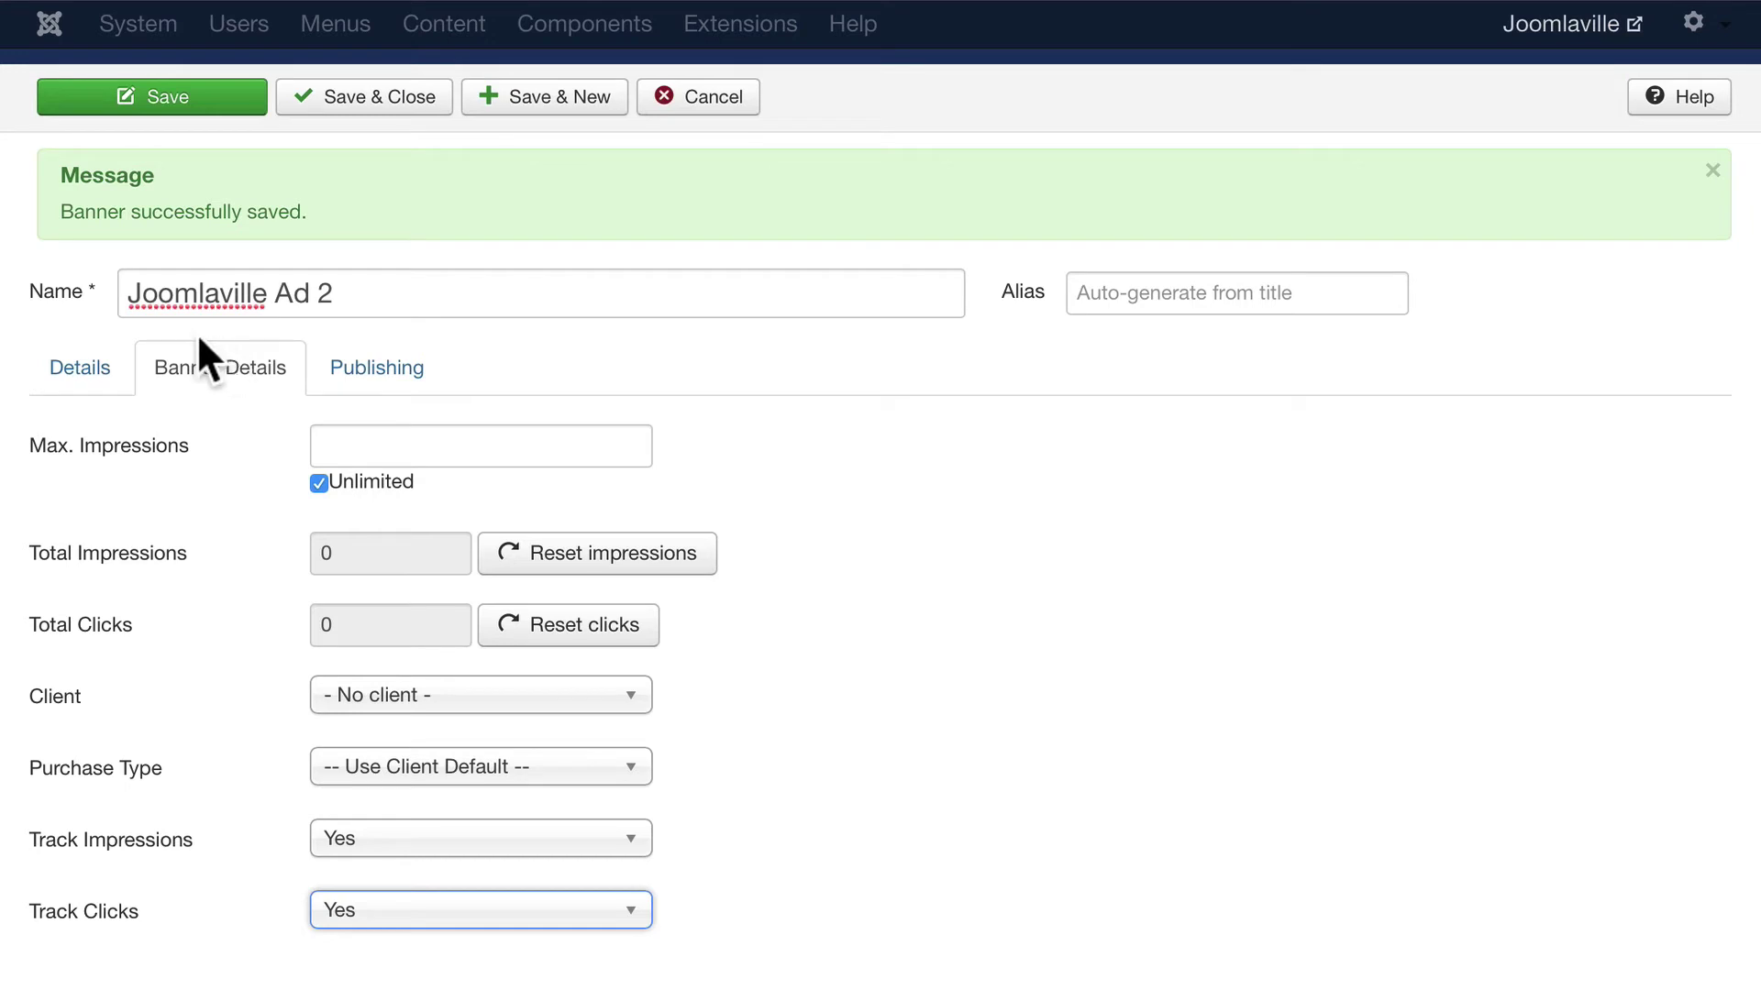
- Save Joomlaville Ad 2, check the empty Clients and Tracks lists, then open Extensions > Modules
{"action": "left_click", "coordinate": [376, 98]}
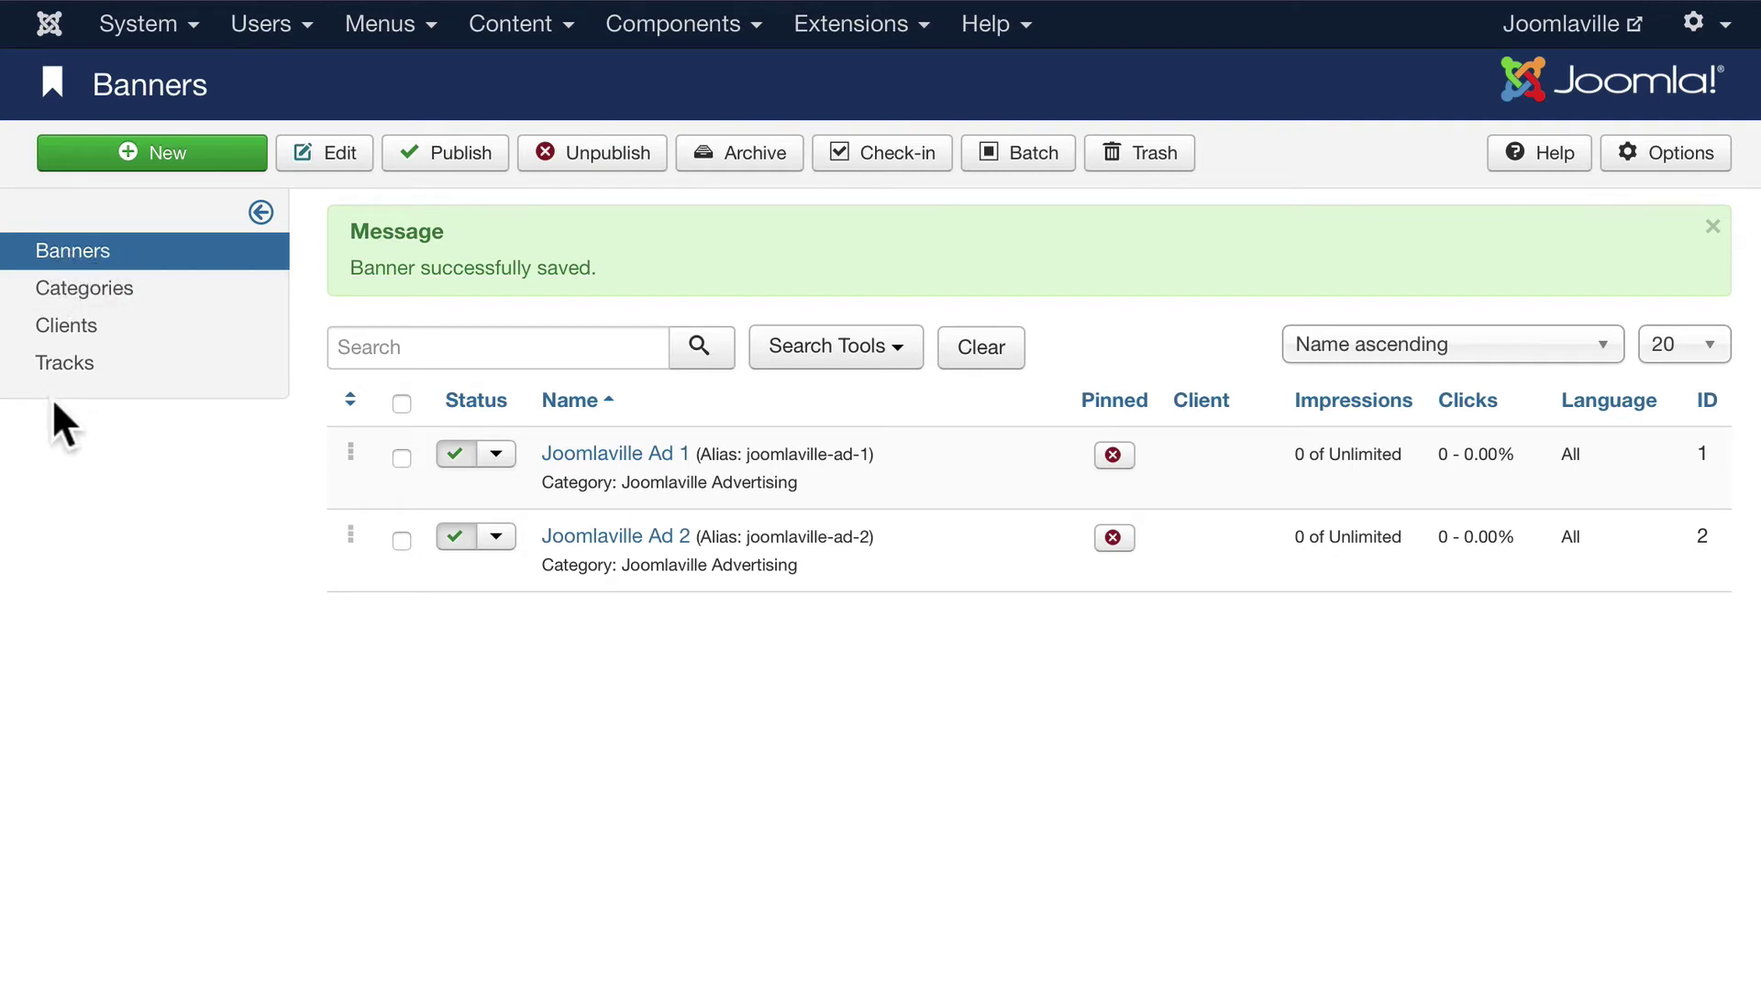
{"action": "left_click", "coordinate": [64, 362]}
{"action": "left_click", "coordinate": [59, 326]}
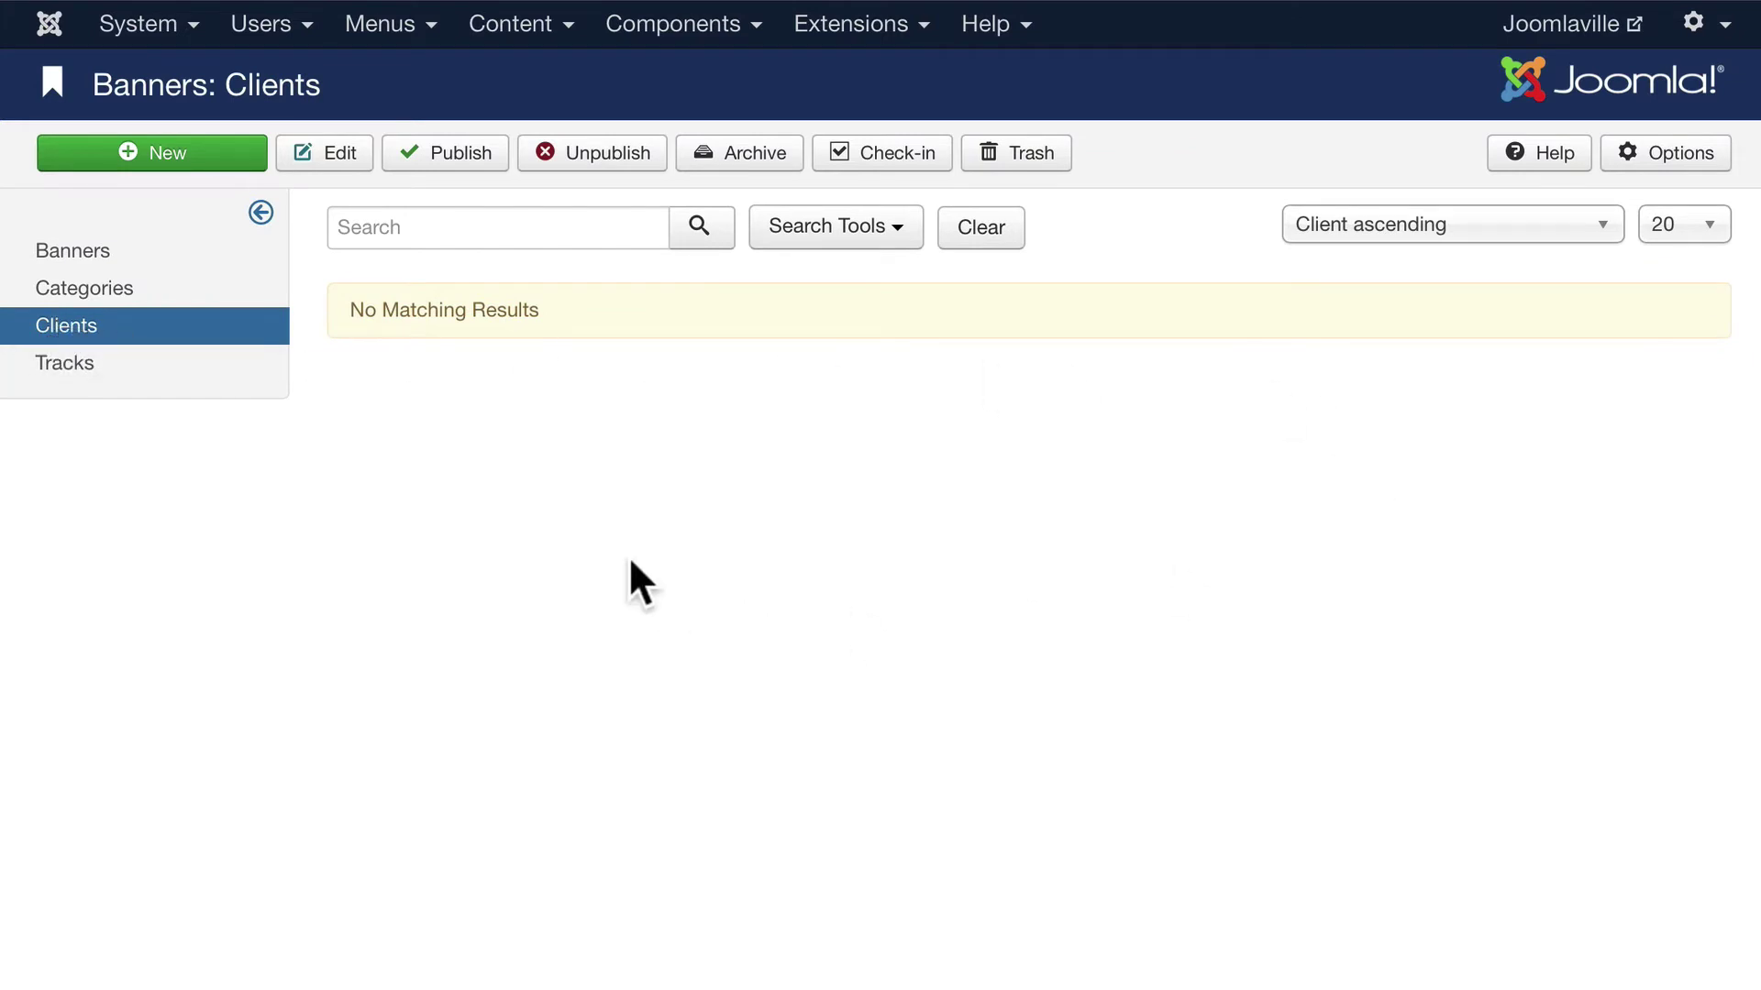
{"action": "left_click", "coordinate": [54, 365]}
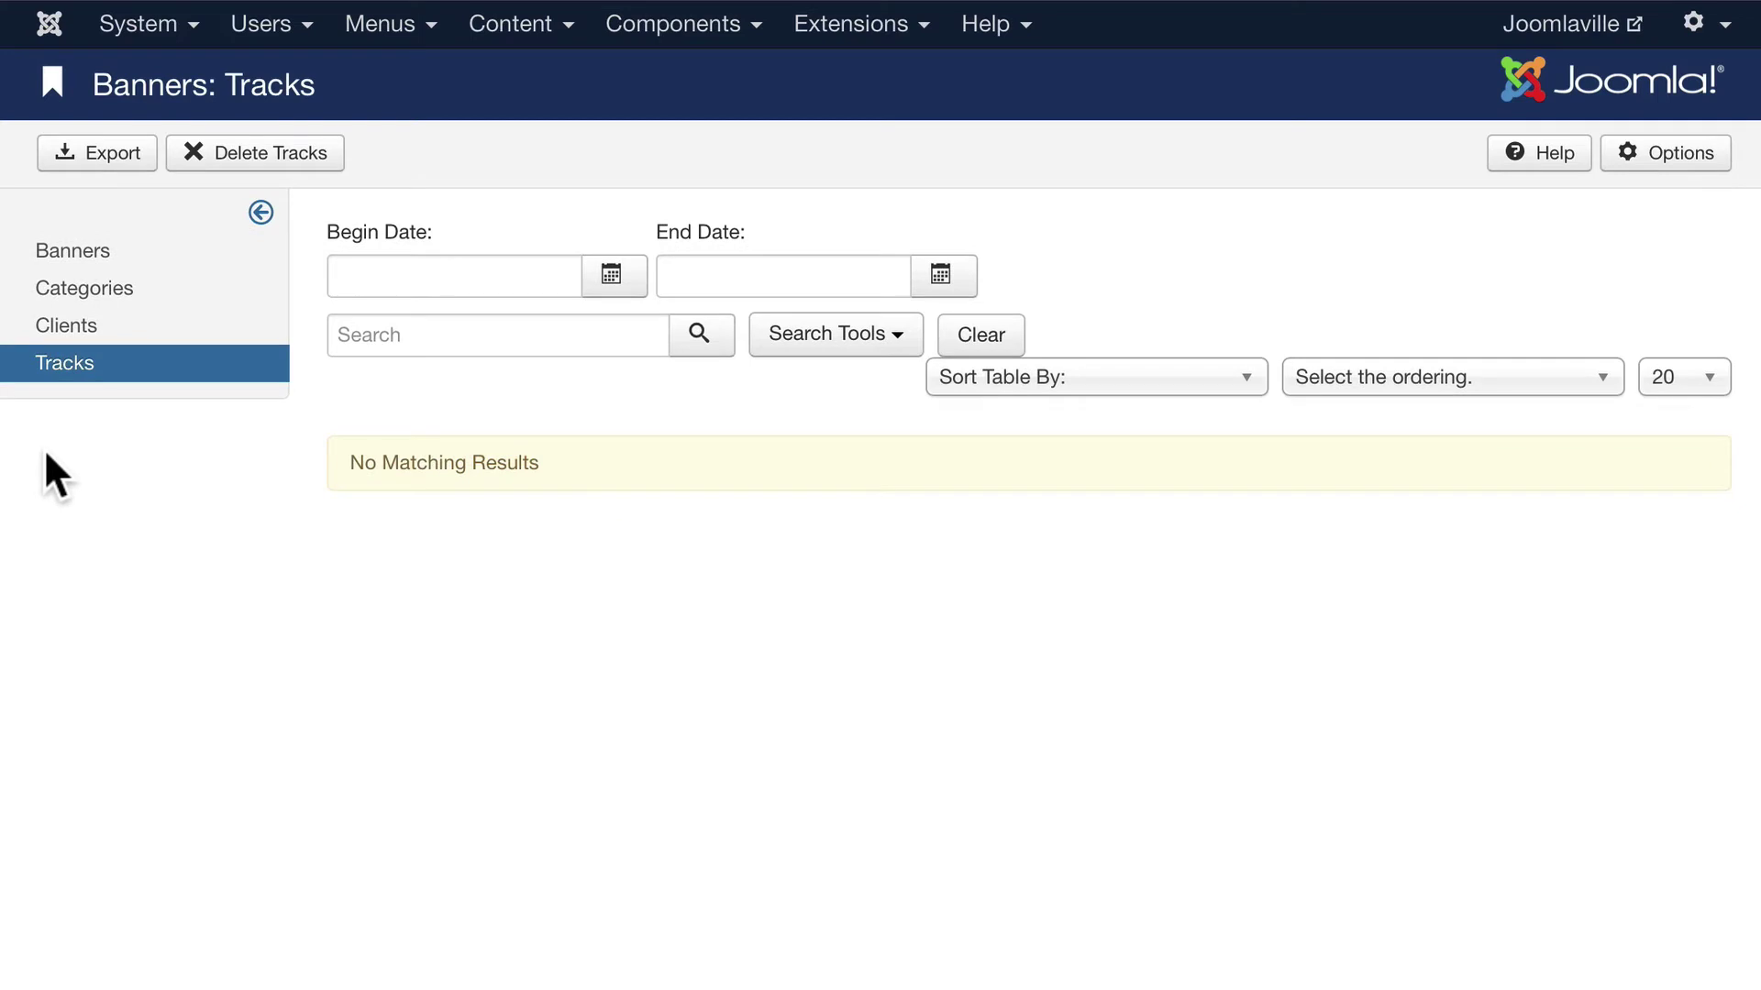
{"action": "left_click", "coordinate": [848, 27]}
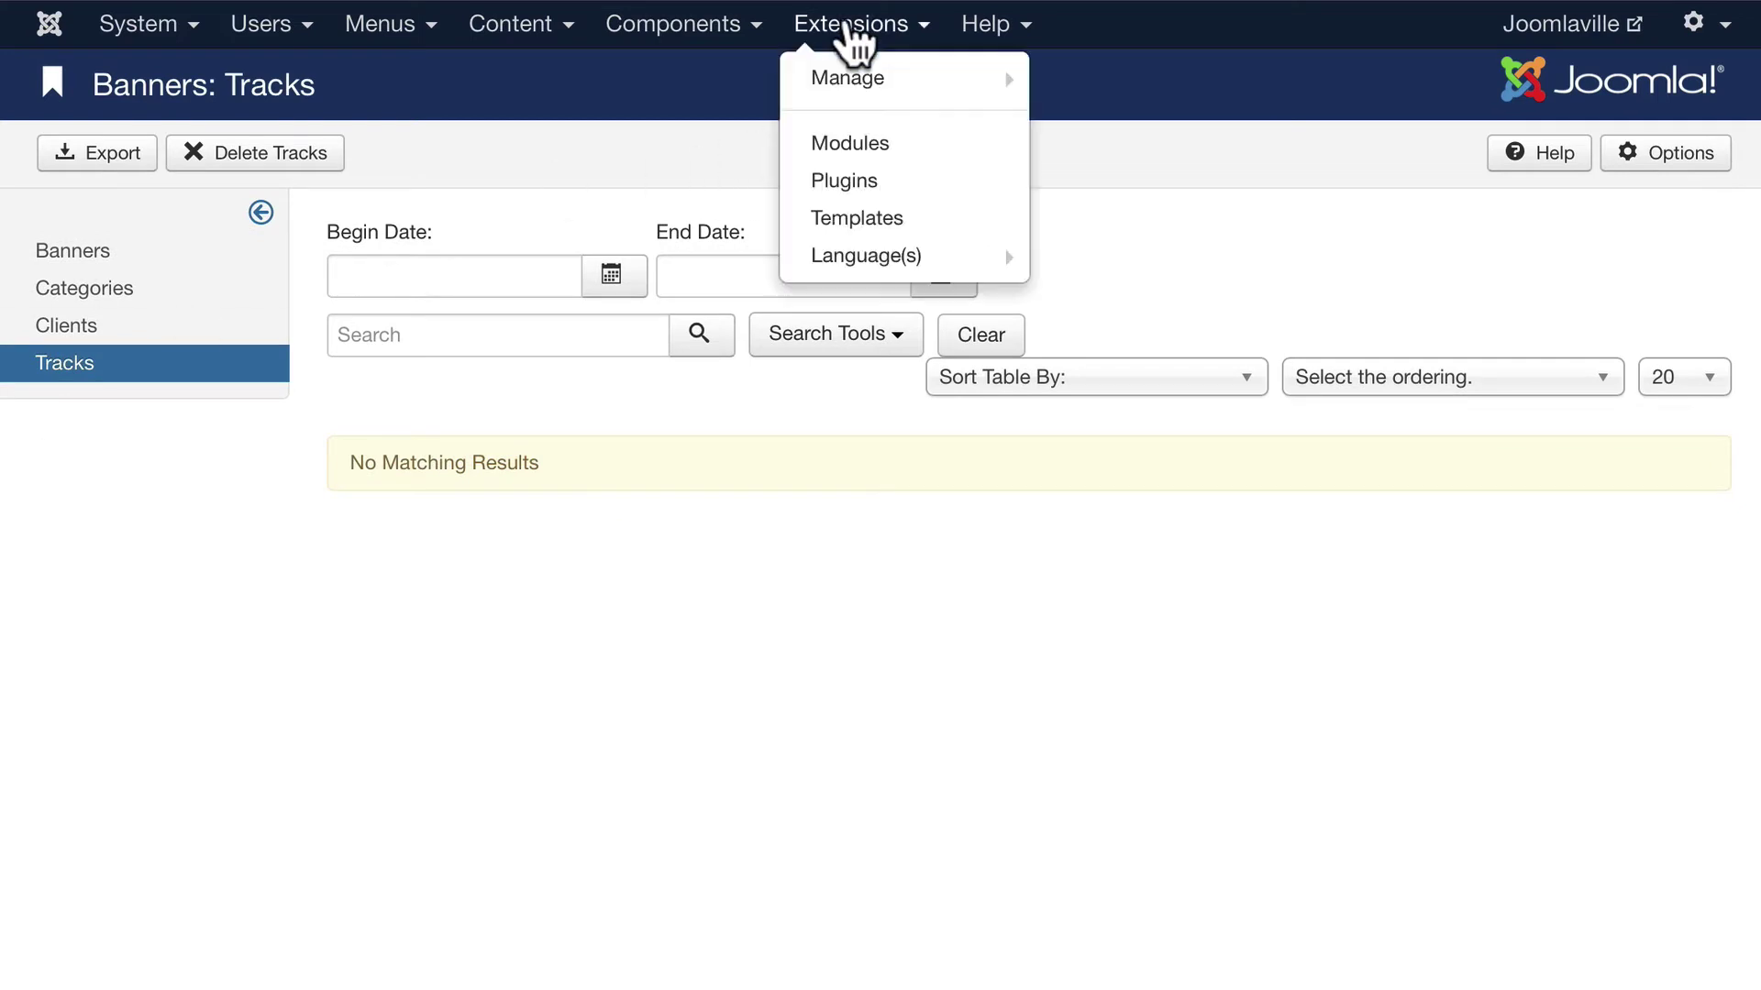
{"action": "left_click", "coordinate": [838, 142]}
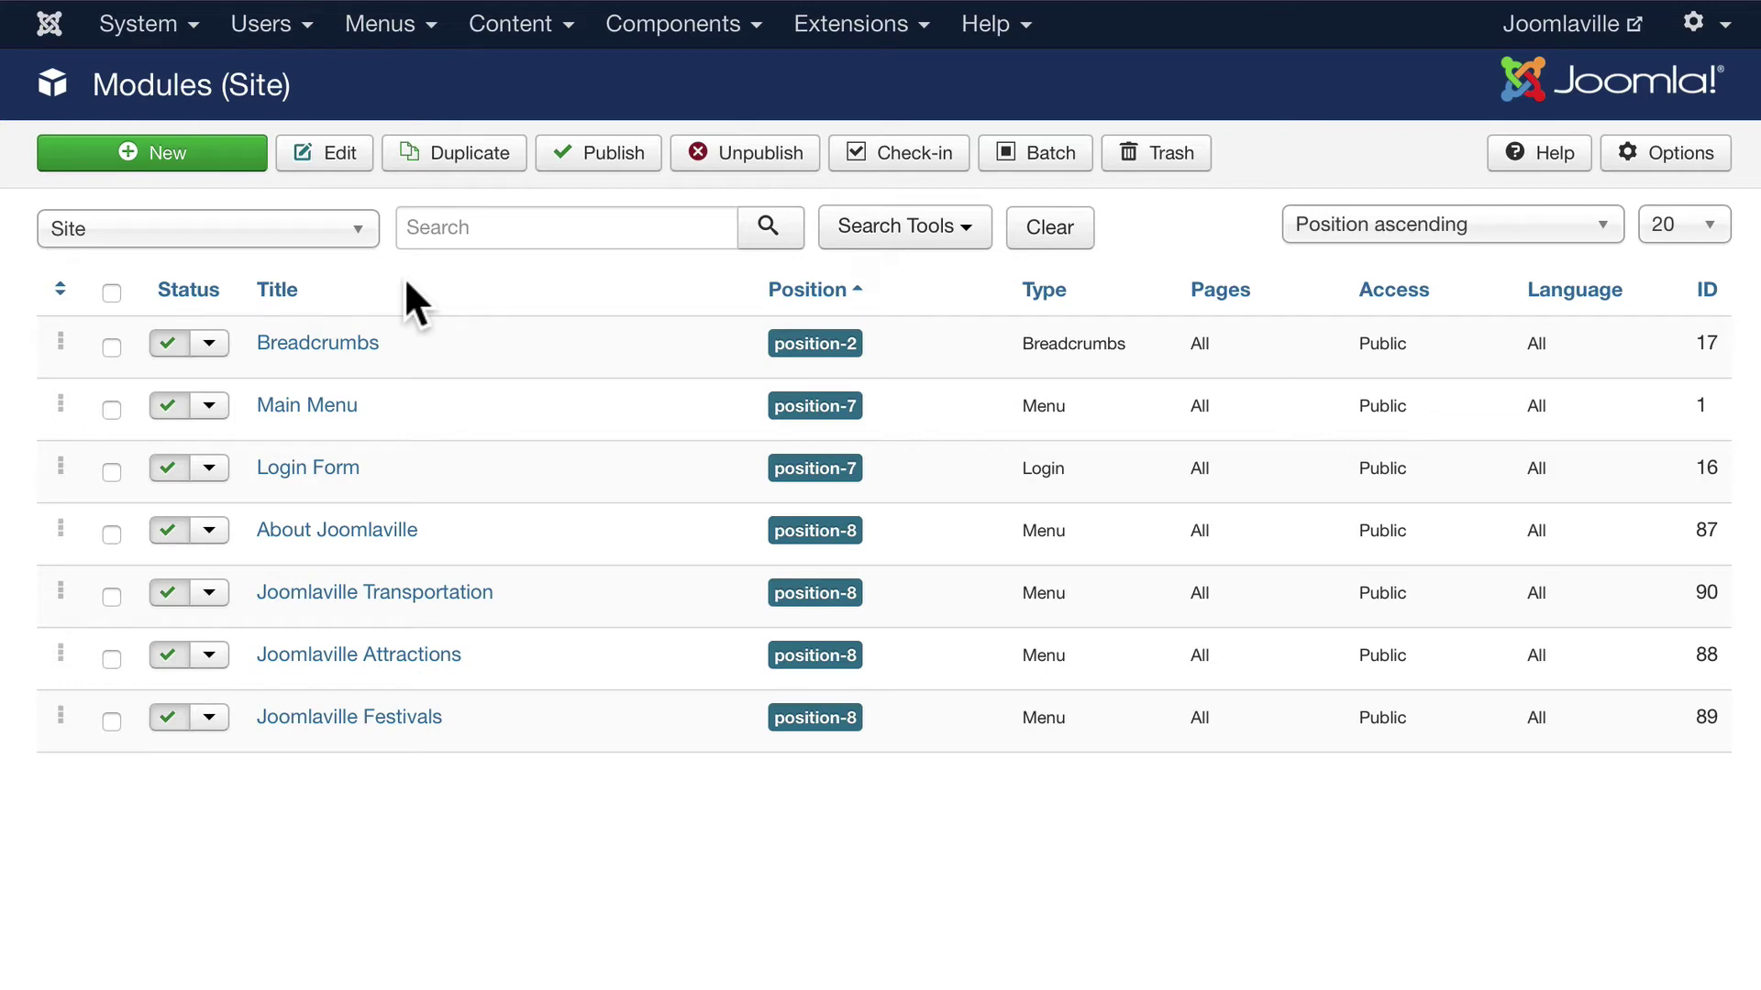
- Create a new Banners module titled 'Joomlaville Banners' with its title hidden
{"action": "left_click", "coordinate": [167, 156]}
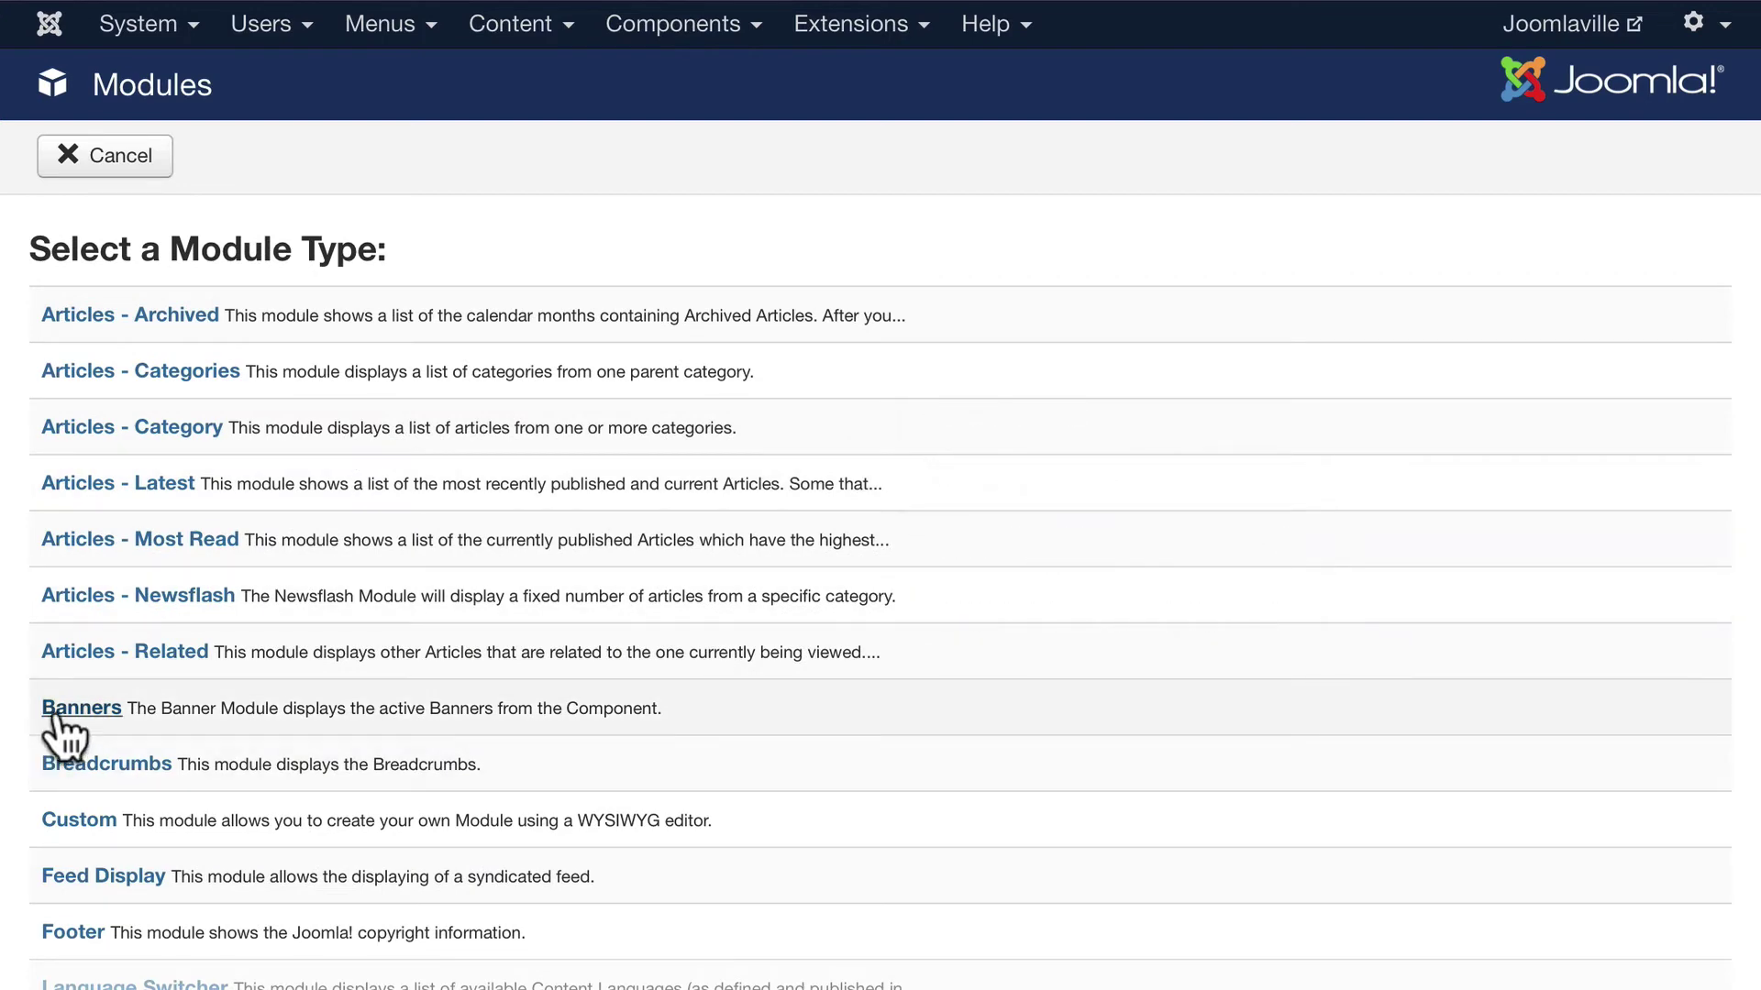
{"action": "left_click", "coordinate": [52, 708]}
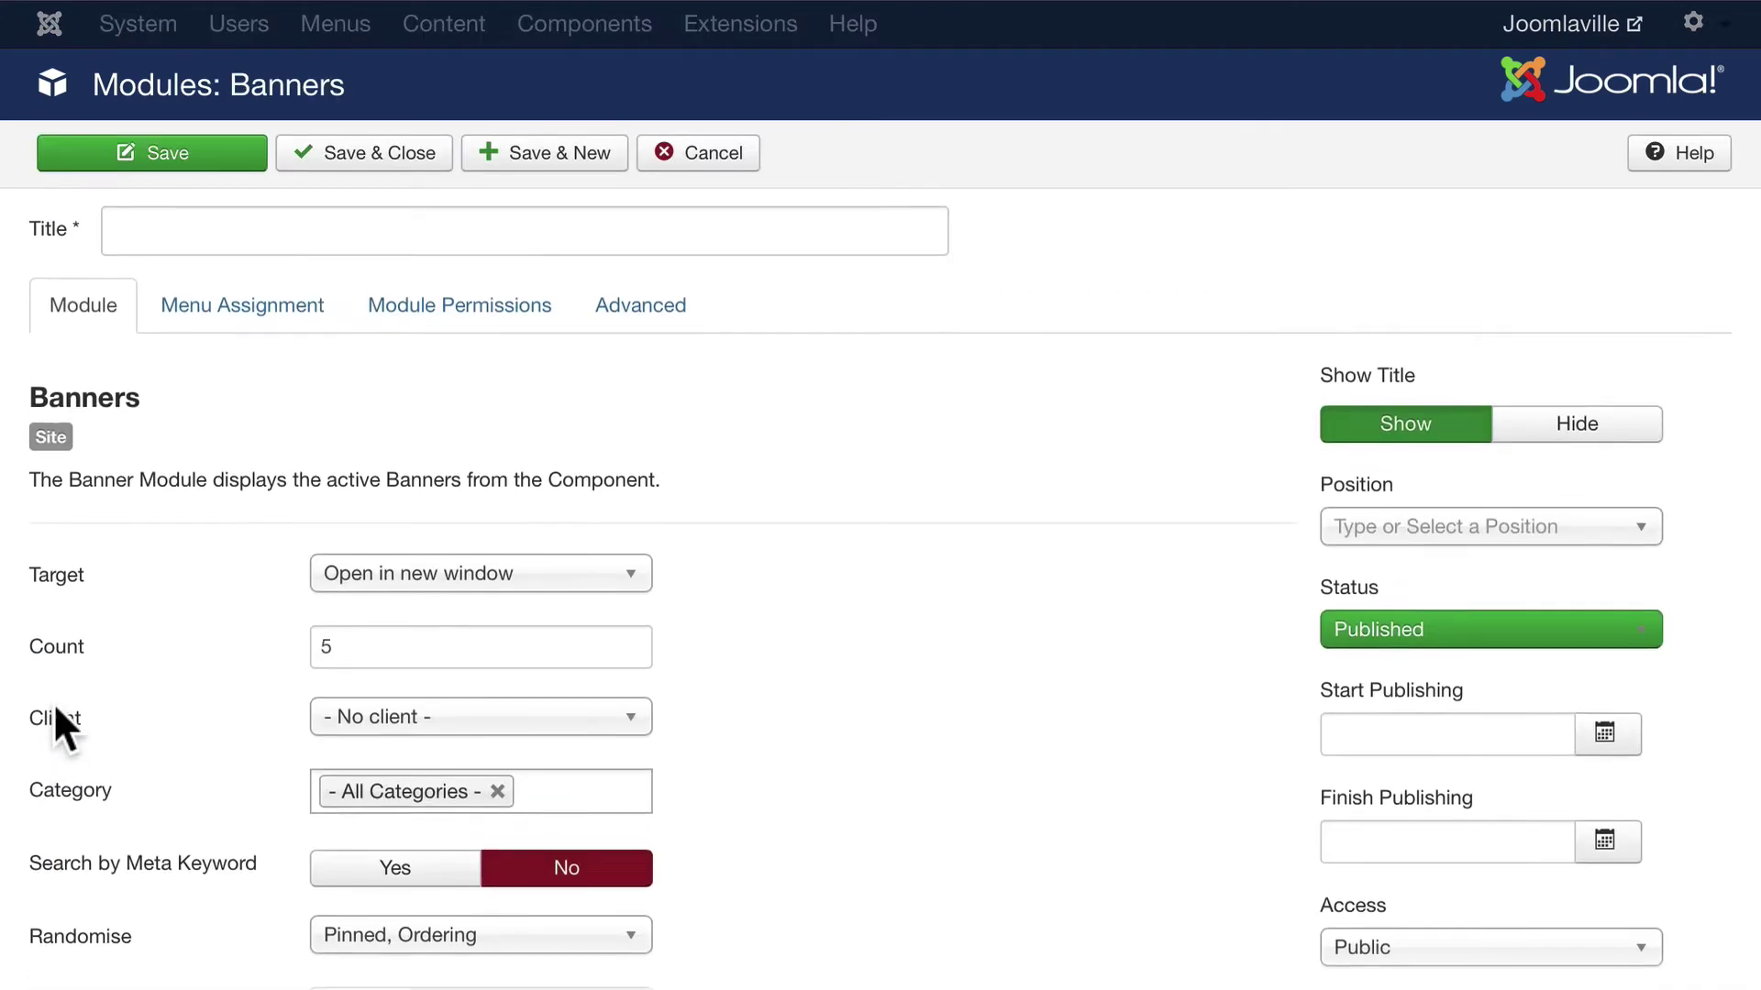
{"action": "left_click", "coordinate": [175, 247]}
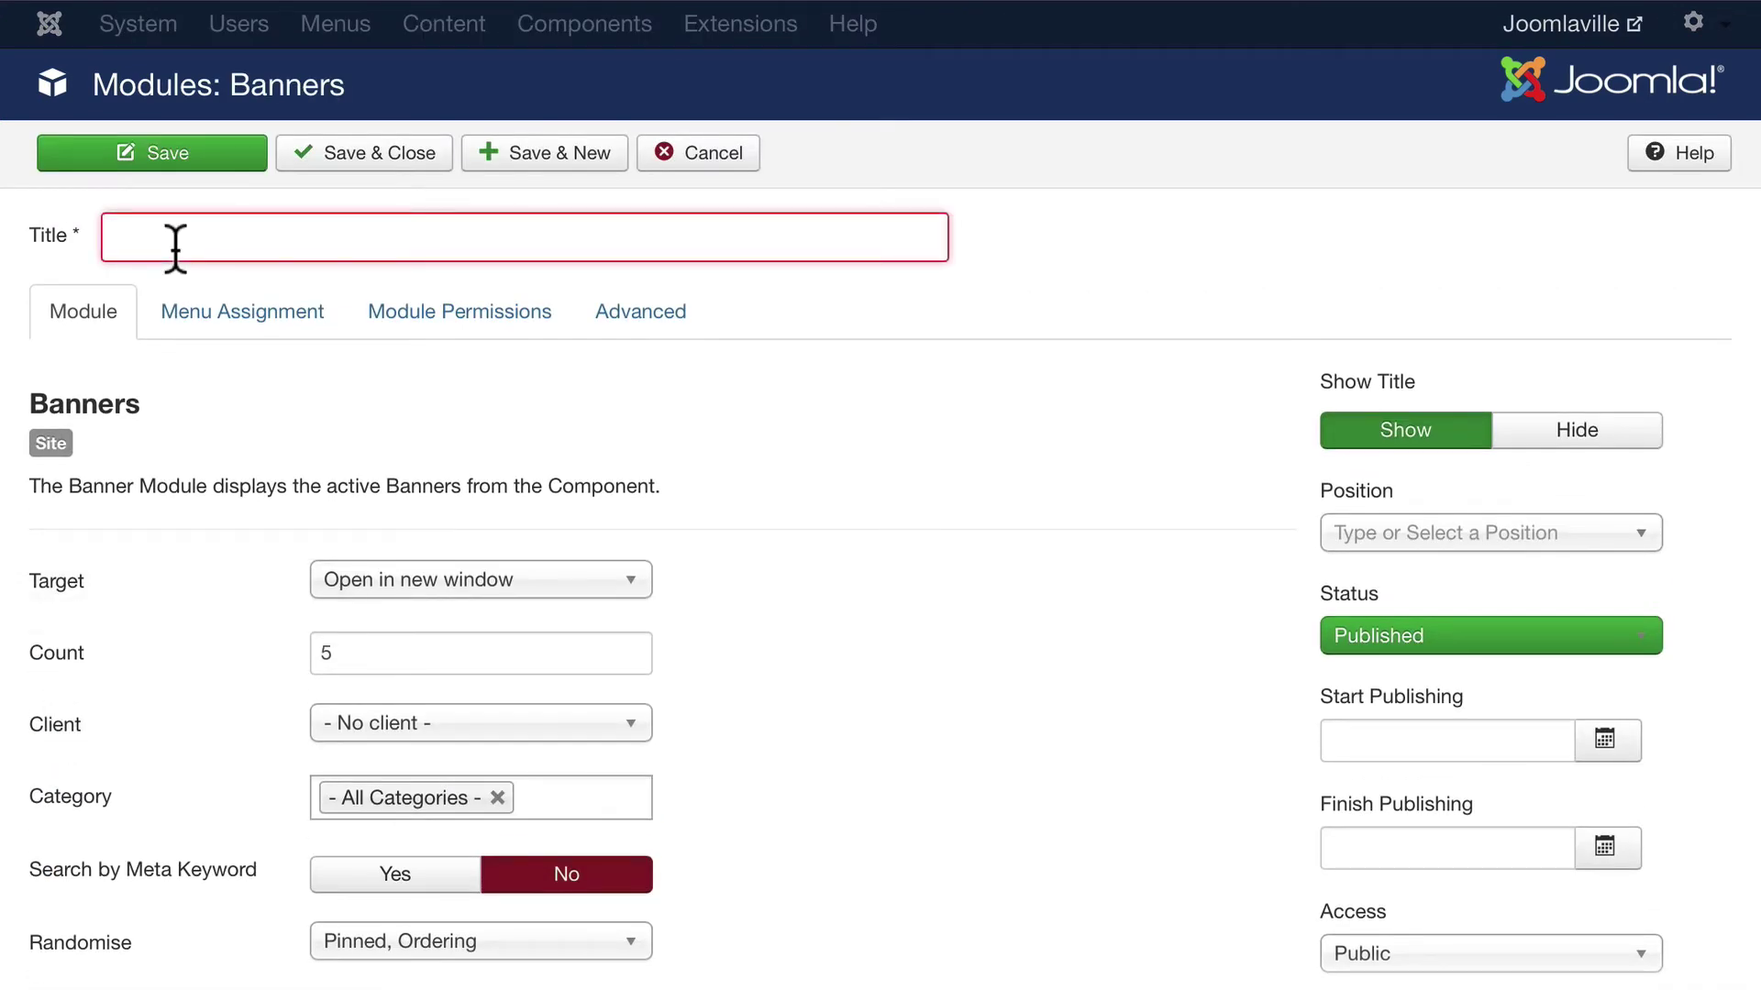
{"action": "type", "text": "Joomlaville Banners"}
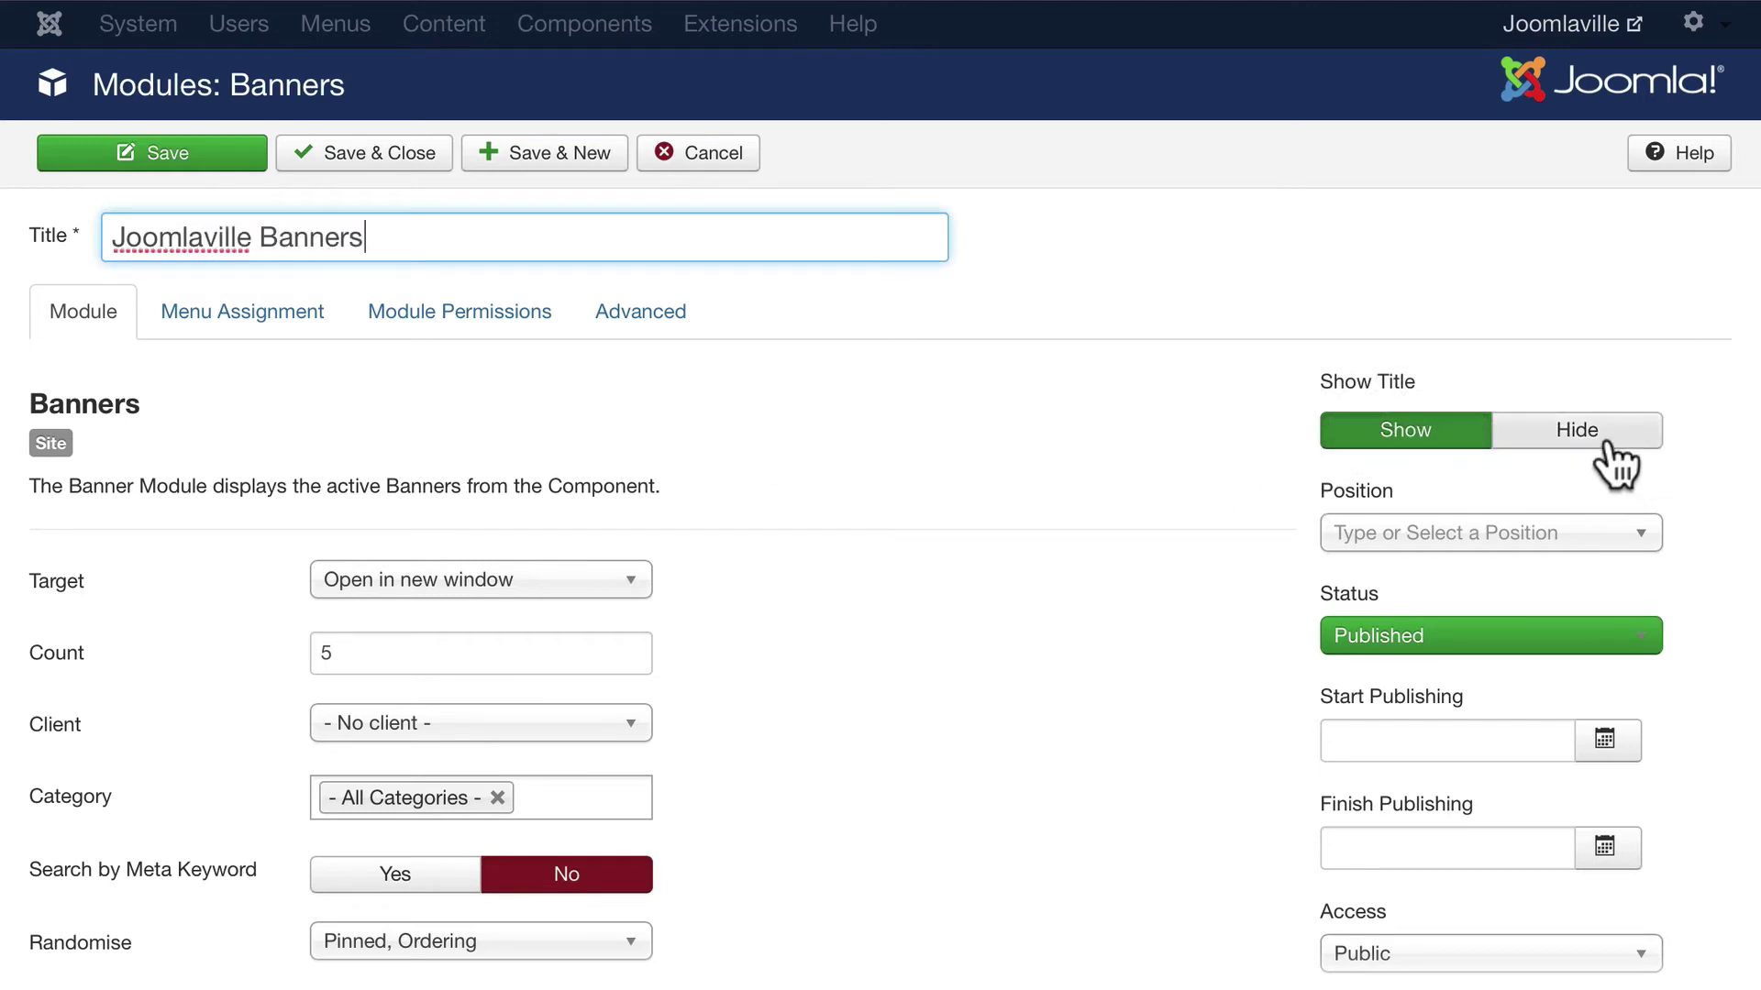
{"action": "left_click", "coordinate": [1574, 437]}
{"action": "scroll", "coordinate": [1066, 497], "scroll_direction": "down", "scroll_amount": 3}
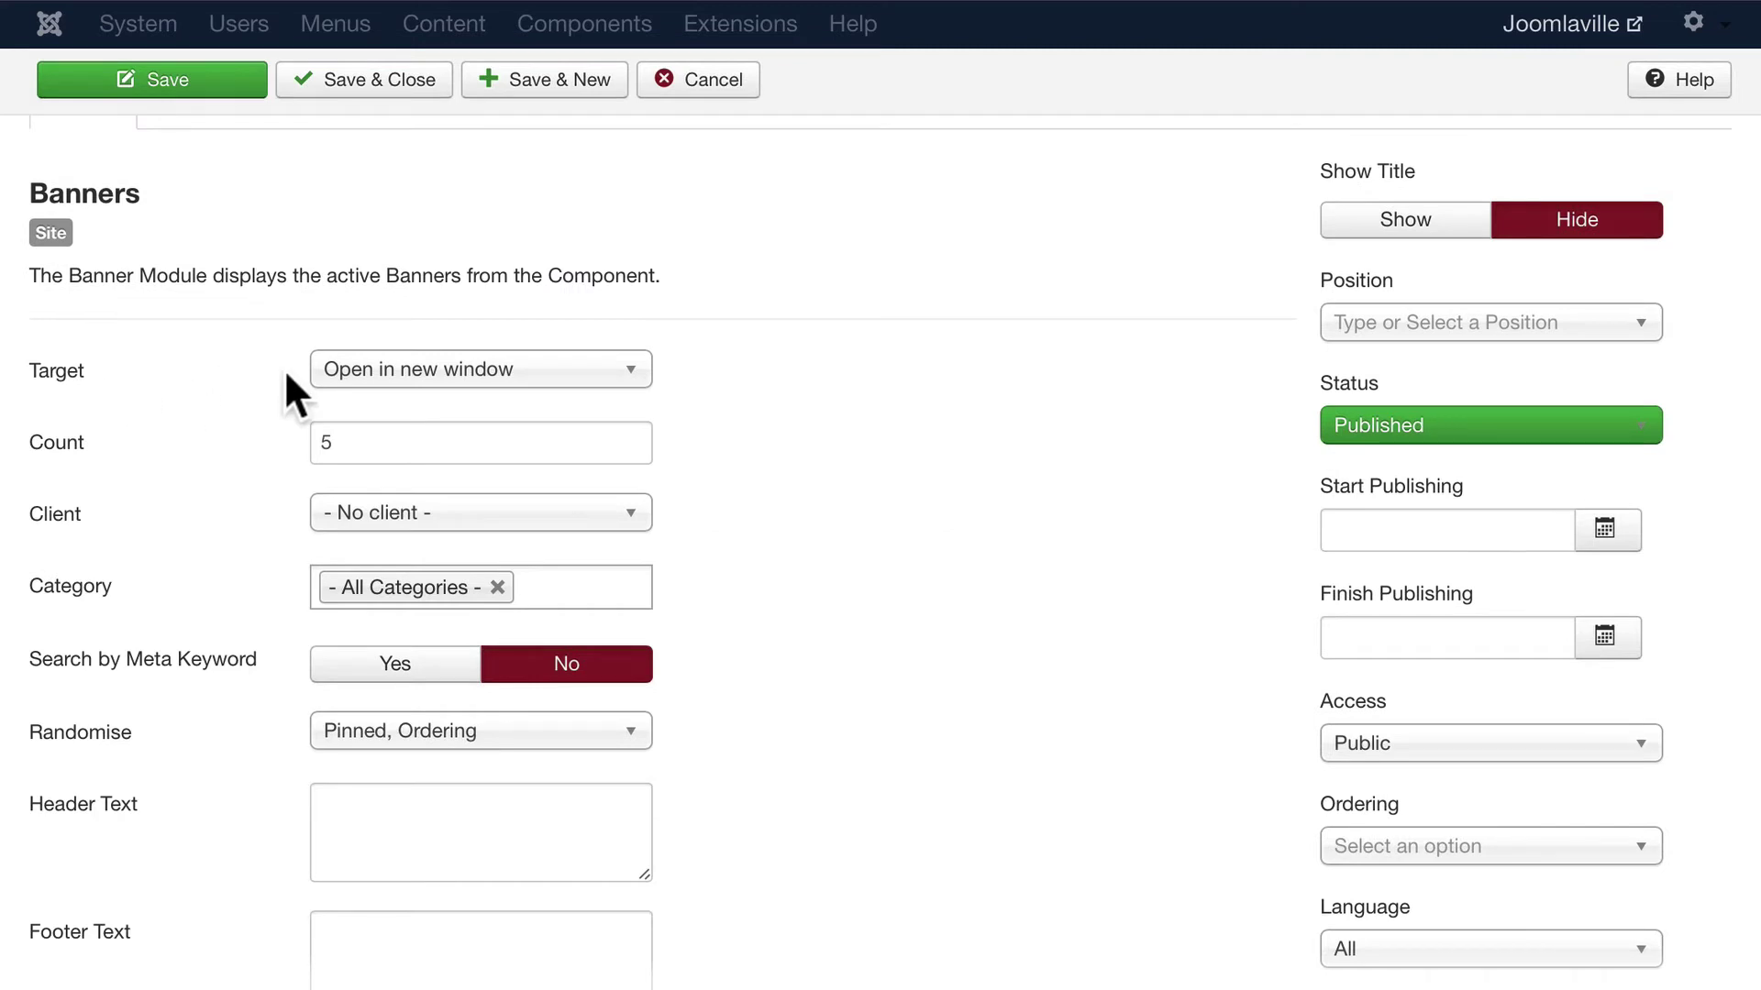
{"action": "scroll", "coordinate": [124, 435], "scroll_direction": "down", "scroll_amount": 2}
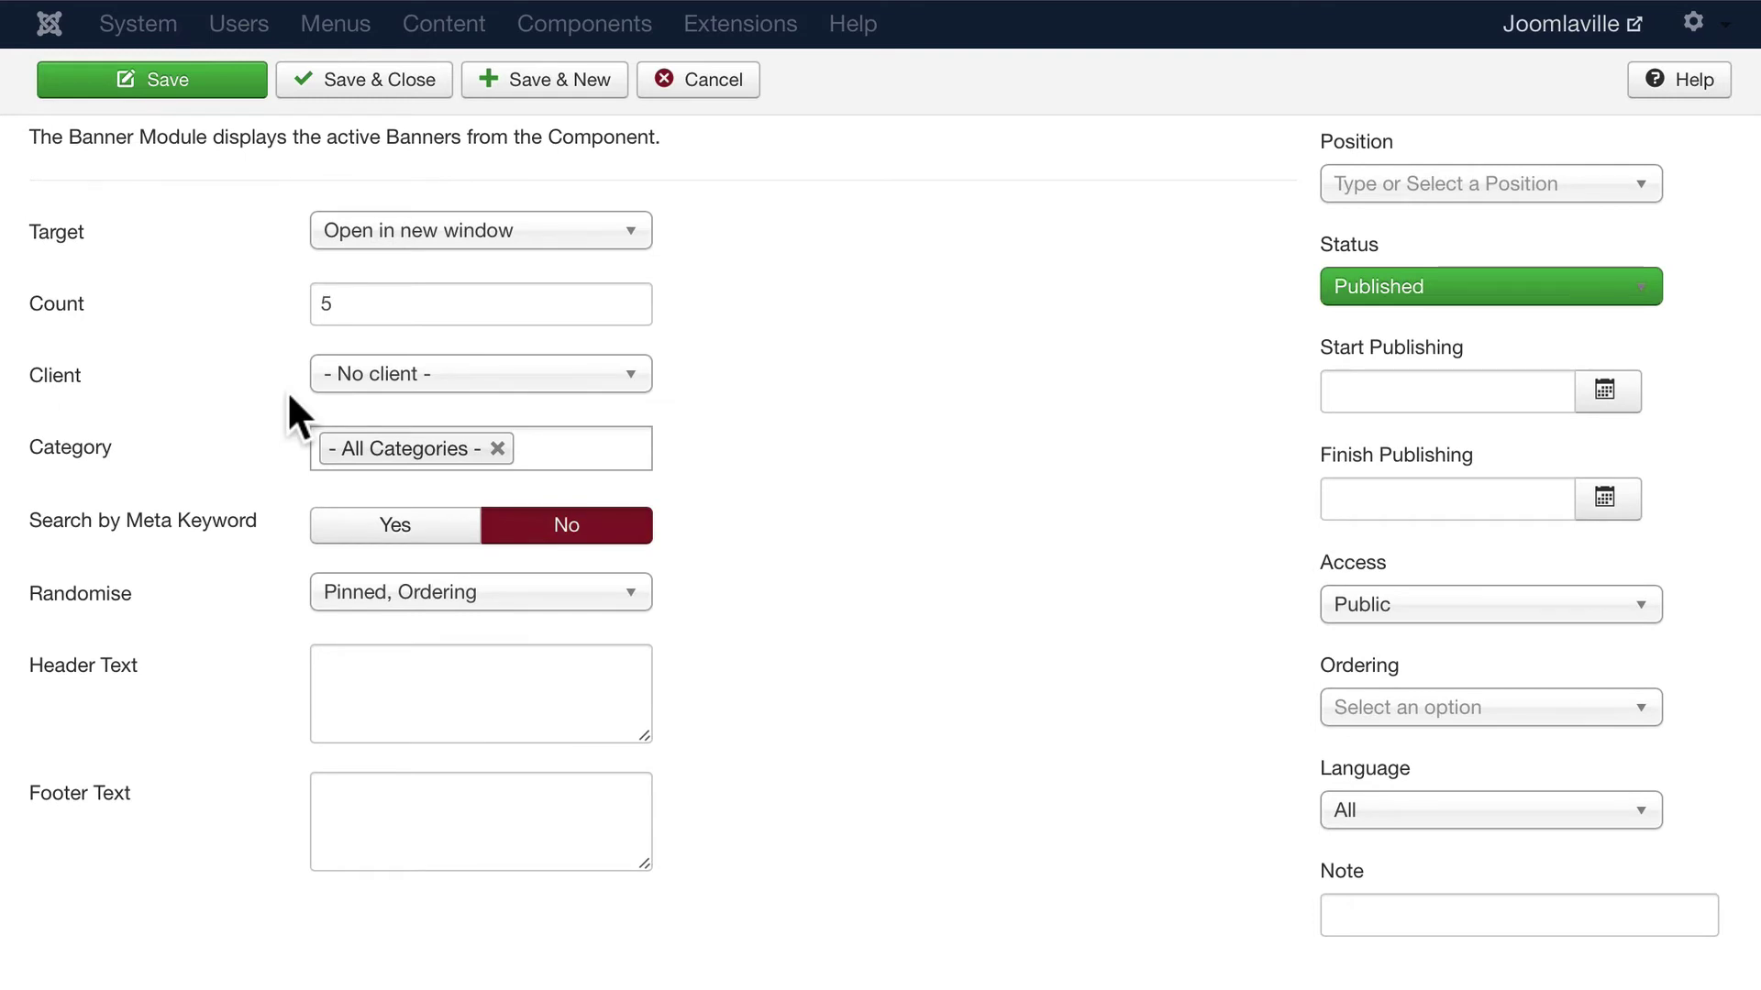
- Restrict the module to the Joomlaville Advertising category, leave its position unset, and save it
{"action": "left_click", "coordinate": [498, 448]}
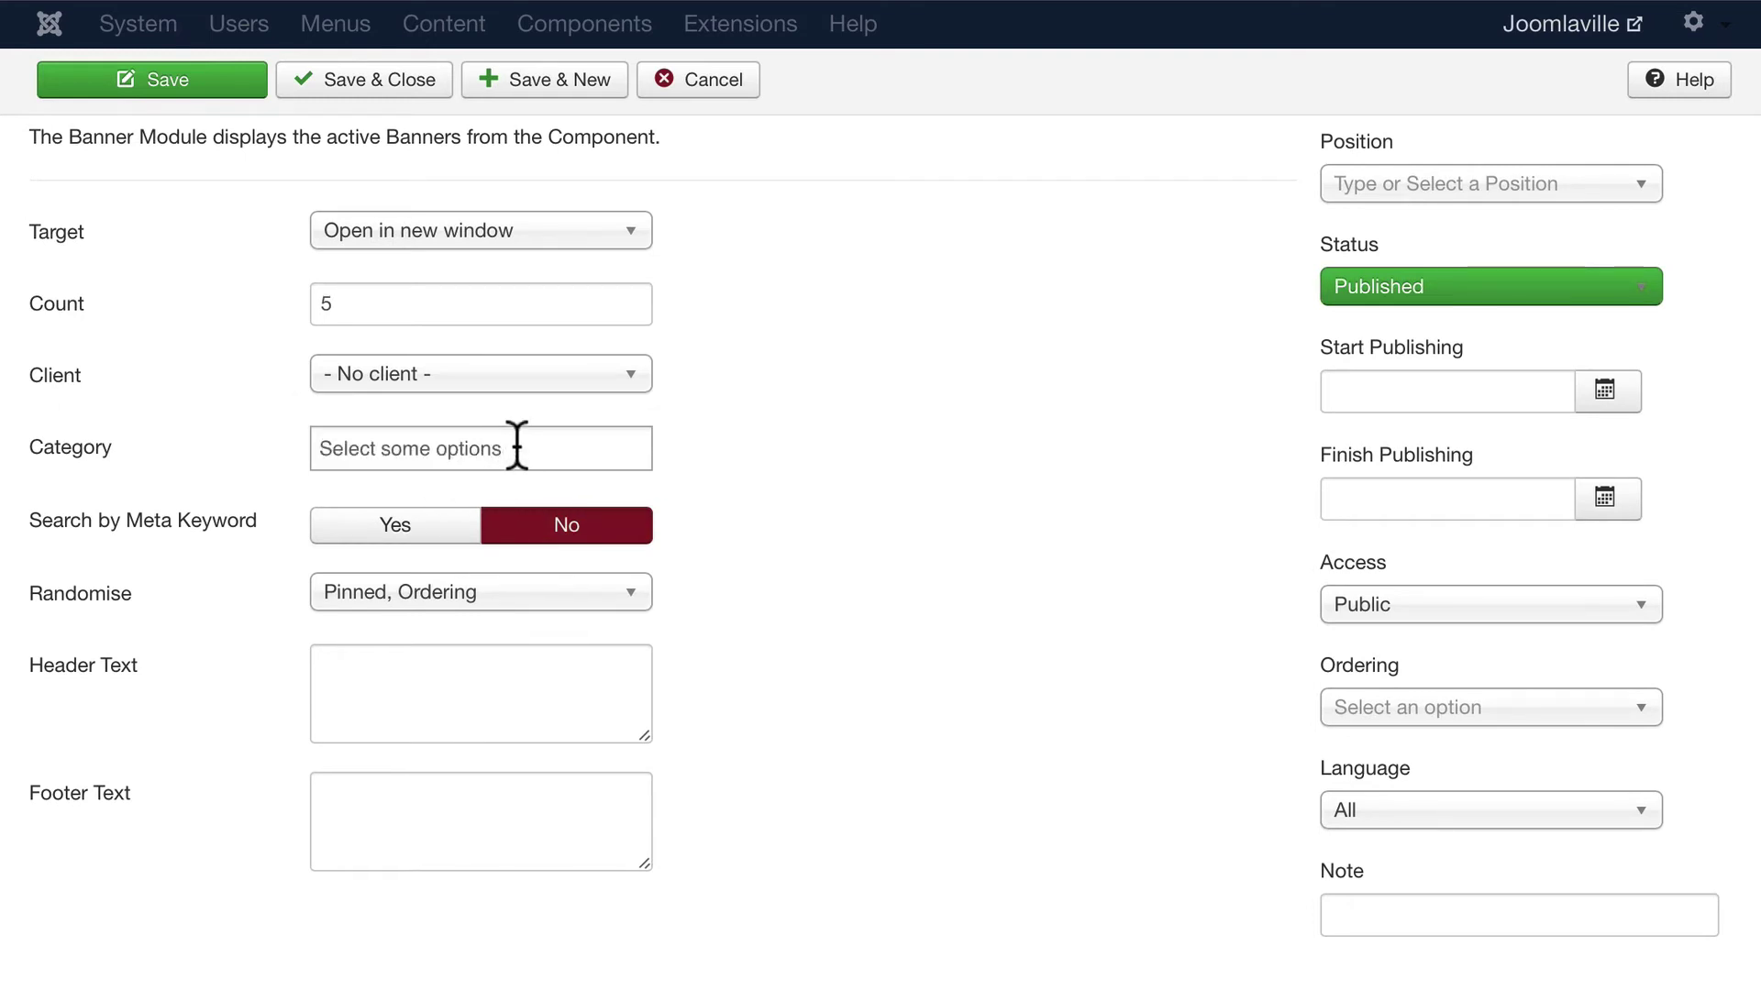
{"action": "left_click", "coordinate": [514, 445]}
{"action": "left_click", "coordinate": [383, 571]}
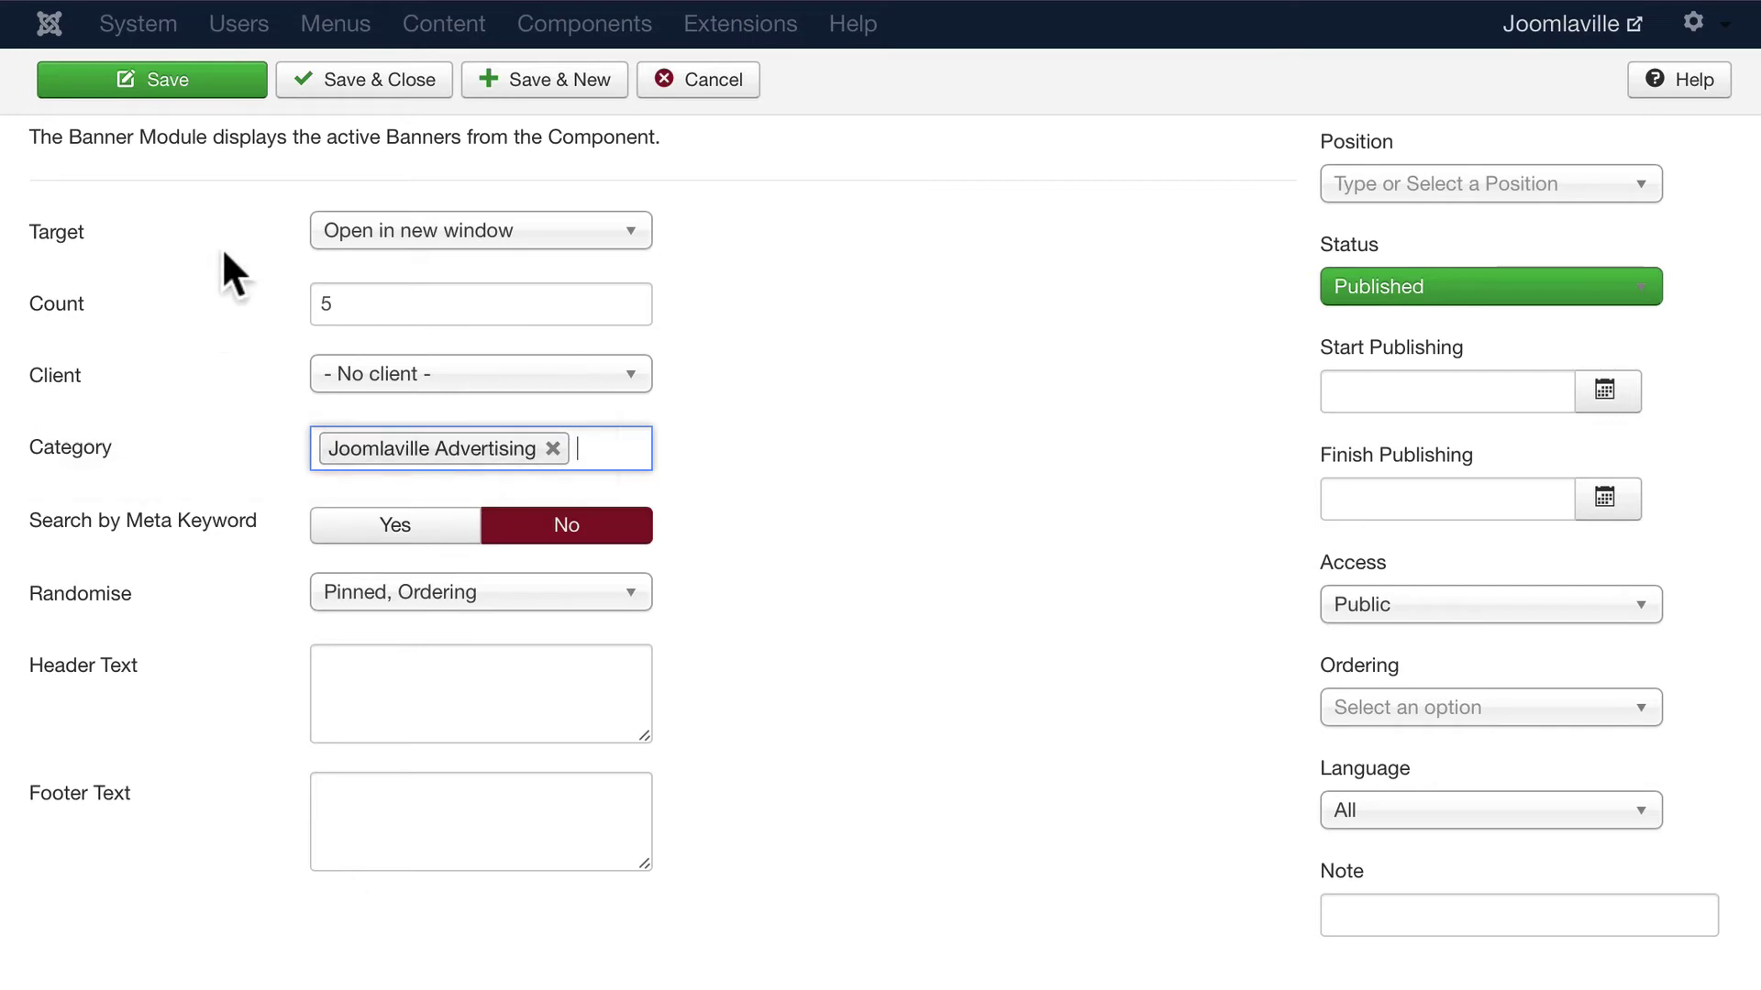
{"action": "scroll", "coordinate": [222, 245], "scroll_direction": "up", "scroll_amount": 4}
{"action": "scroll", "coordinate": [1201, 614], "scroll_direction": "down", "scroll_amount": 3}
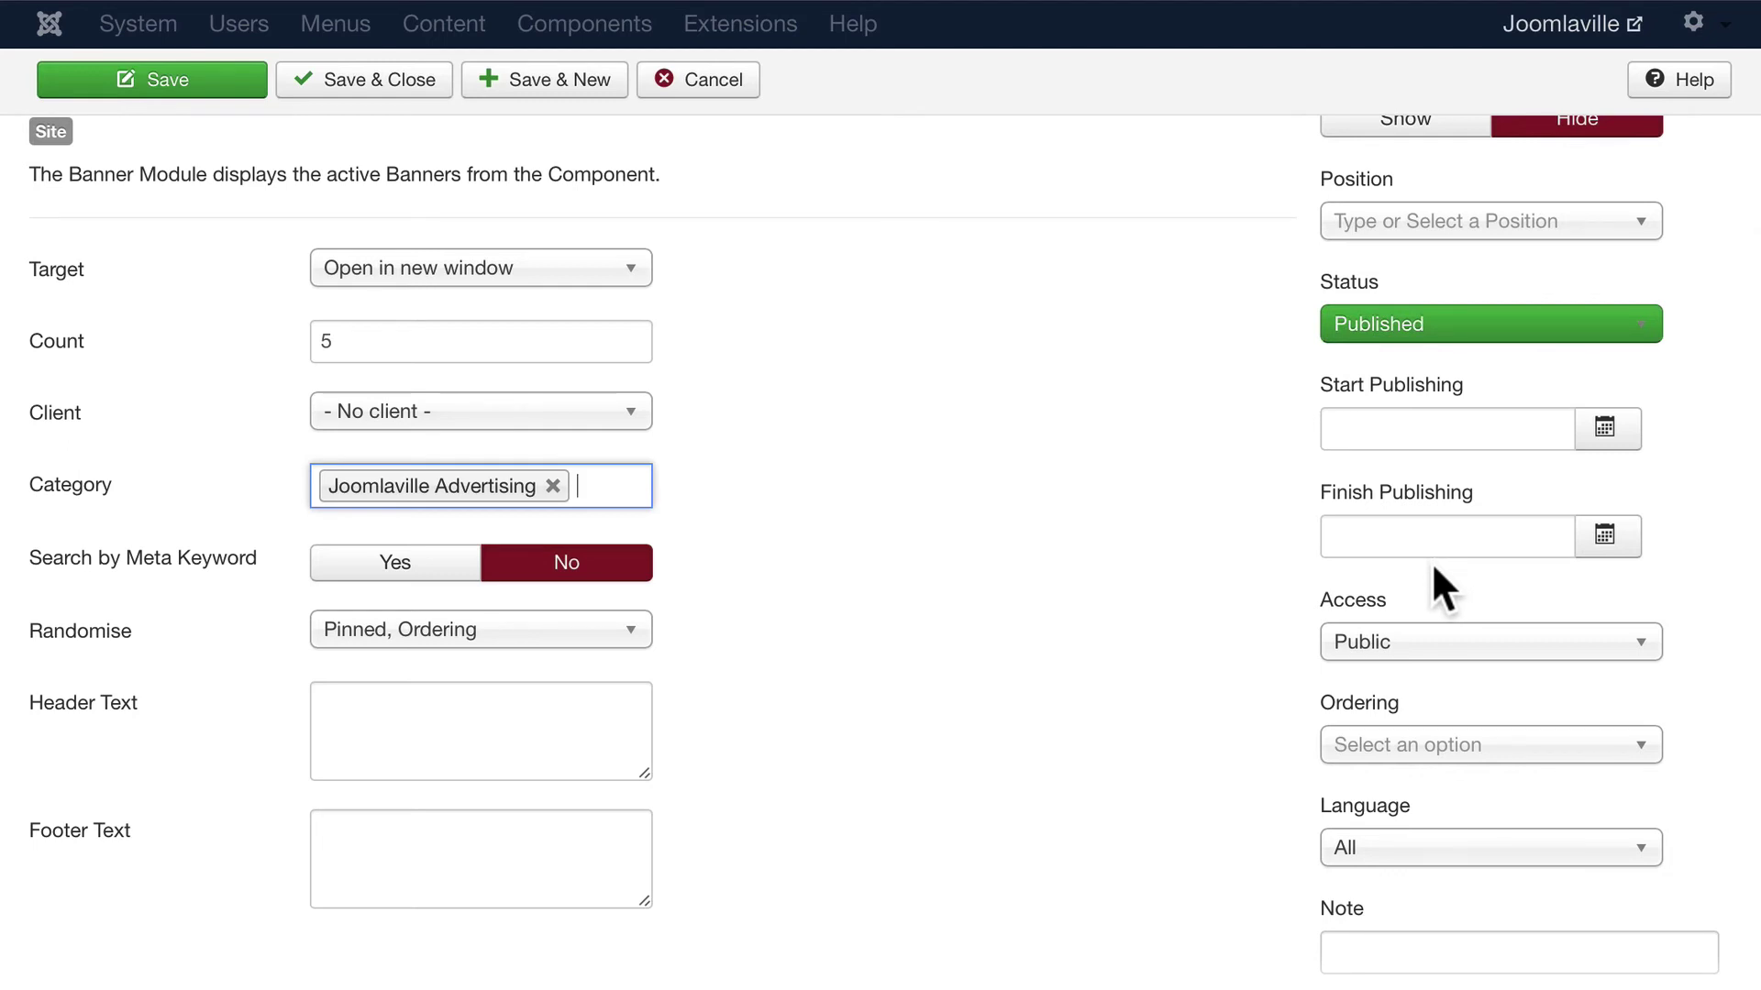
{"action": "scroll", "coordinate": [1257, 571], "scroll_direction": "down", "scroll_amount": 1}
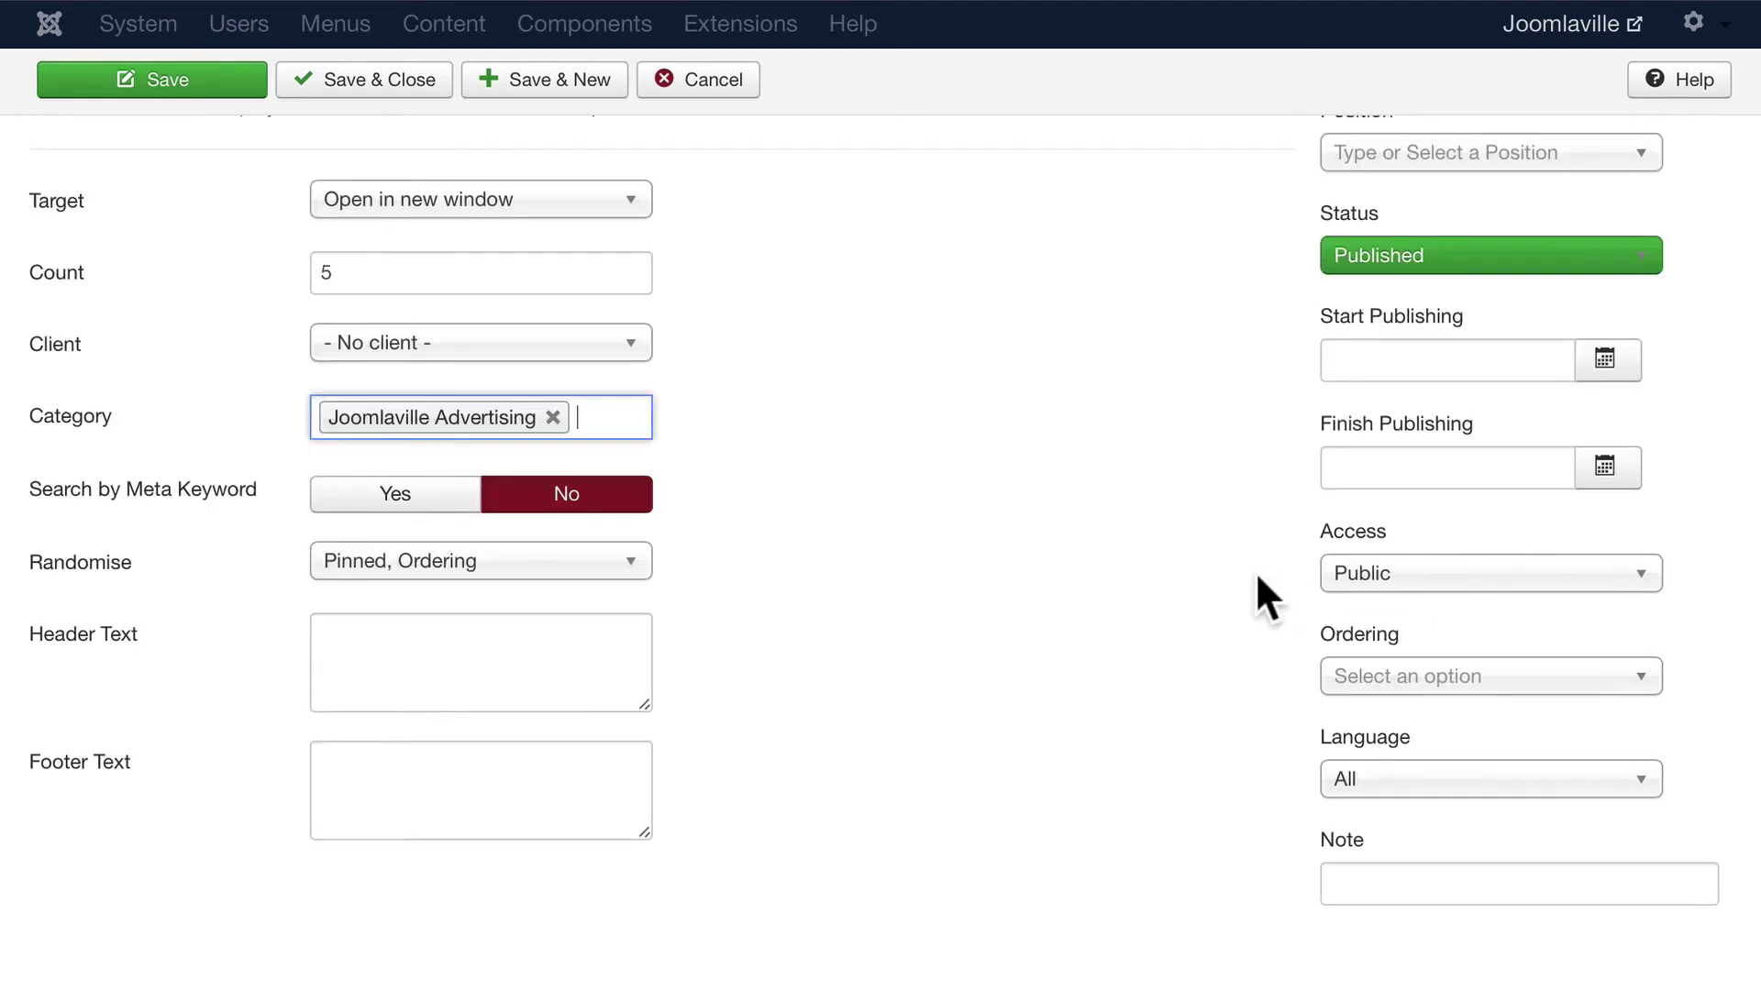
{"action": "scroll", "coordinate": [1256, 570], "scroll_direction": "up", "scroll_amount": 3}
{"action": "scroll", "coordinate": [1256, 587], "scroll_direction": "up", "scroll_amount": 3}
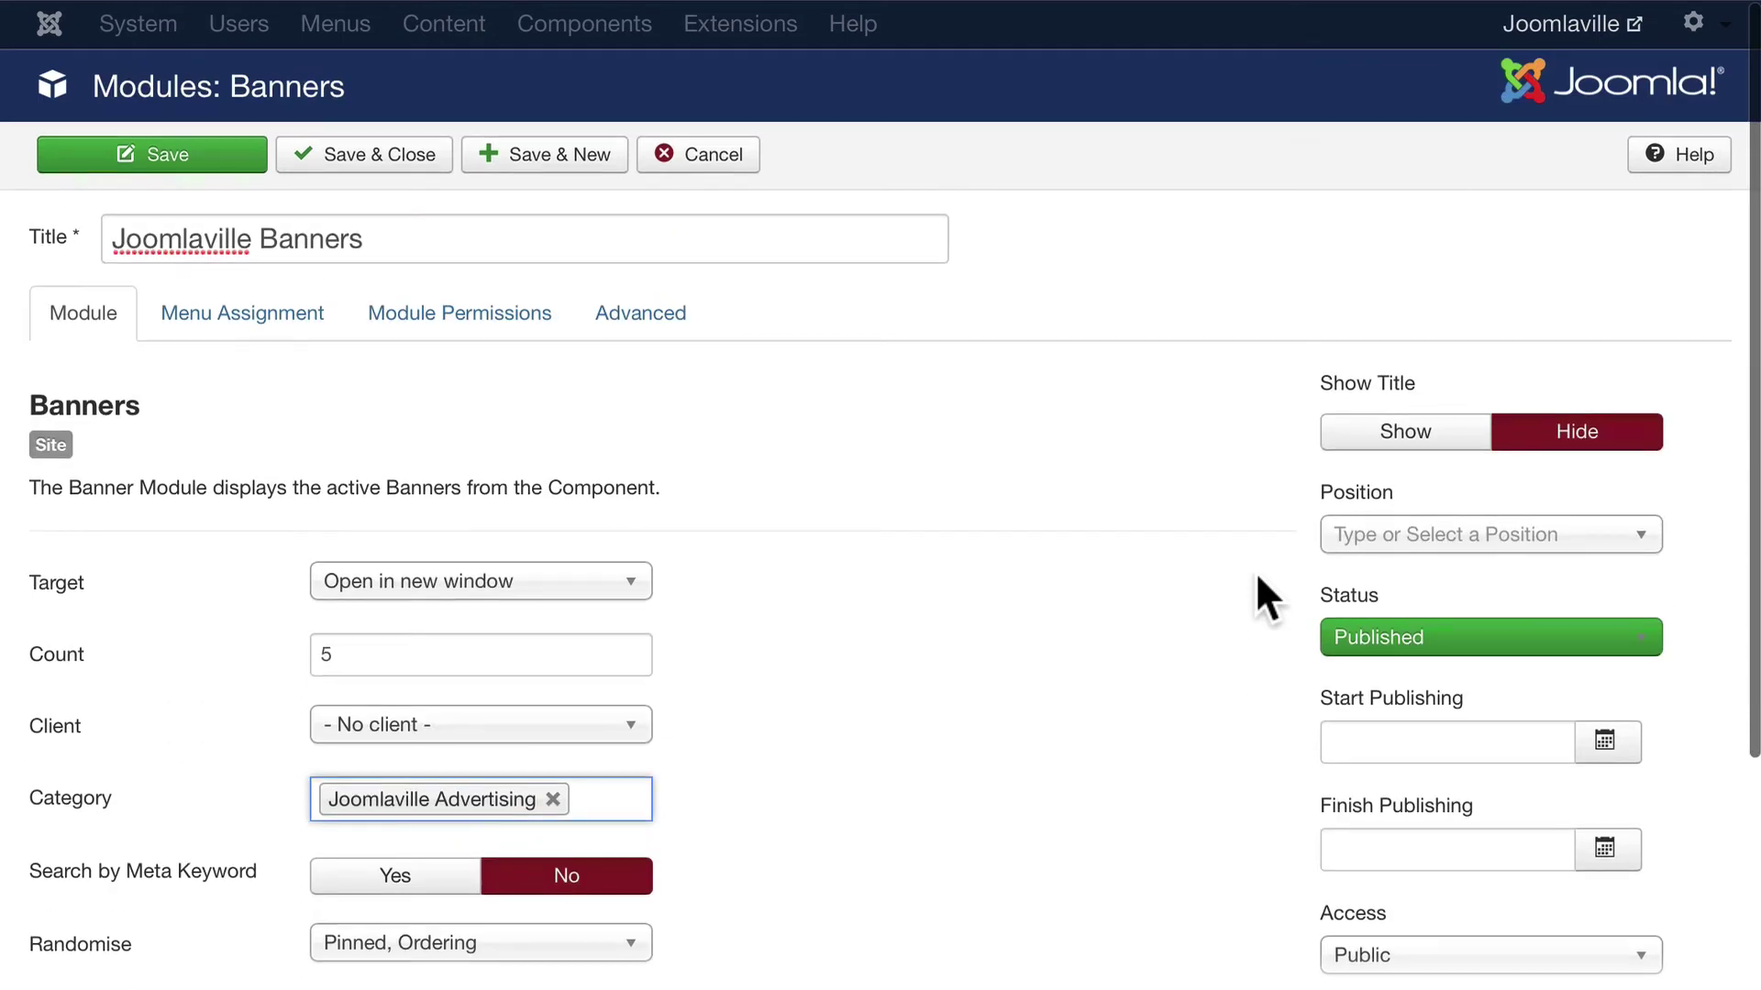
{"action": "left_click", "coordinate": [1476, 551]}
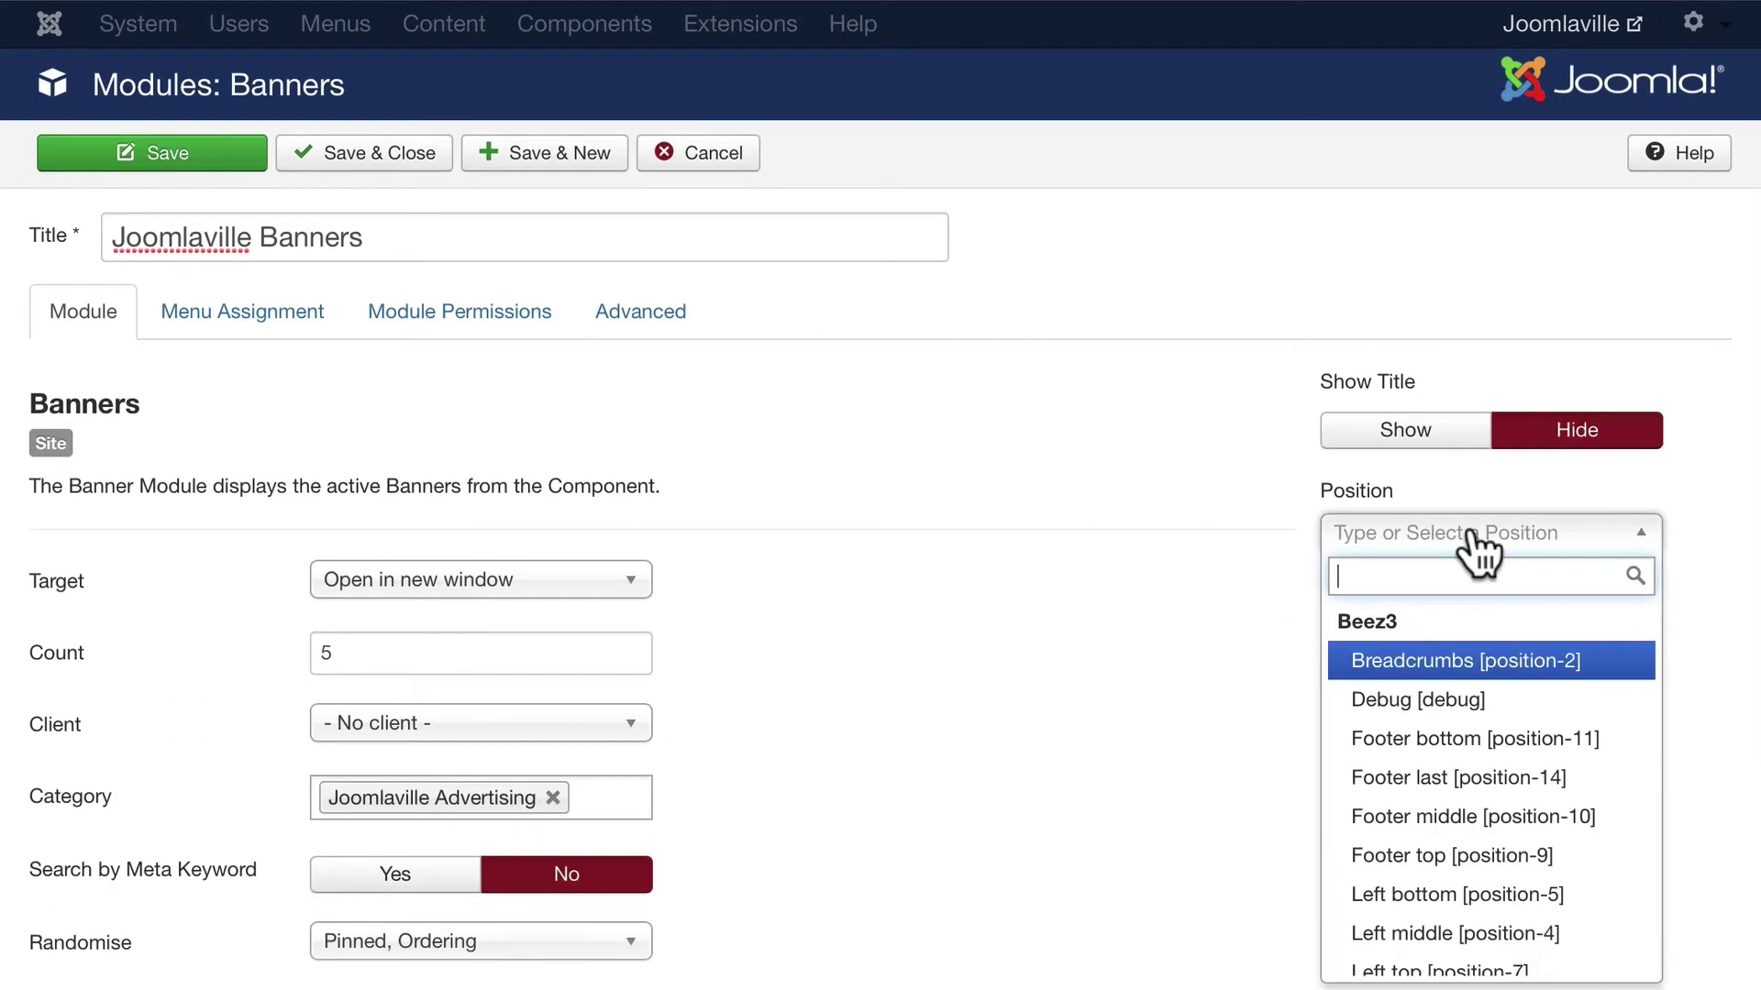
{"action": "left_click", "coordinate": [1472, 534]}
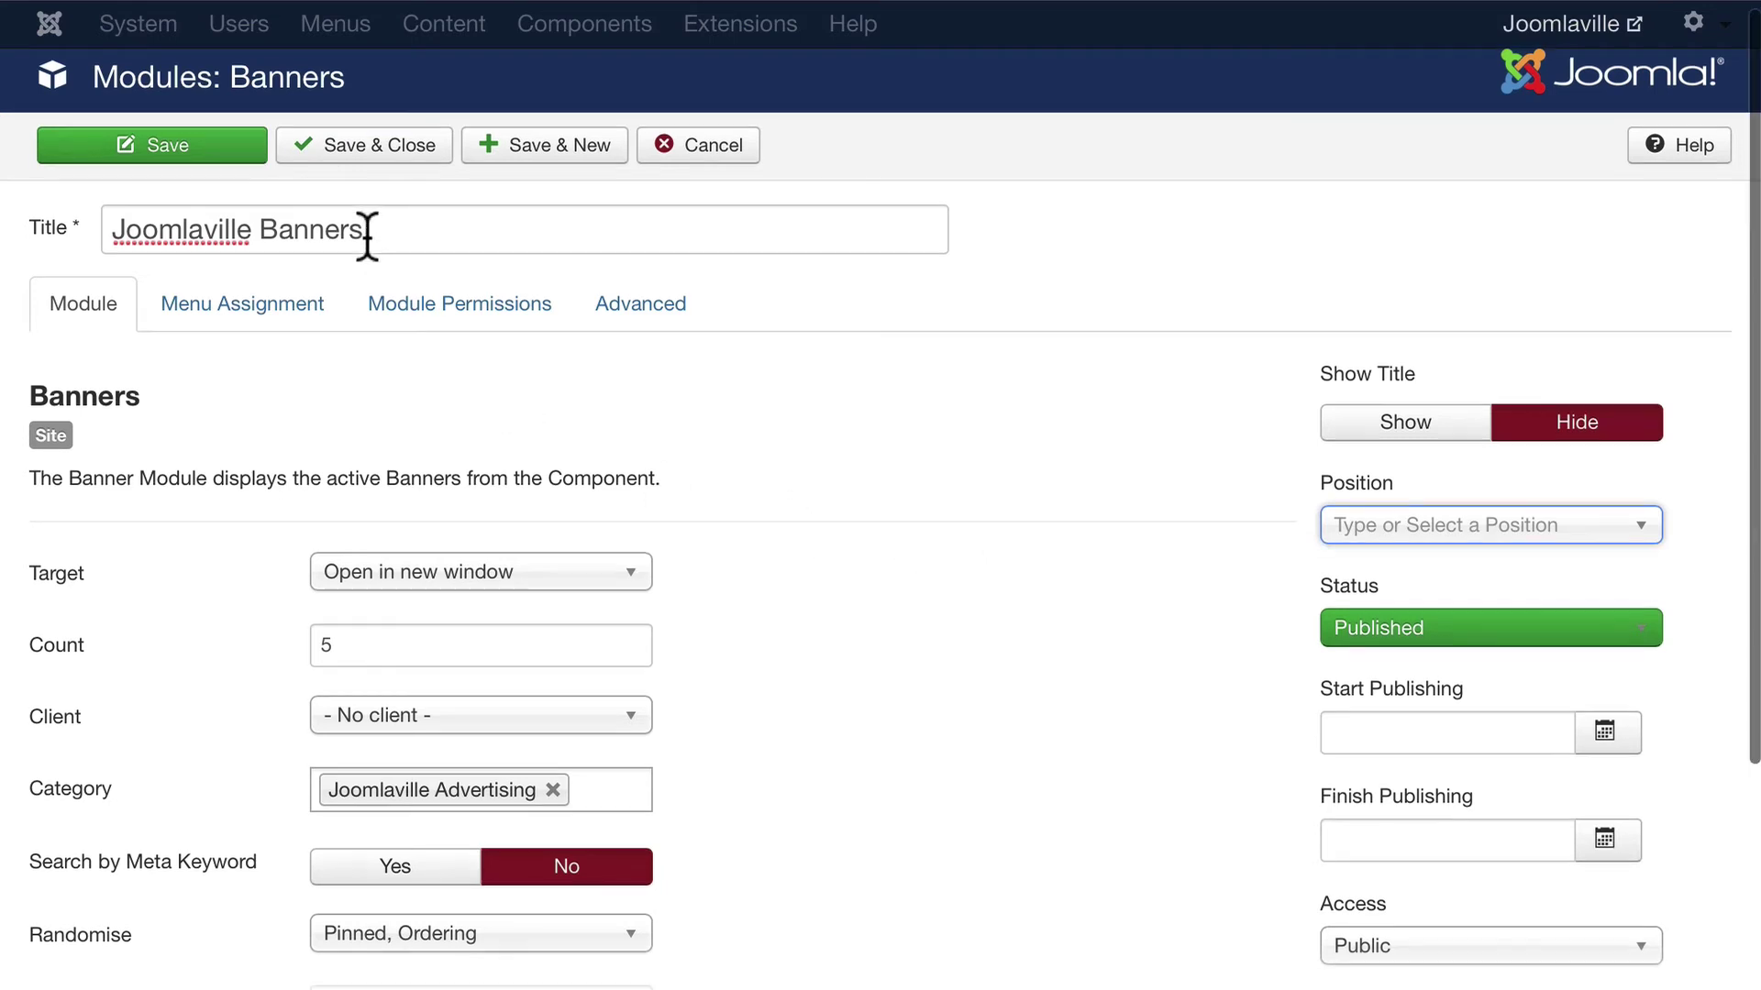
{"action": "left_click", "coordinate": [389, 154]}
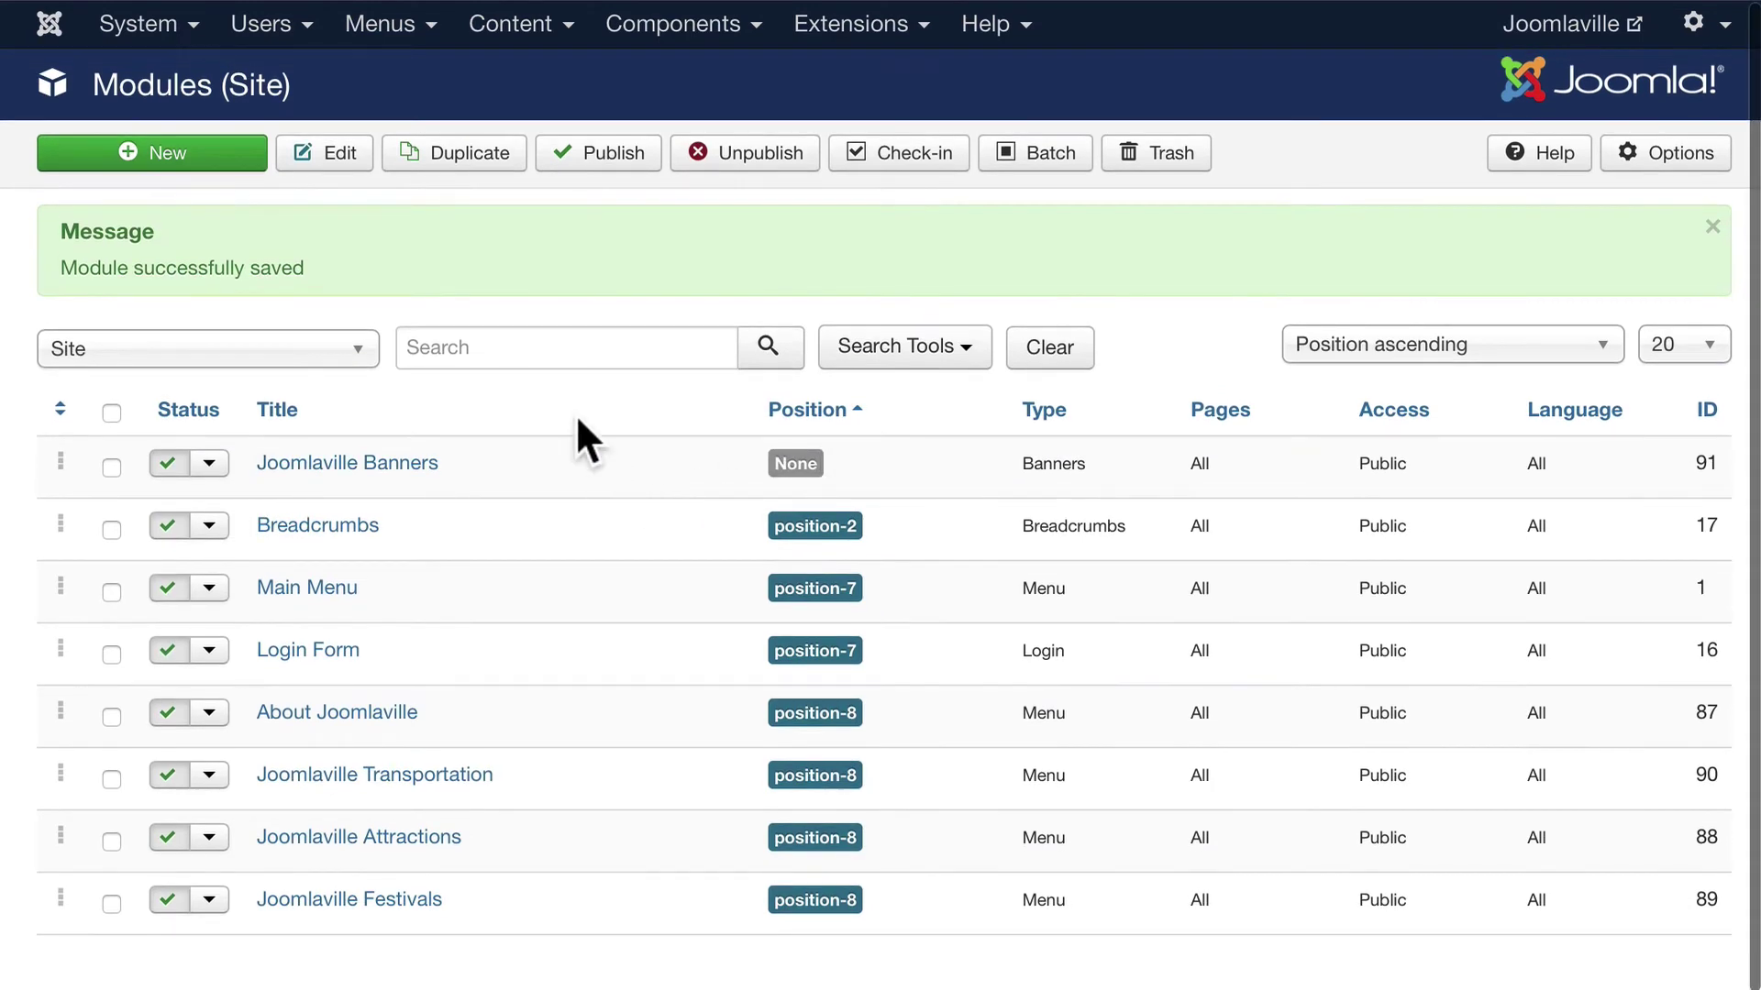
- Set Preview Module Positions to Enabled in the template Options, save, and switch to the front-end site
{"action": "left_click", "coordinate": [871, 27]}
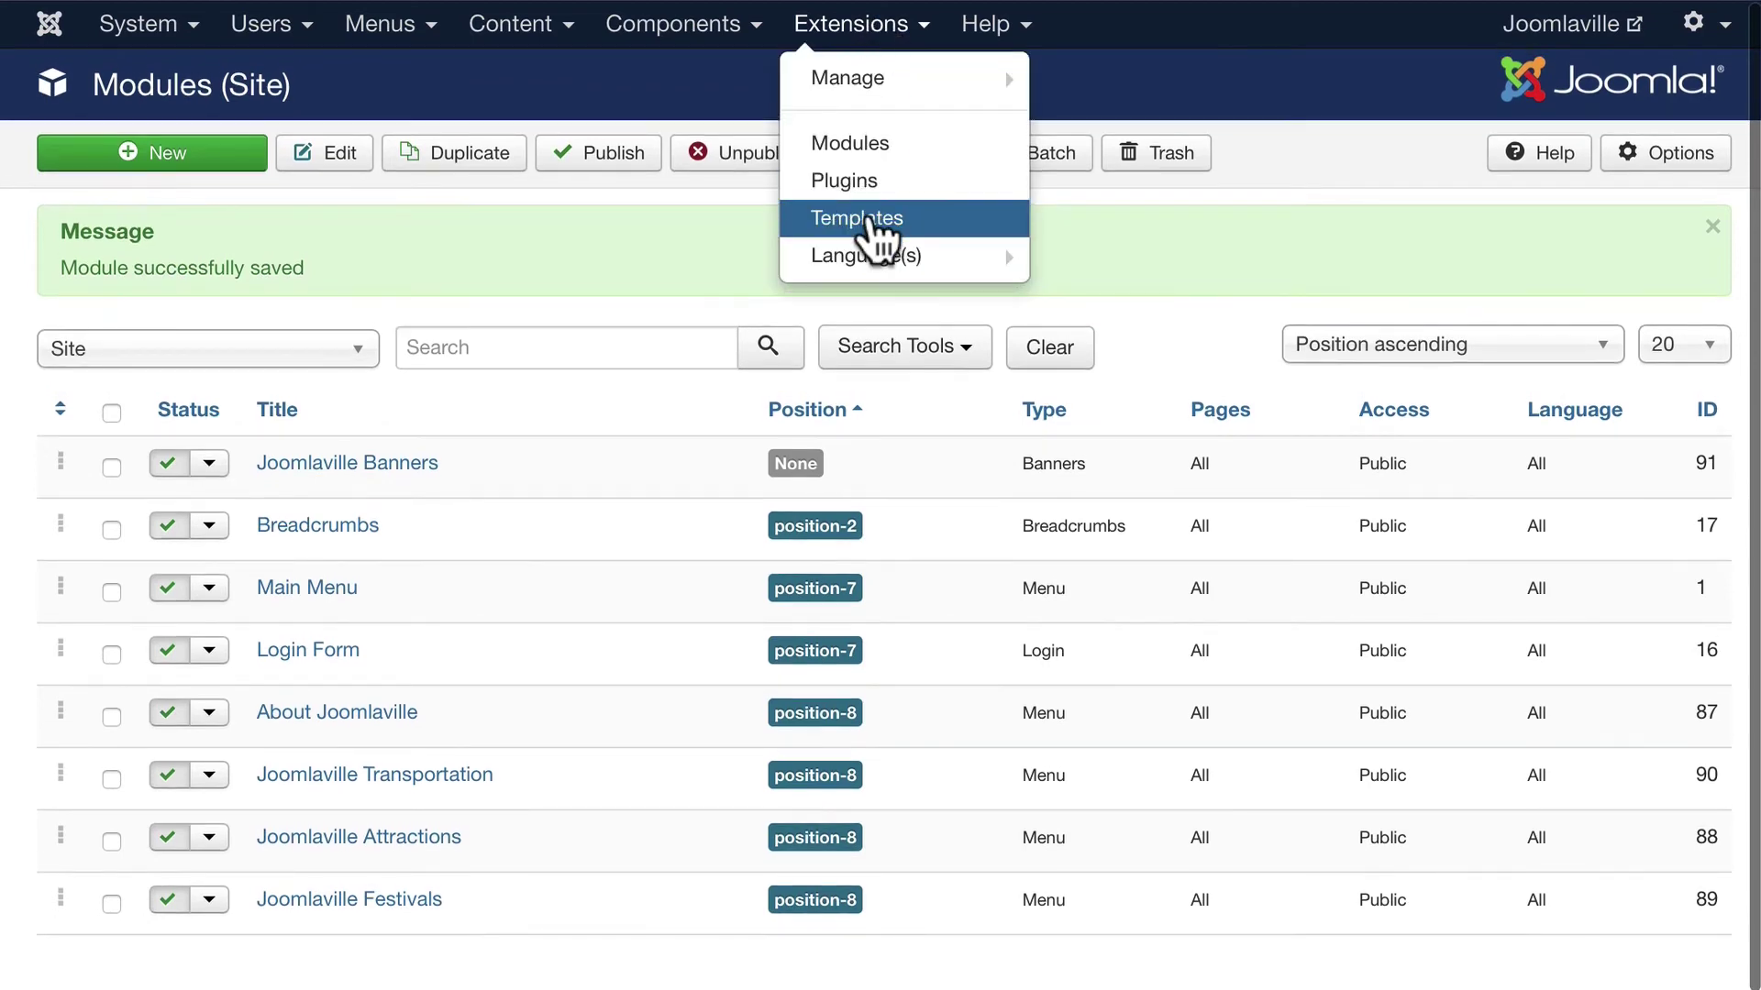
{"action": "left_click", "coordinate": [863, 218]}
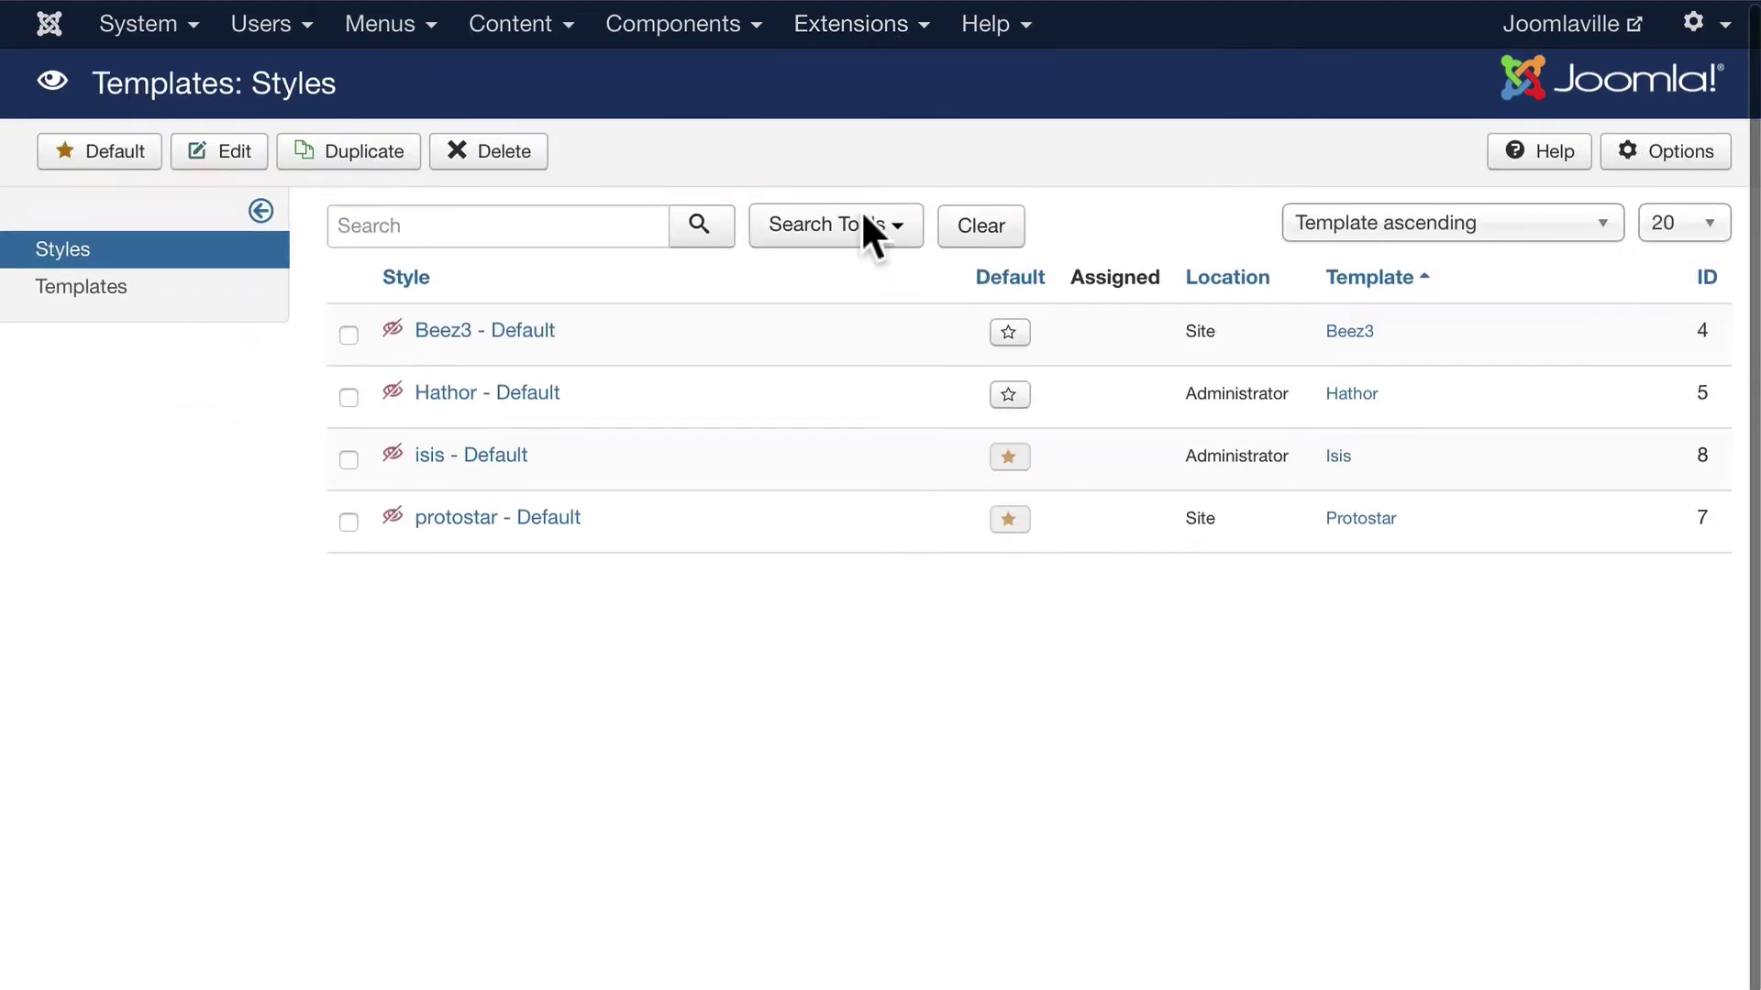
{"action": "left_click", "coordinate": [1682, 144]}
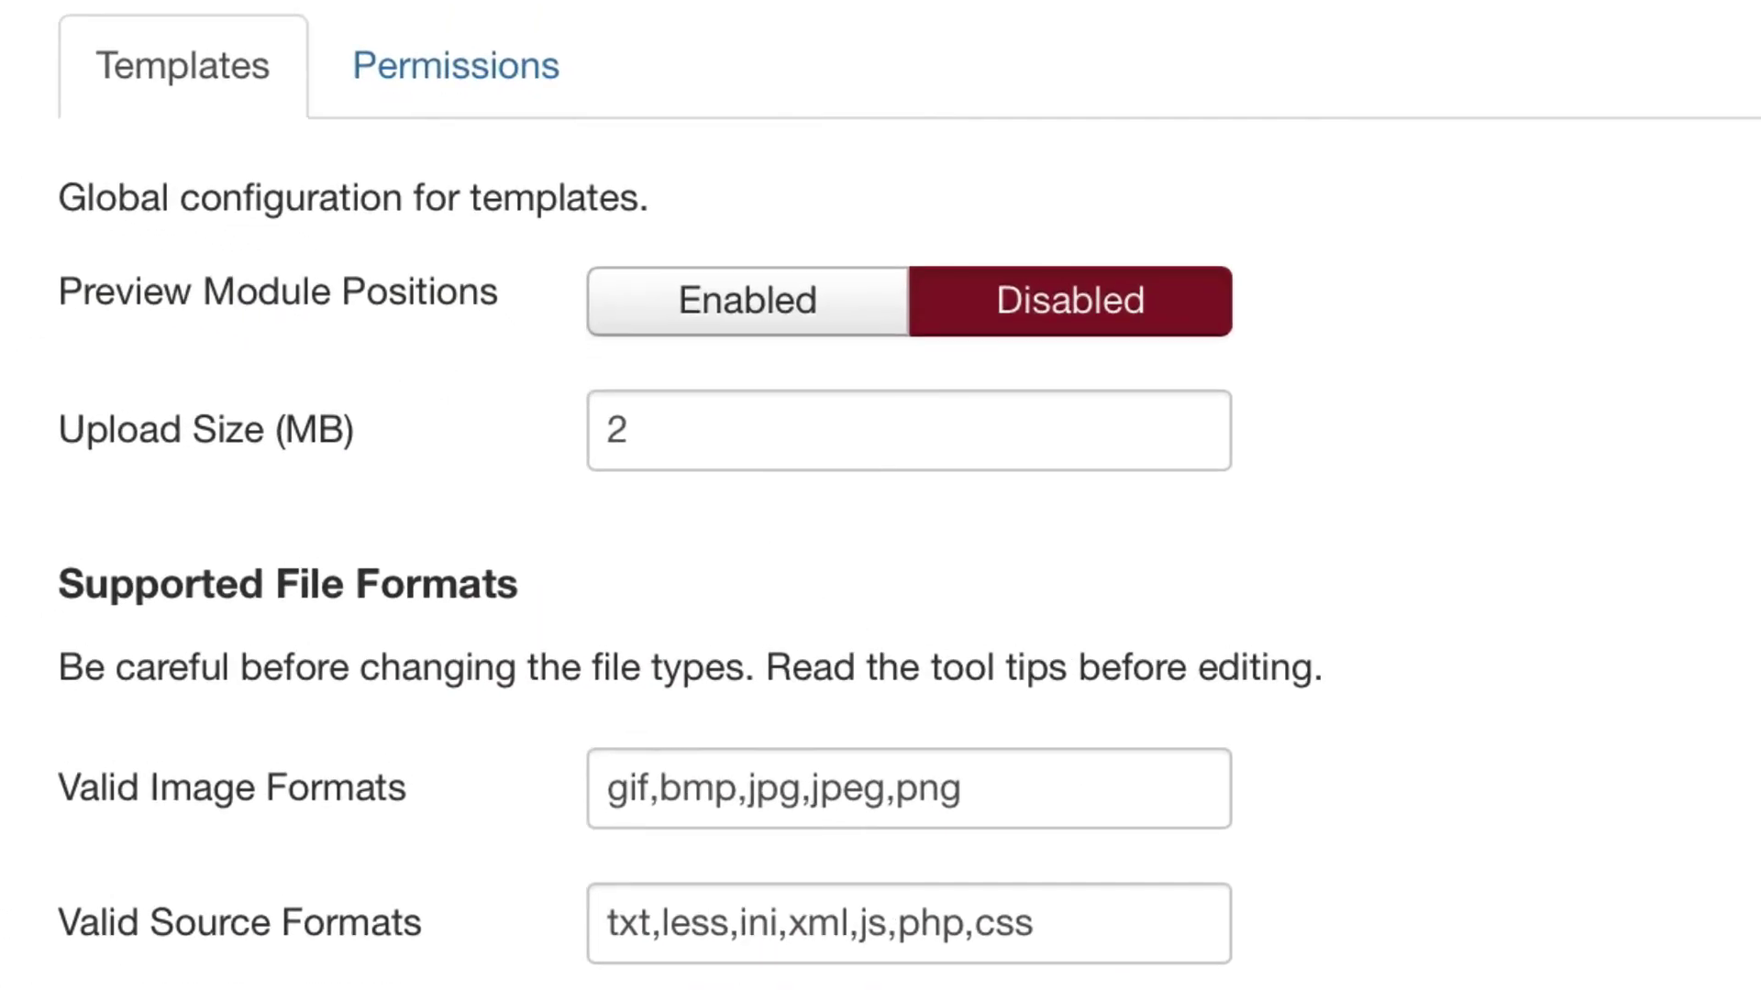
{"action": "mouse_move", "coordinate": [97, 319]}
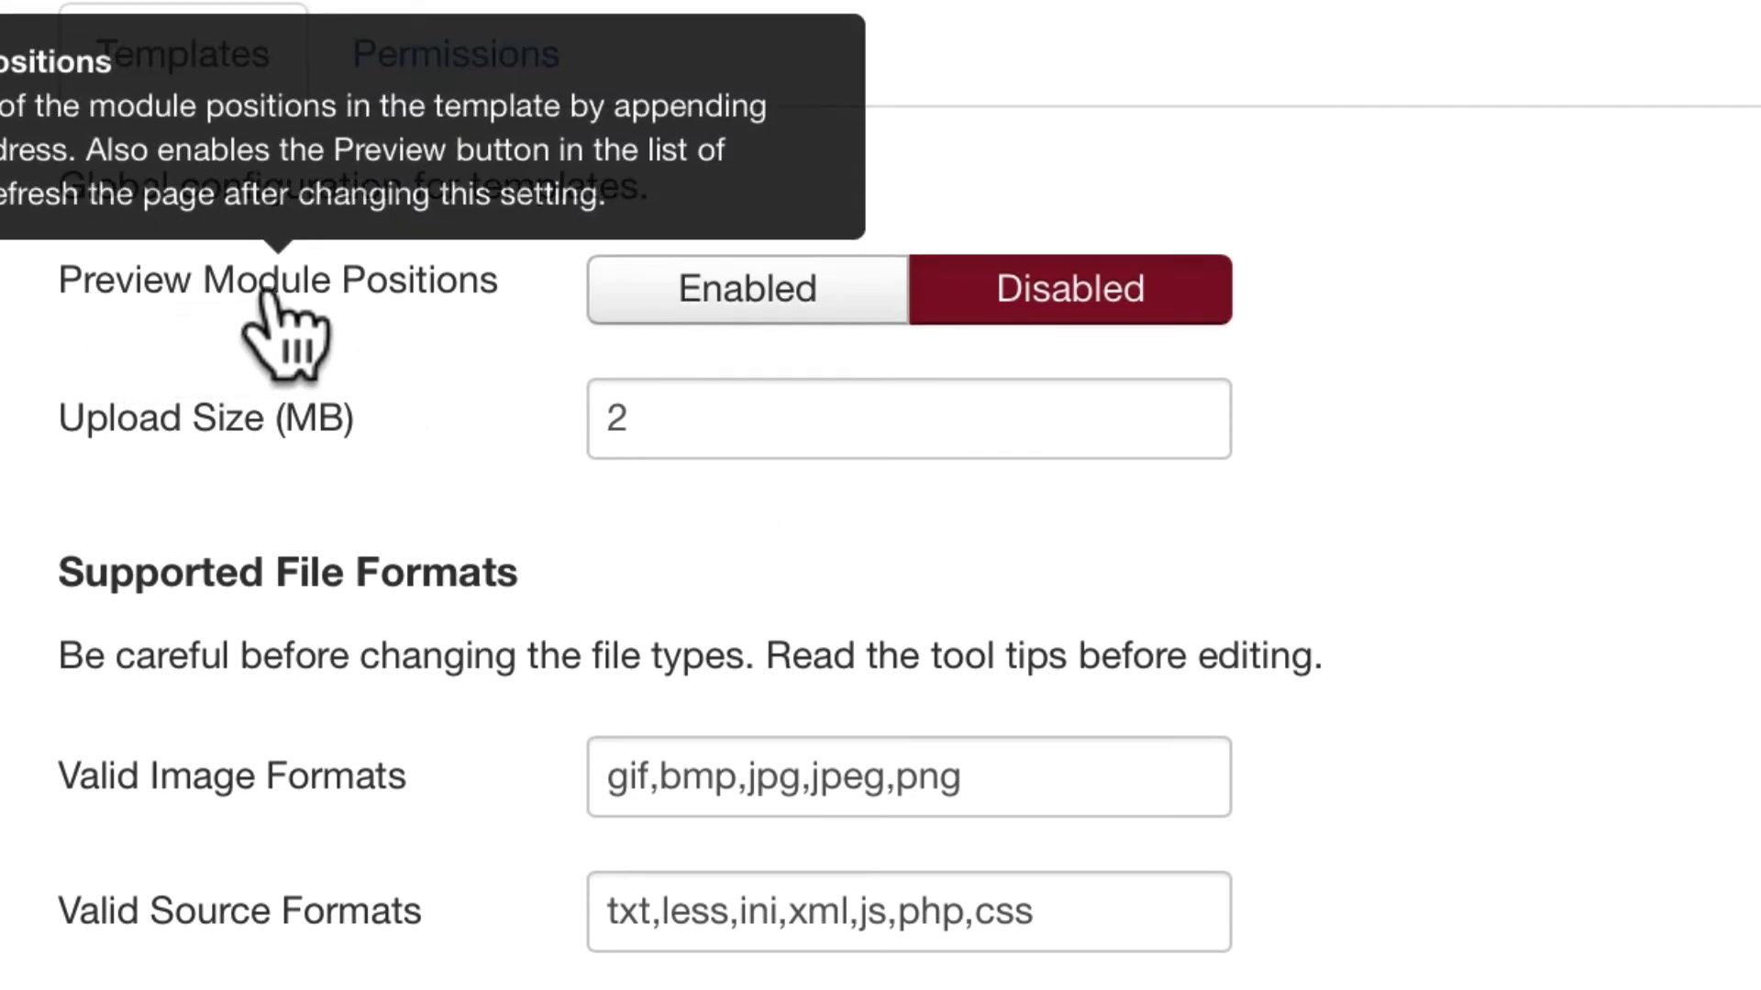
{"action": "left_click", "coordinate": [757, 286]}
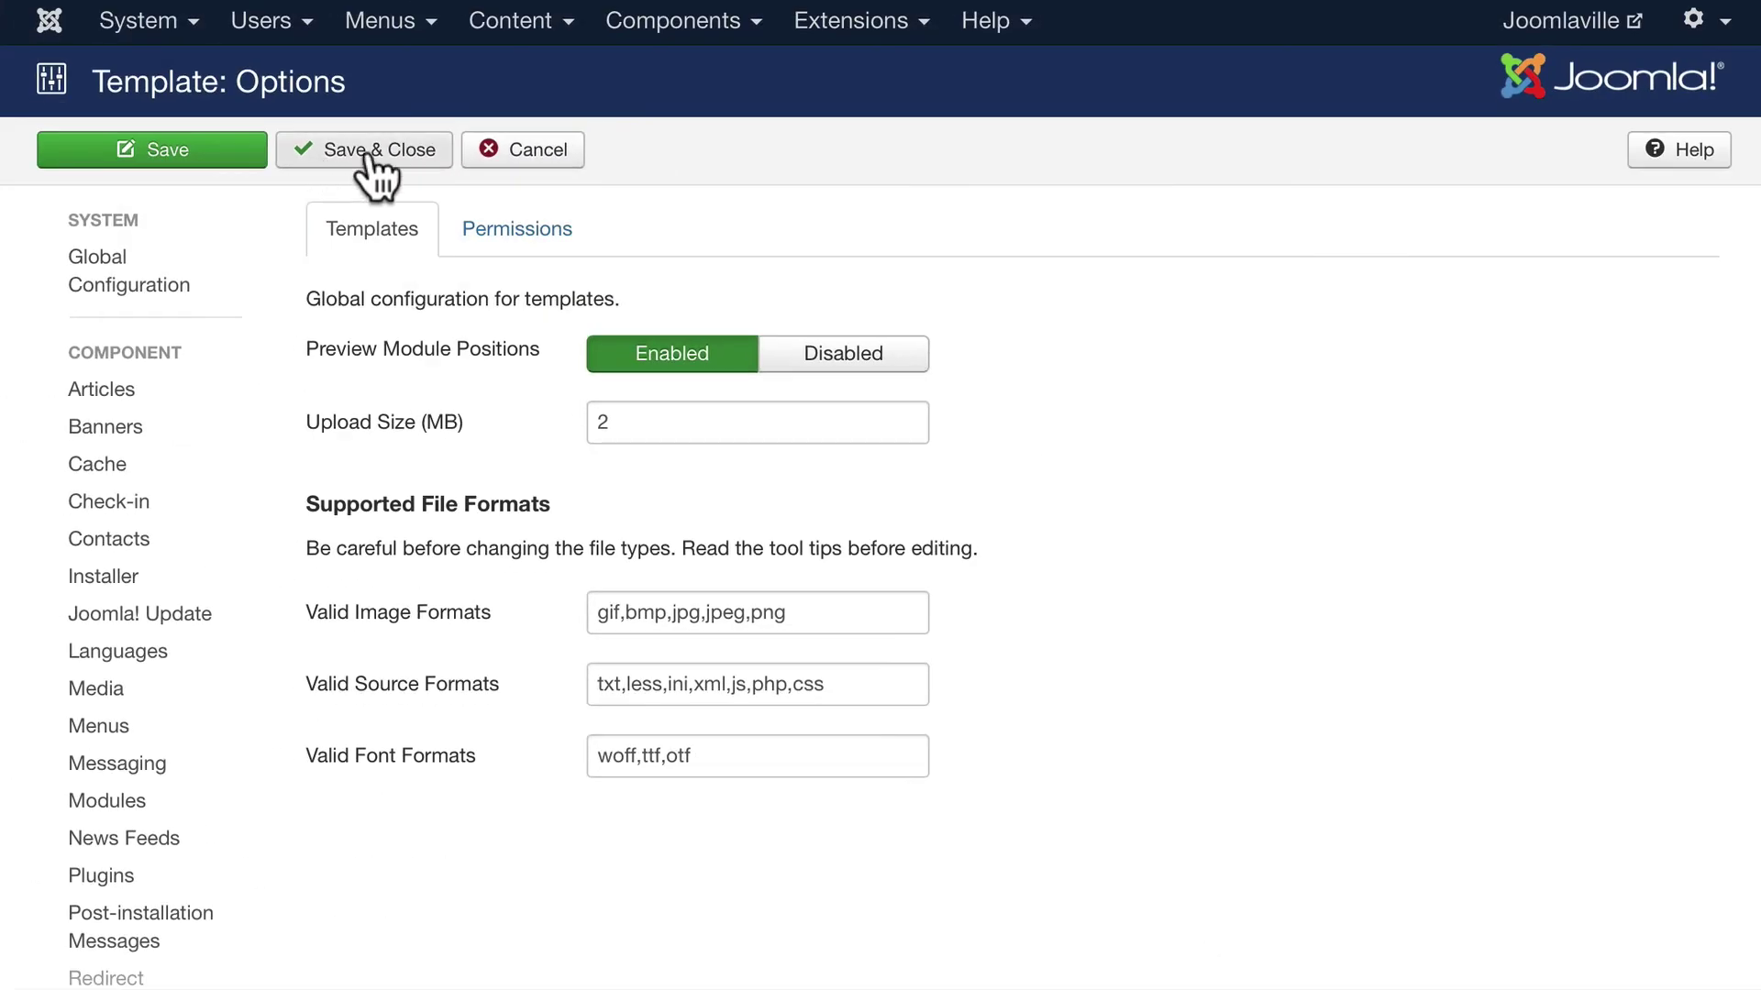
{"action": "left_click", "coordinate": [308, 75]}
{"action": "left_click", "coordinate": [788, 2]}
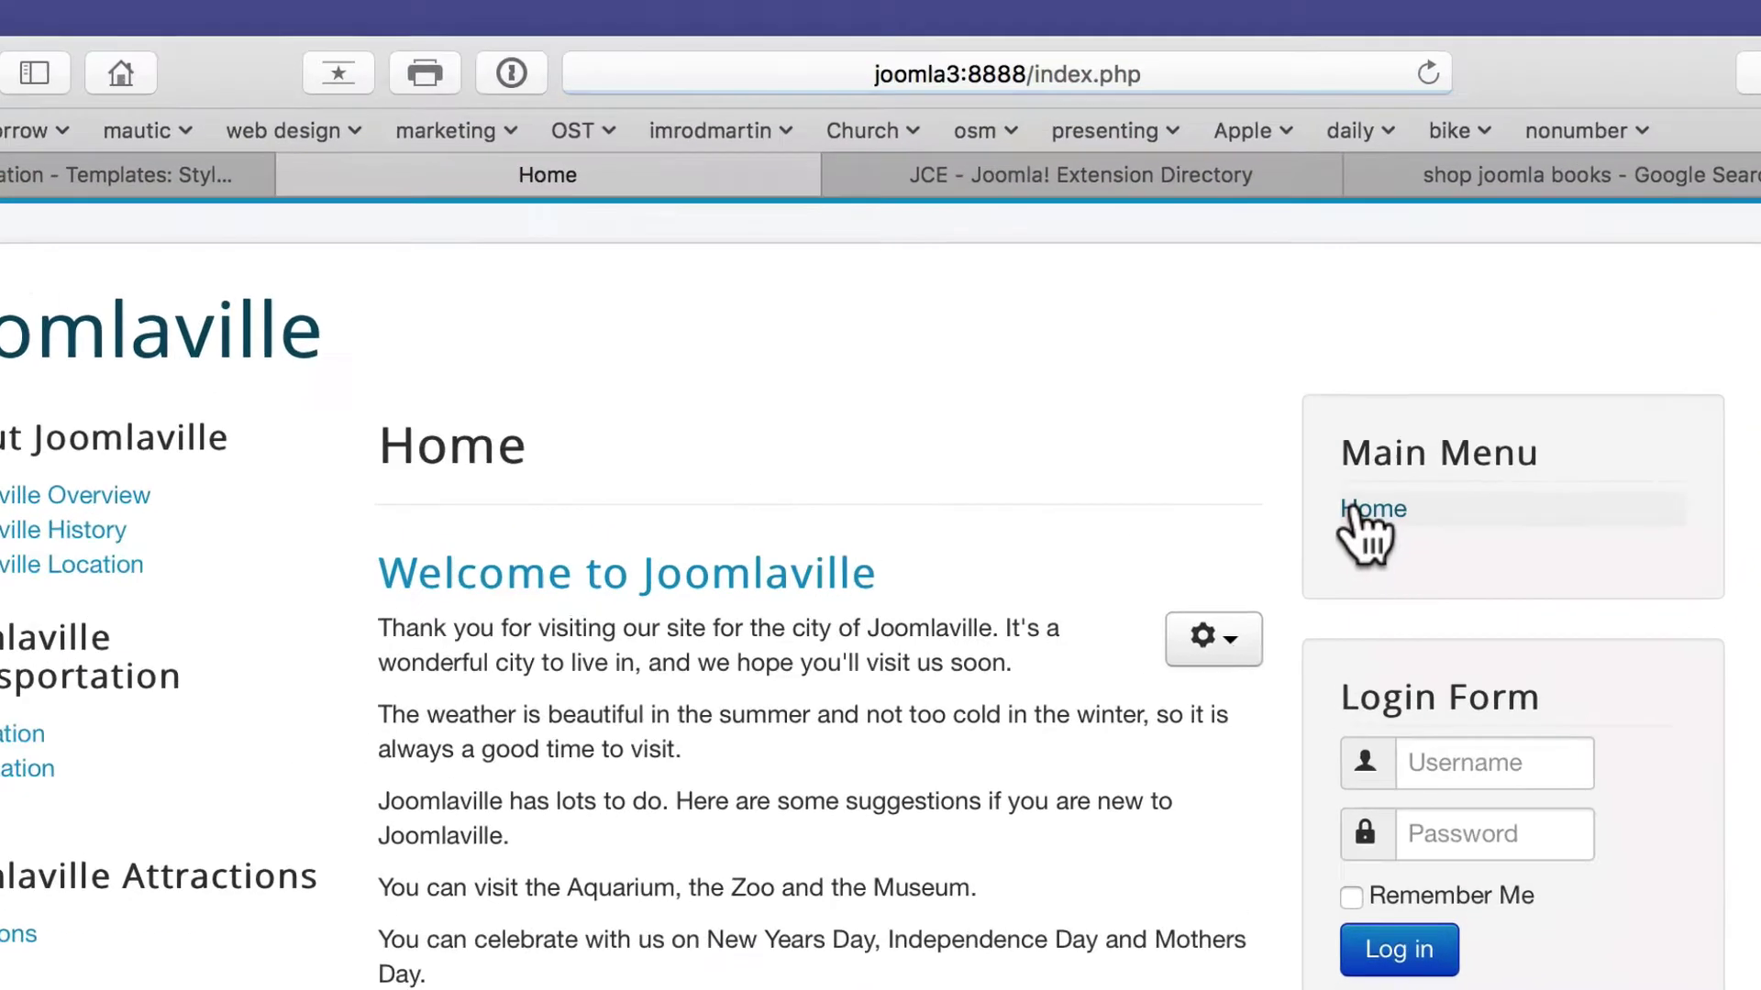
- Load joomla3:8888/?tp=1 to outline module positions like position-7, then return to Templates: Styles
{"action": "key", "text": "super+l"}
{"action": "type", "text": "joomla3:8888/"}
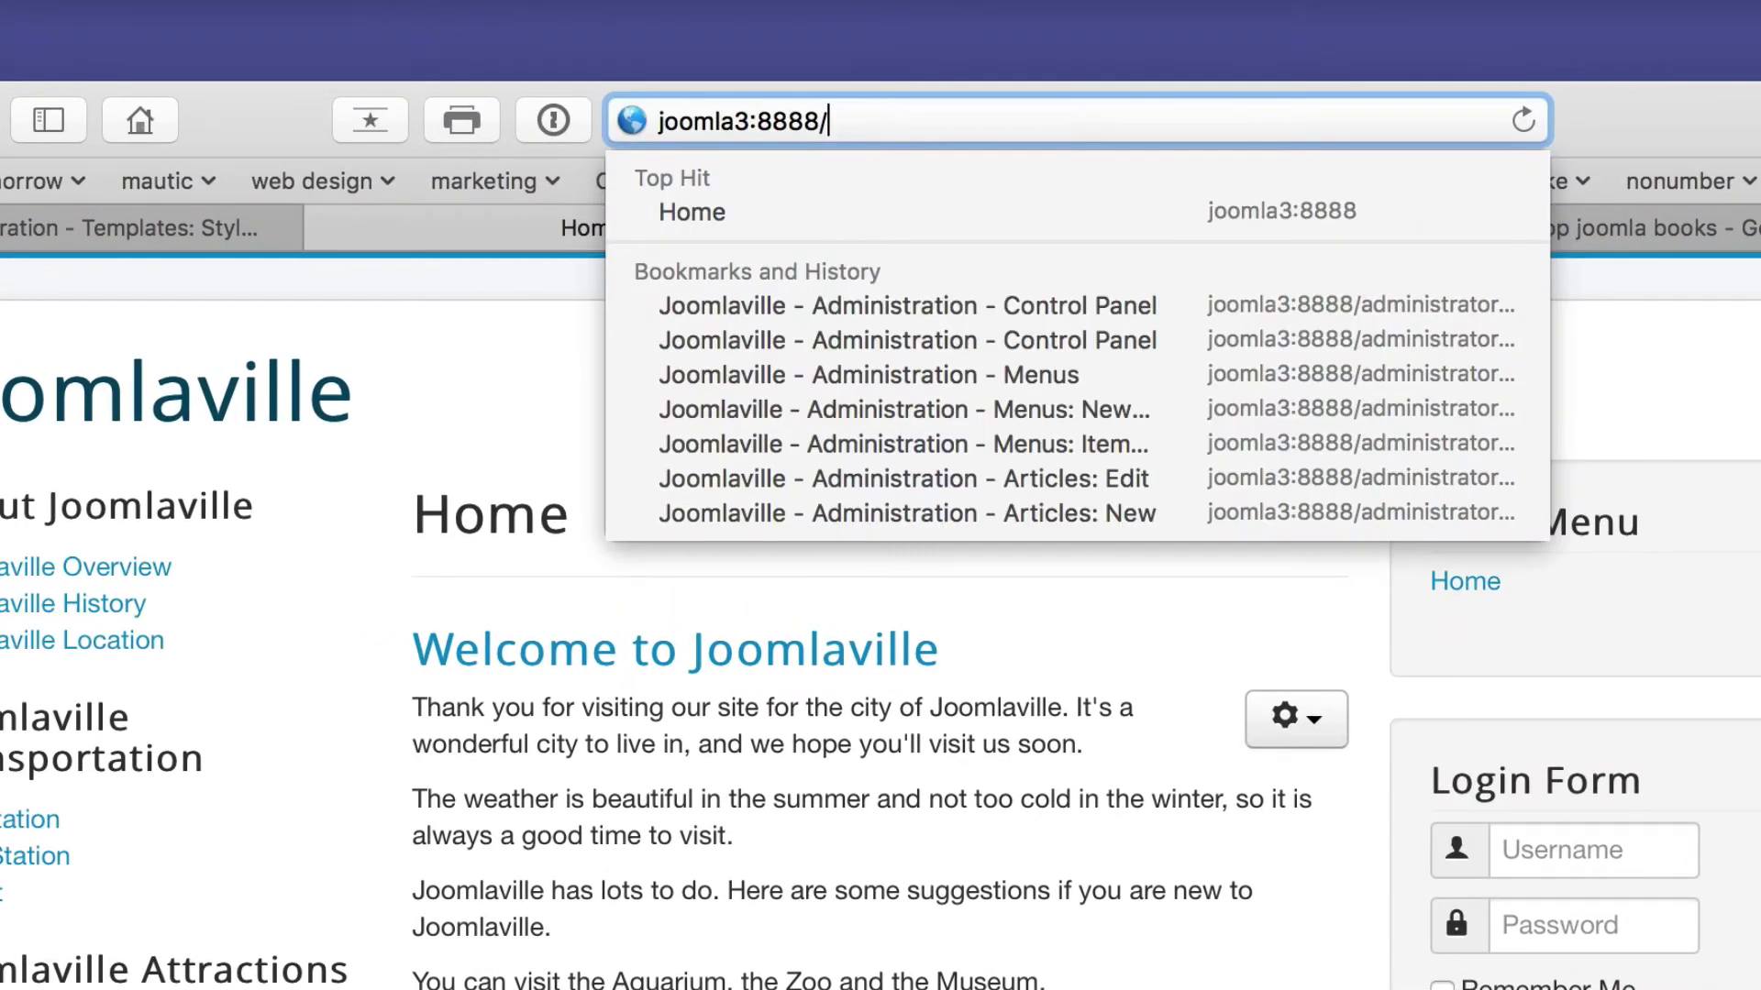
{"action": "type", "text": "?tp="}
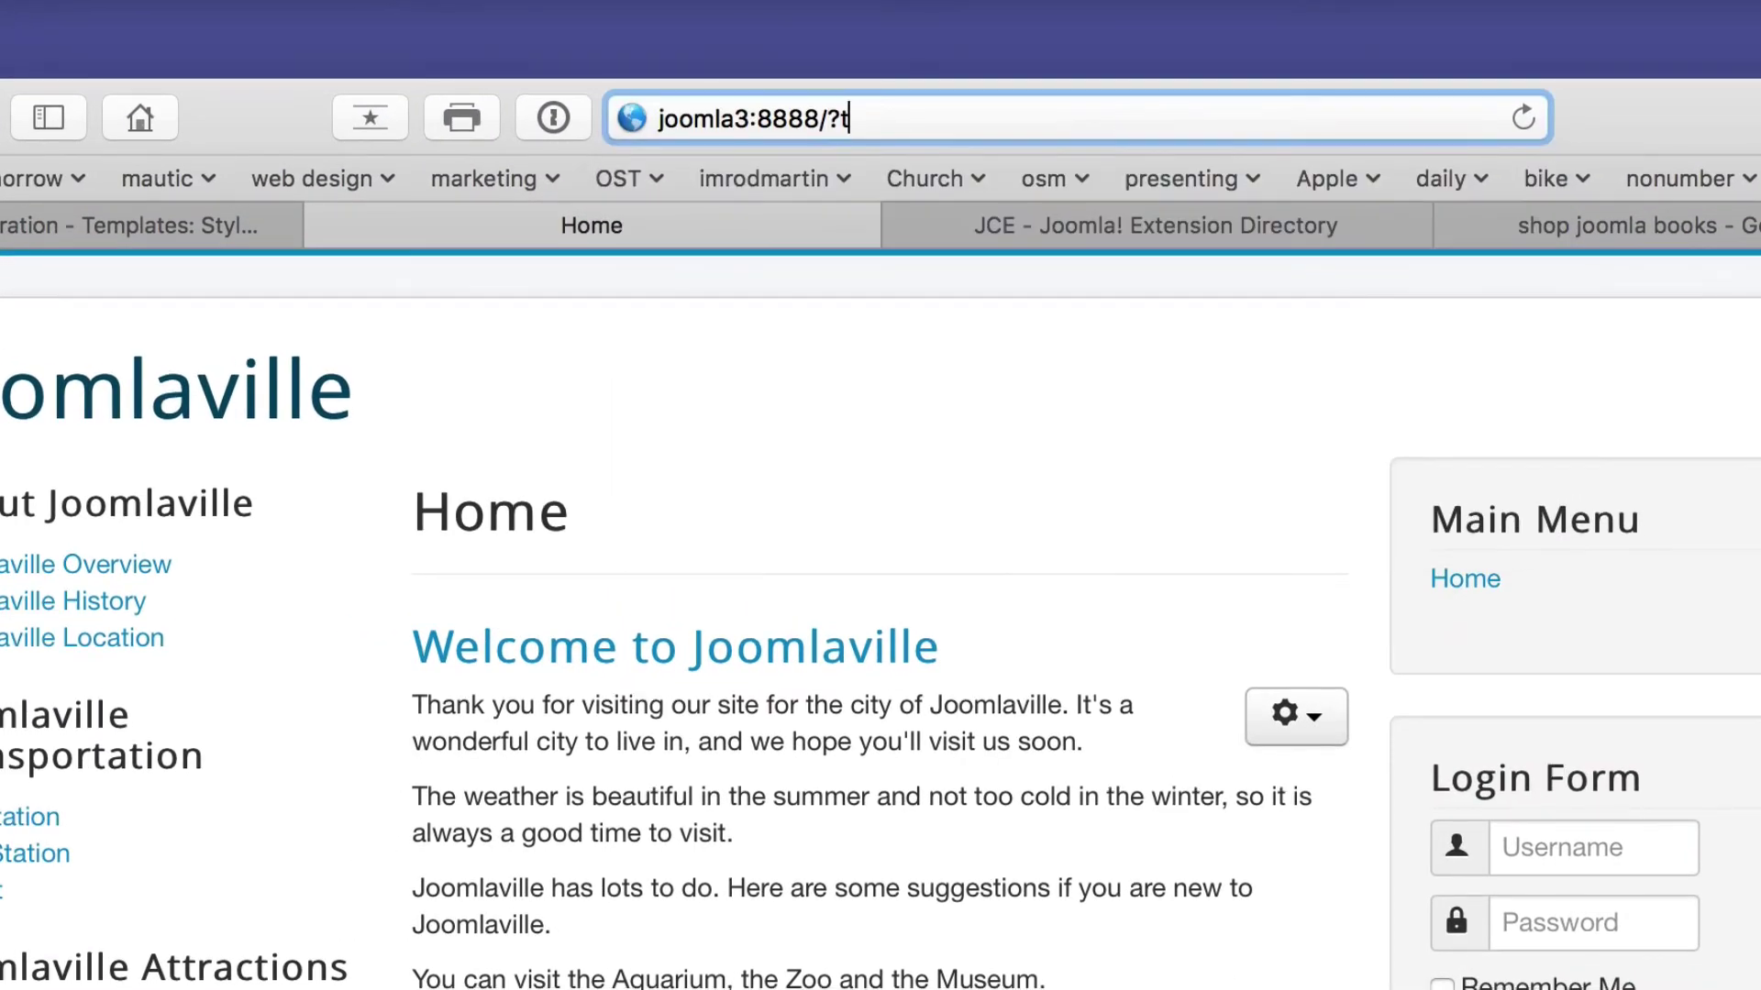
{"action": "type", "text": "1"}
{"action": "key", "text": "Return"}
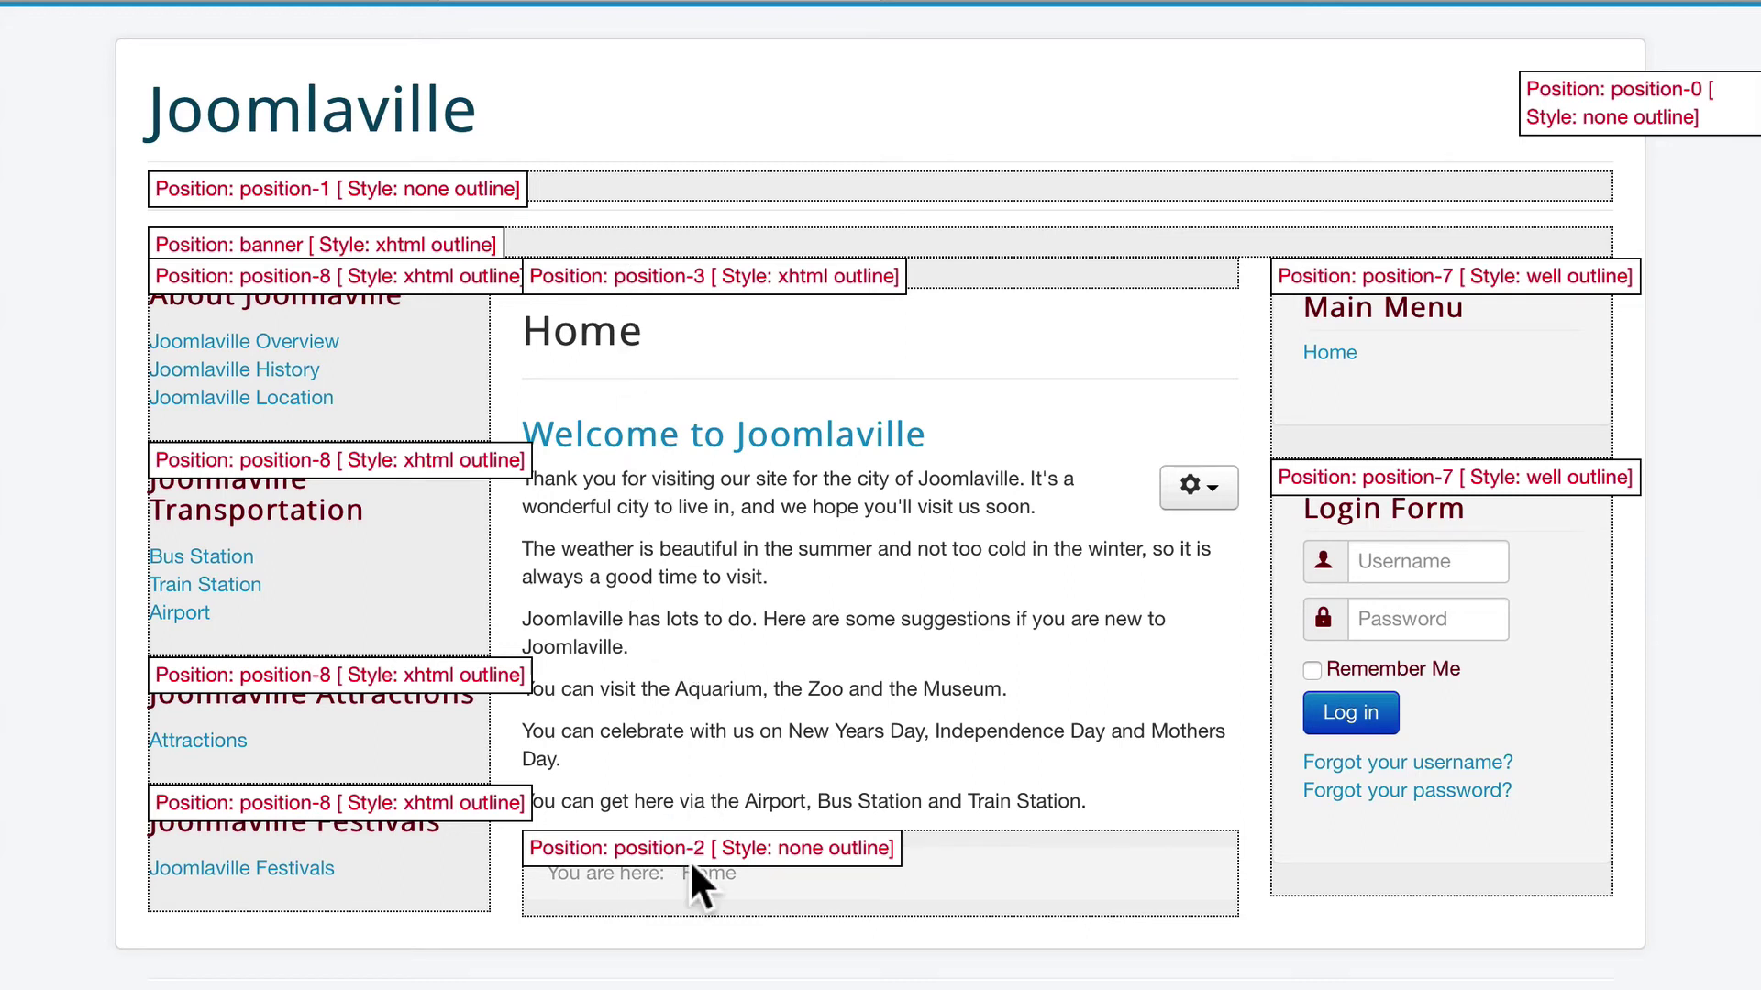
{"action": "left_click", "coordinate": [280, 2]}
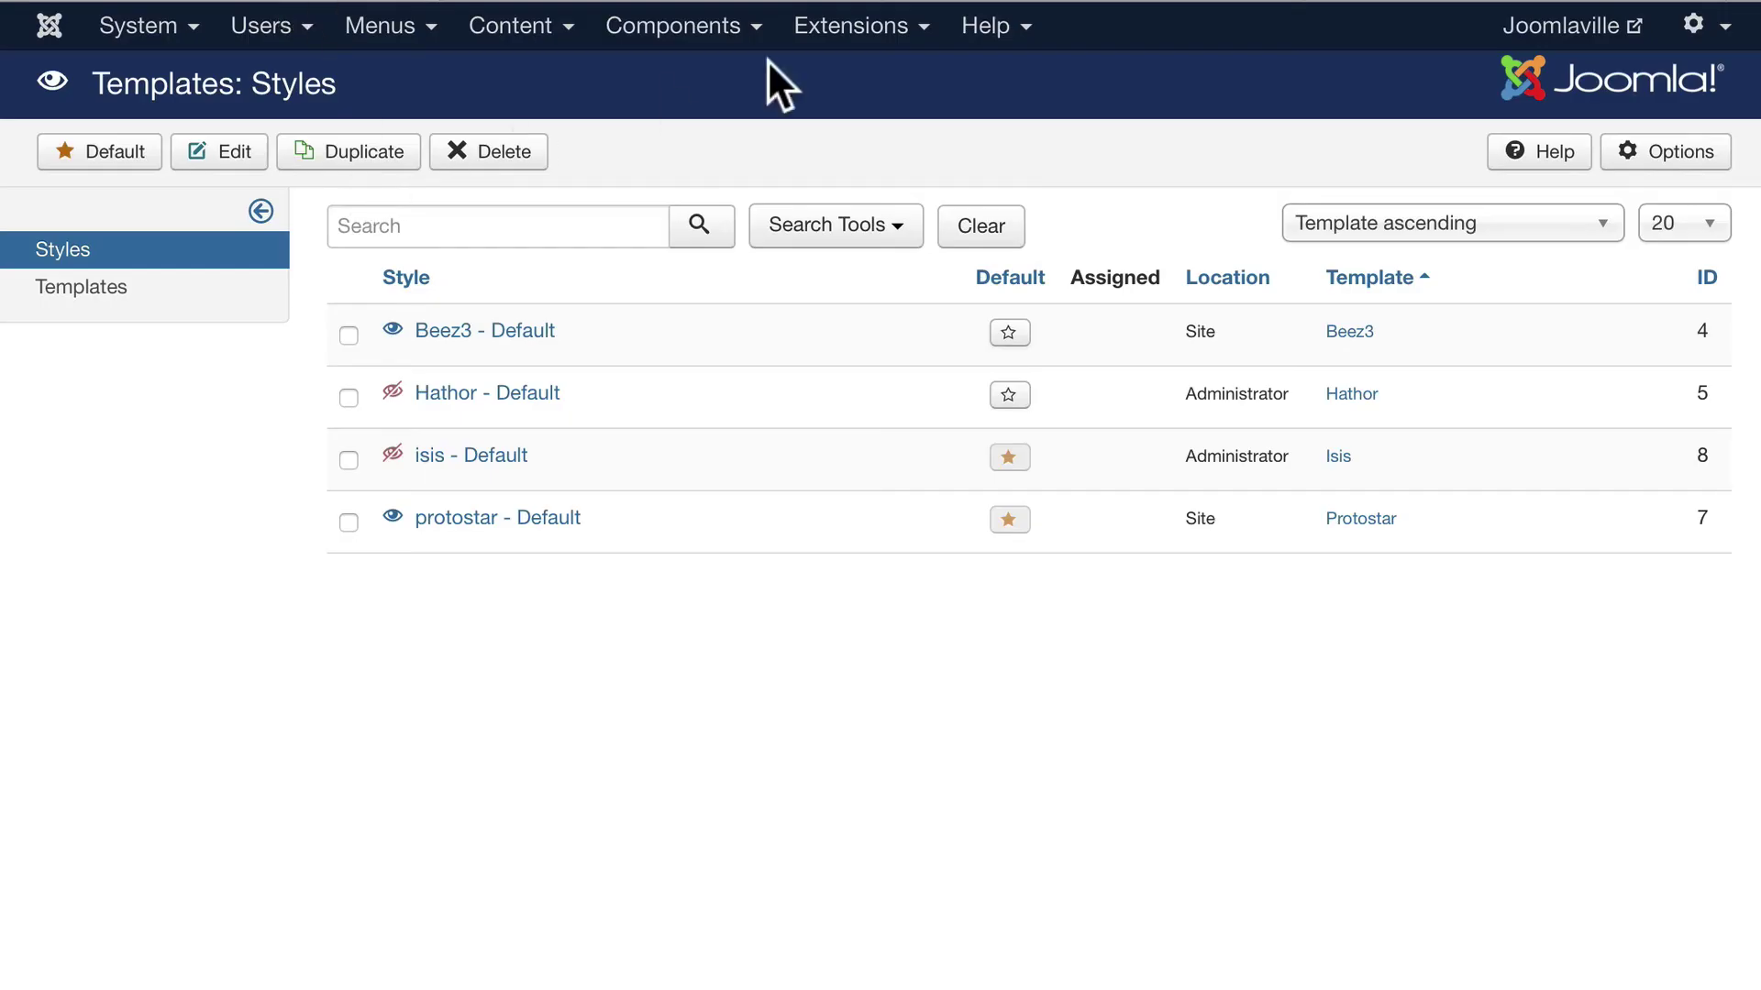
- Change the Breadcrumbs module's position from position-2 to Top centre [position-3]
{"action": "left_click", "coordinate": [857, 25]}
{"action": "left_click", "coordinate": [859, 152]}
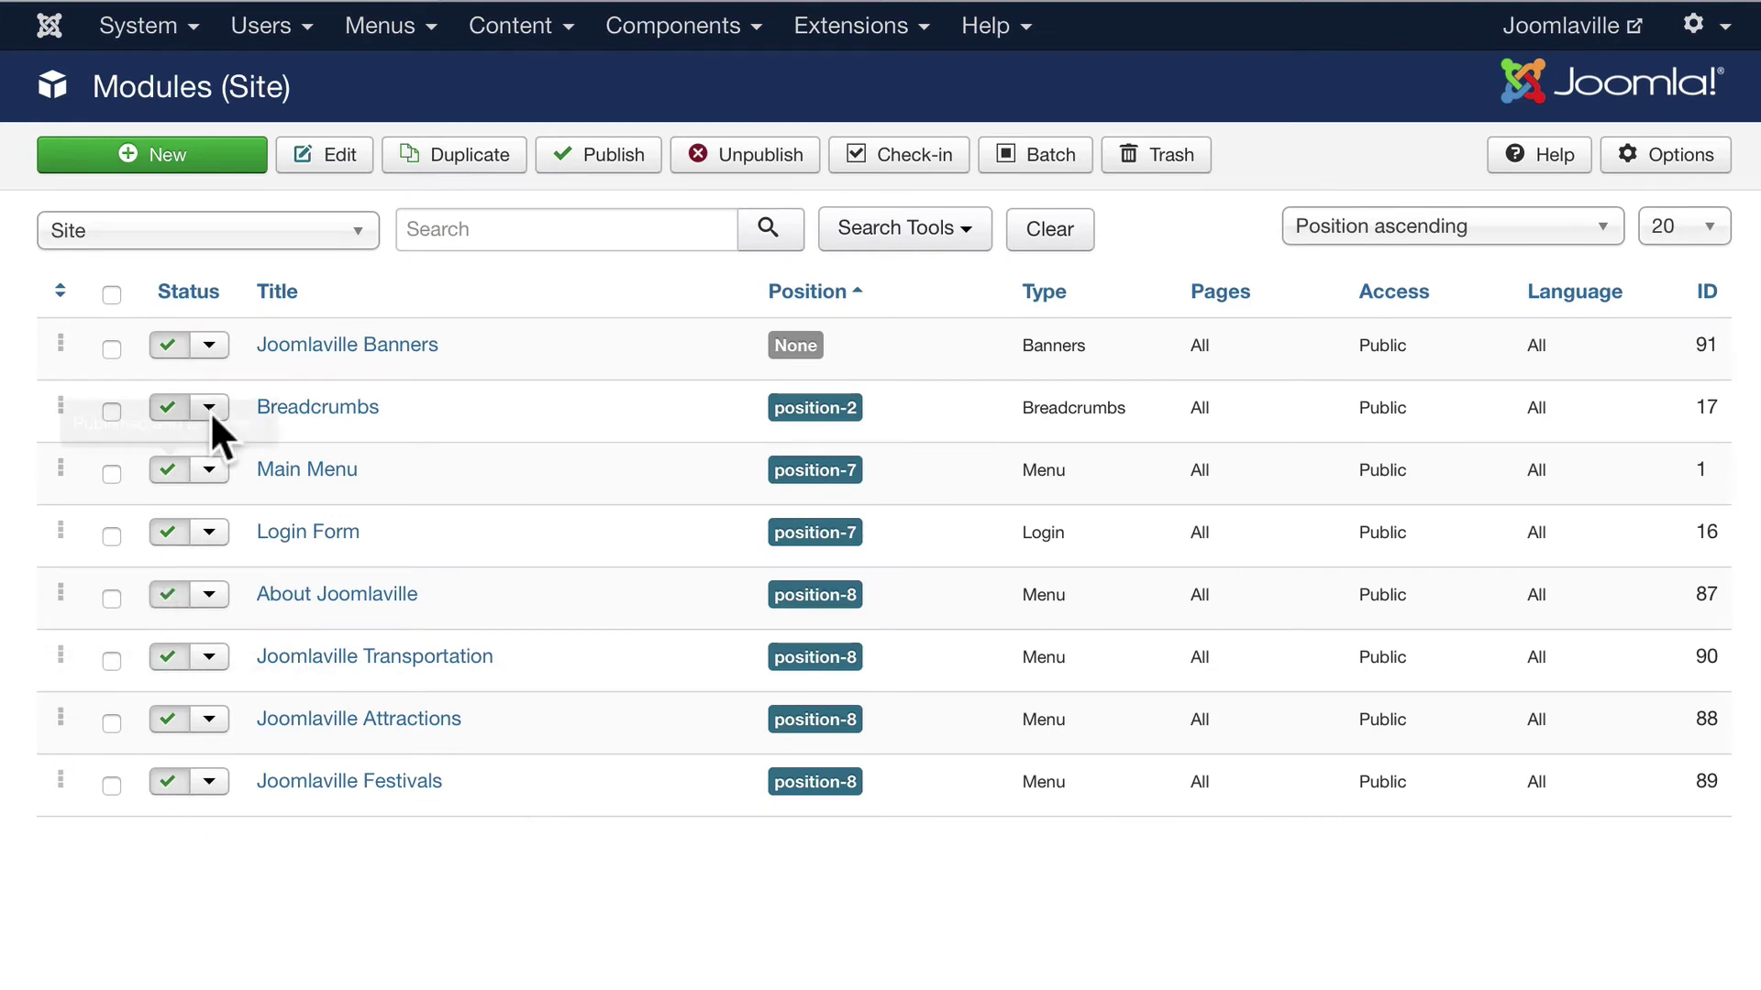
{"action": "left_click", "coordinate": [339, 408]}
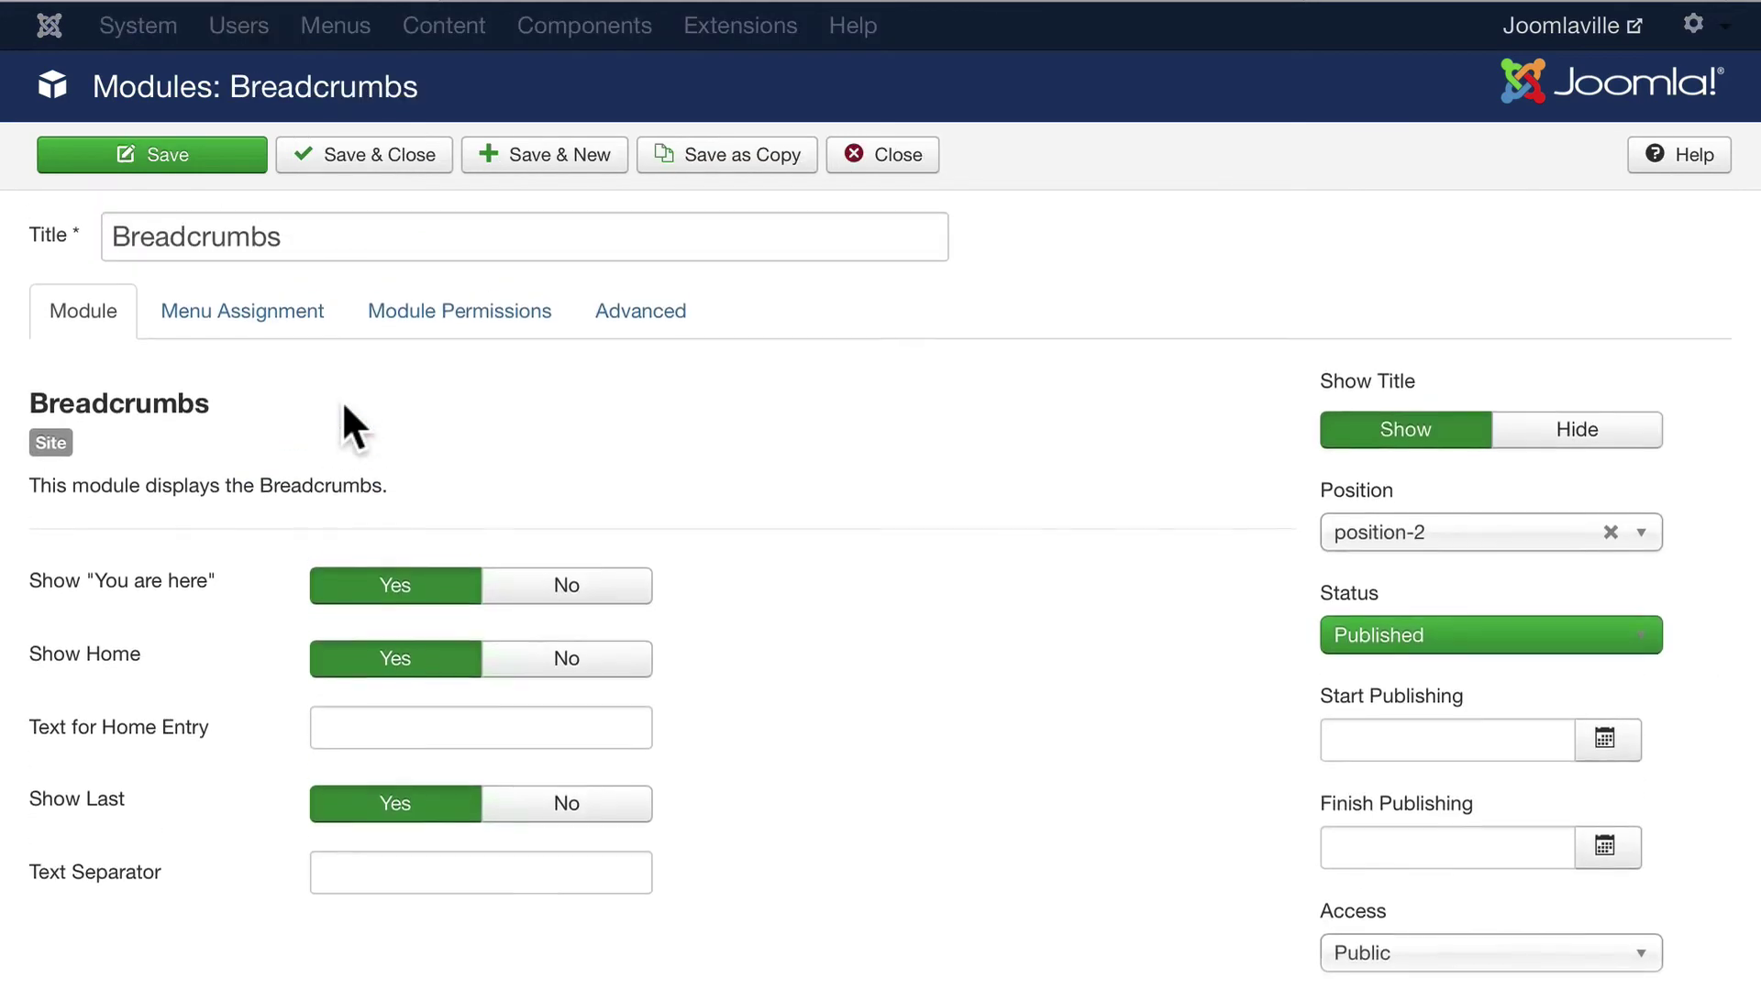
{"action": "left_click", "coordinate": [1541, 546]}
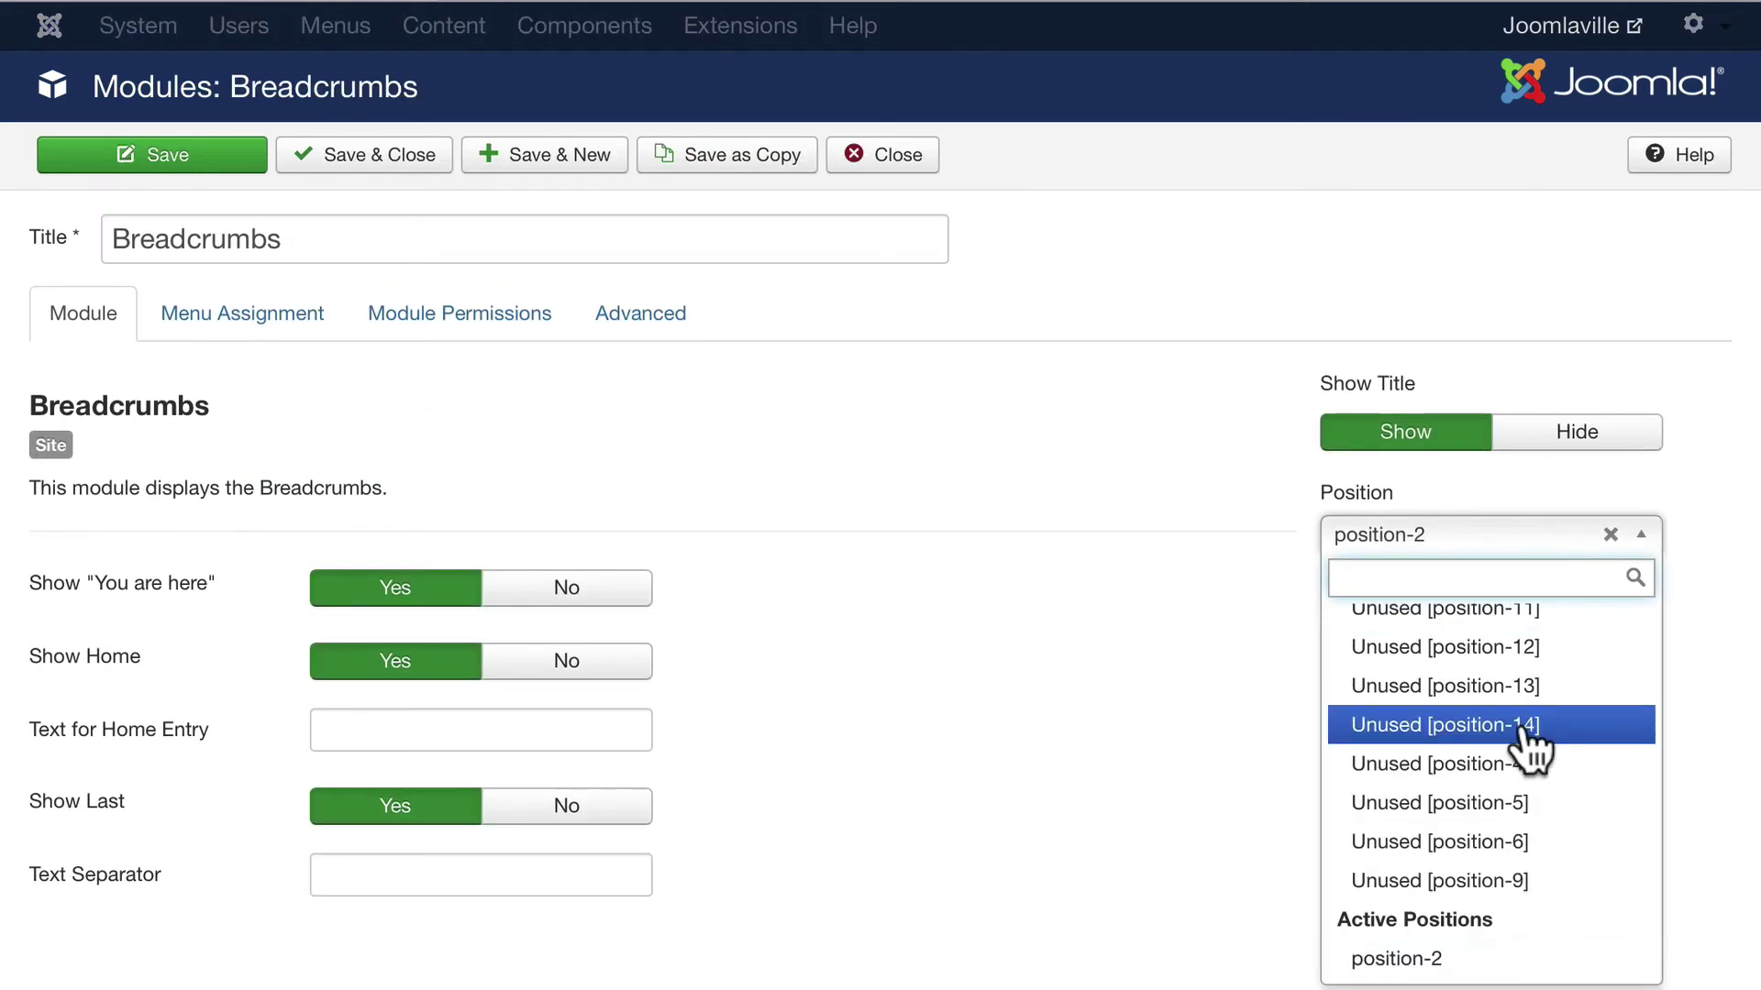
{"action": "scroll", "coordinate": [1396, 922], "scroll_direction": "up", "scroll_amount": 4}
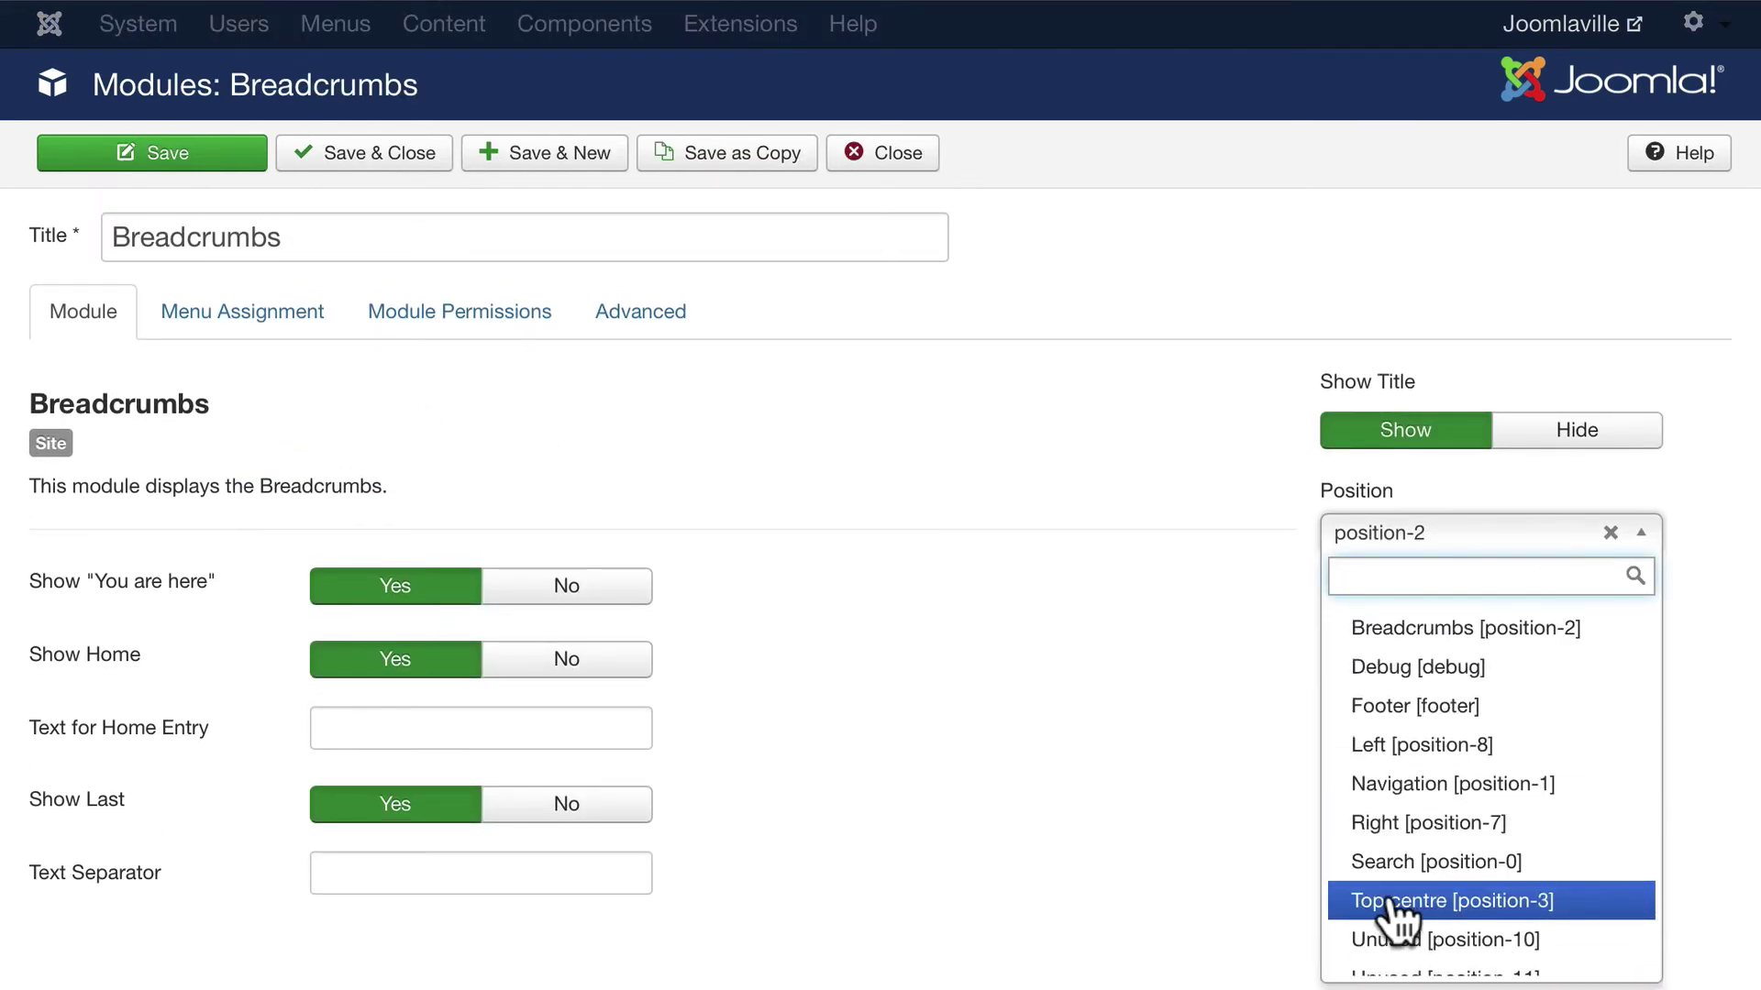
{"action": "left_click", "coordinate": [1396, 902]}
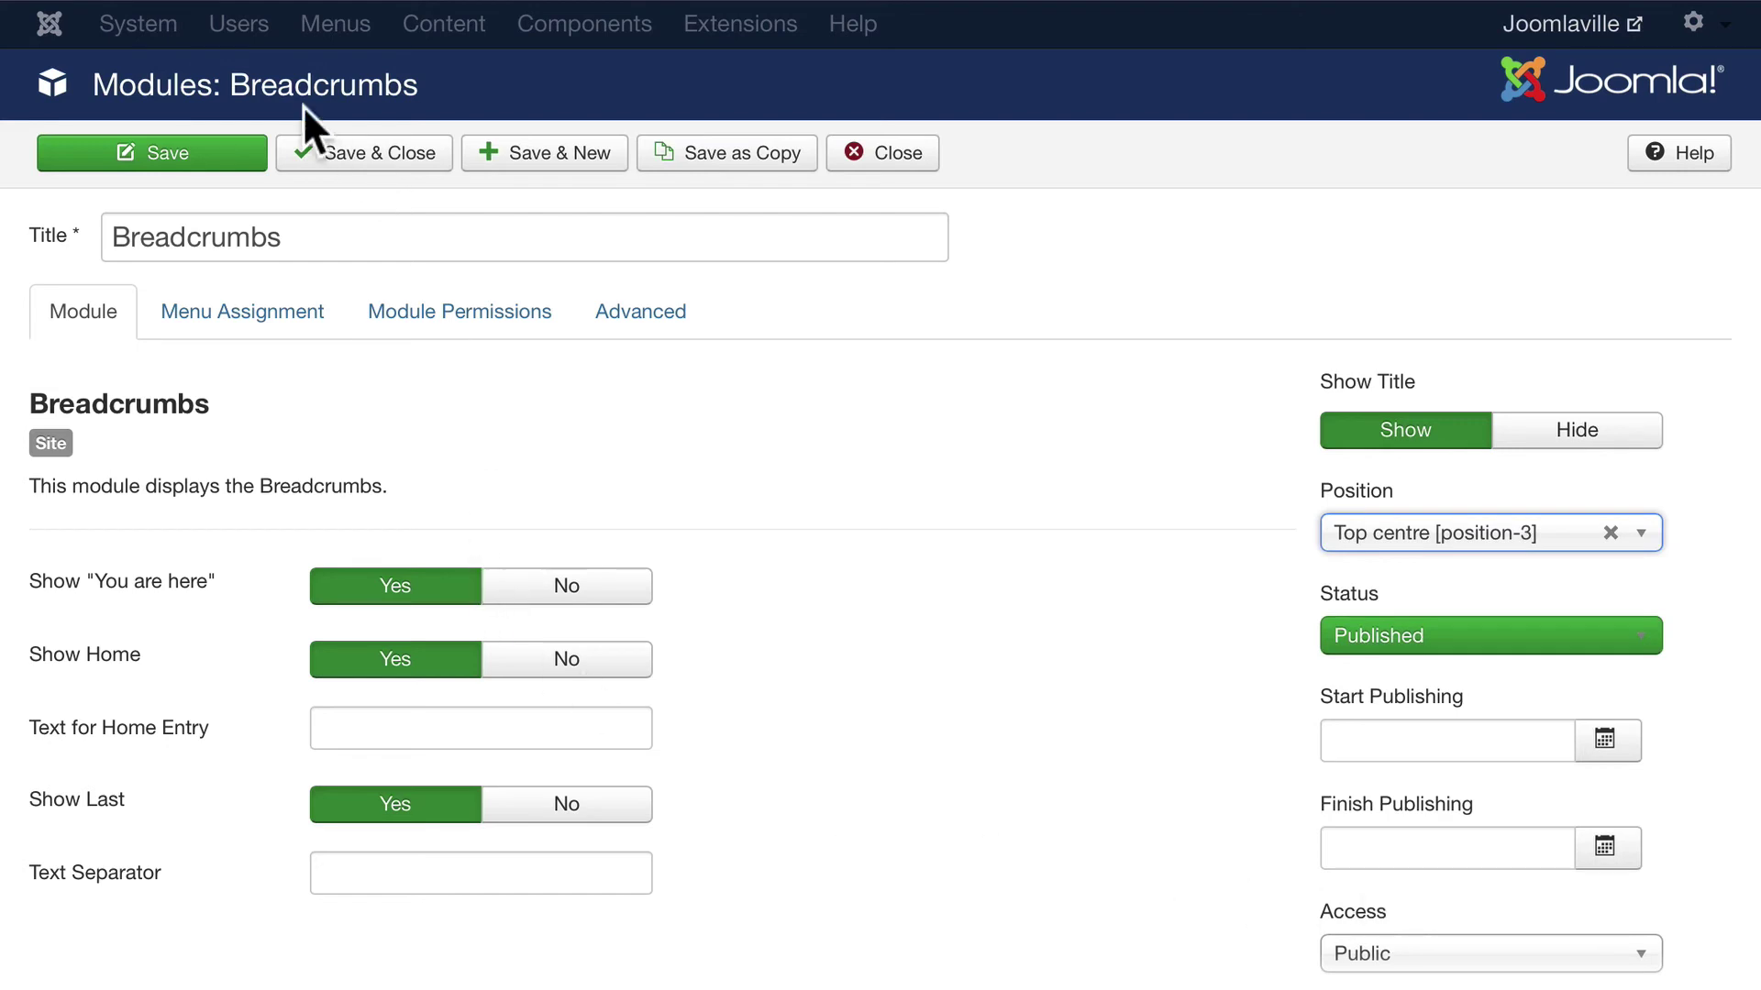
- Save Breadcrumbs, then assign the Joomlaville Banners module to the Banner position and save it
{"action": "left_click", "coordinate": [348, 154]}
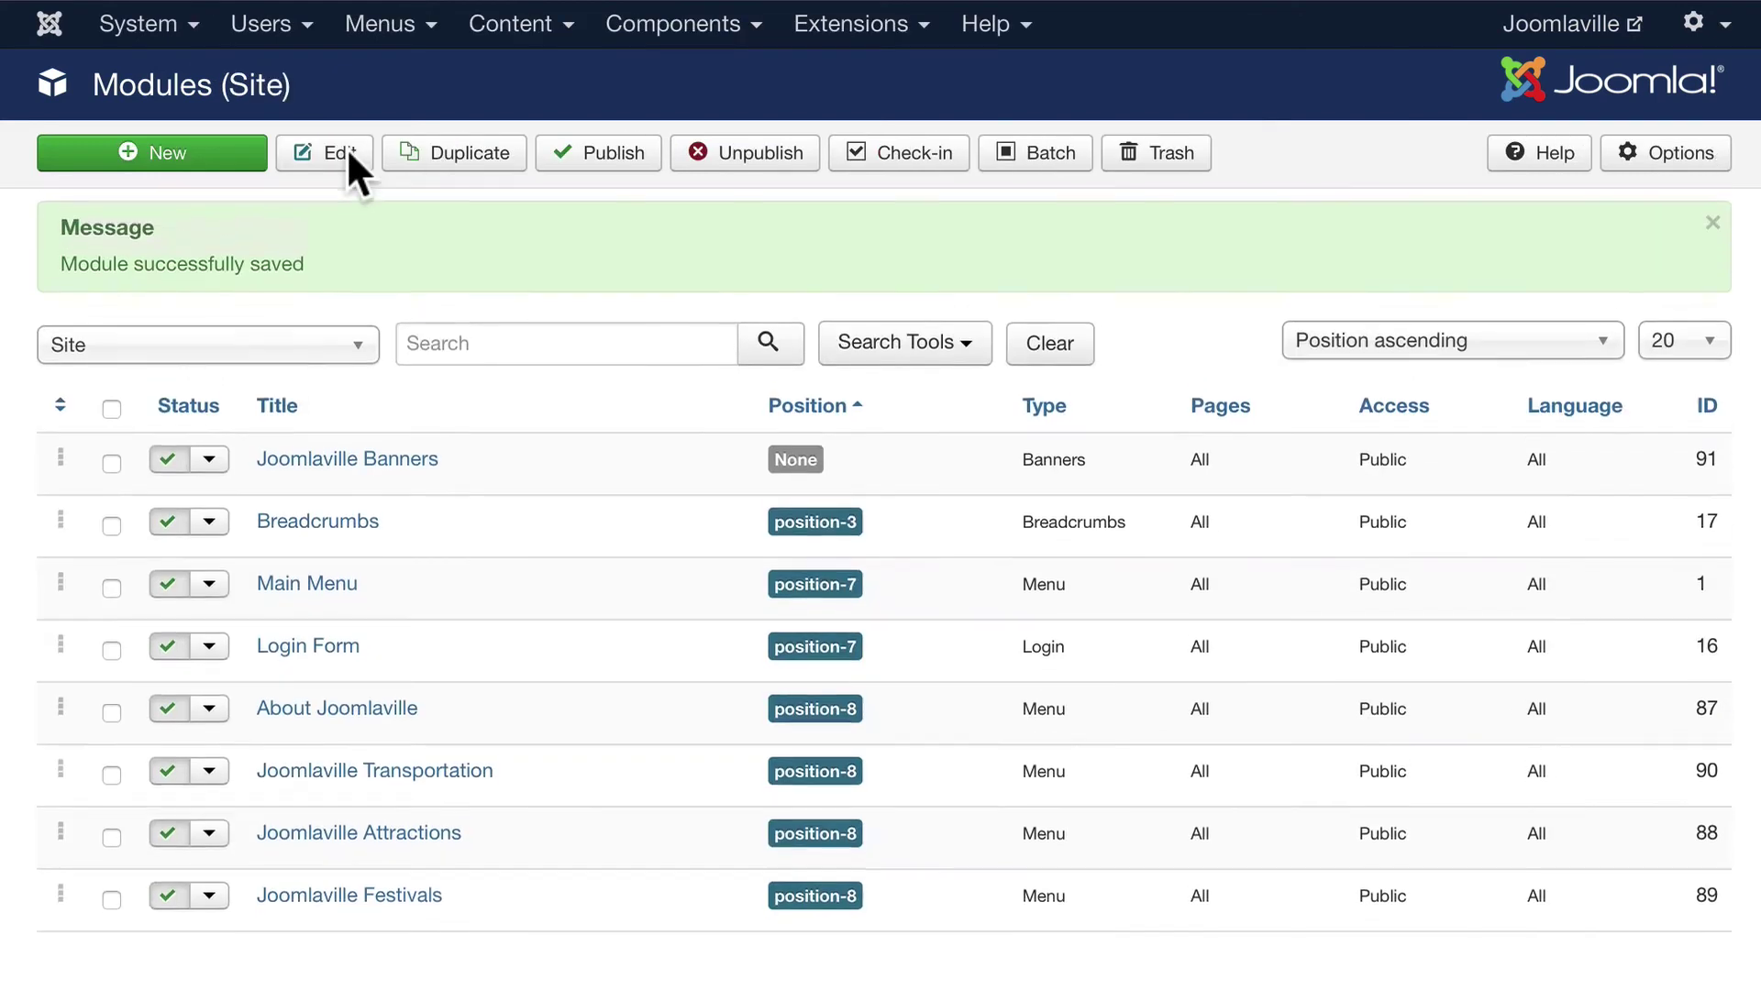
{"action": "left_click", "coordinate": [326, 461]}
{"action": "left_click", "coordinate": [1548, 543]}
{"action": "scroll", "coordinate": [1550, 679], "scroll_direction": "down", "scroll_amount": 10}
{"action": "scroll", "coordinate": [1552, 688], "scroll_direction": "up", "scroll_amount": 4}
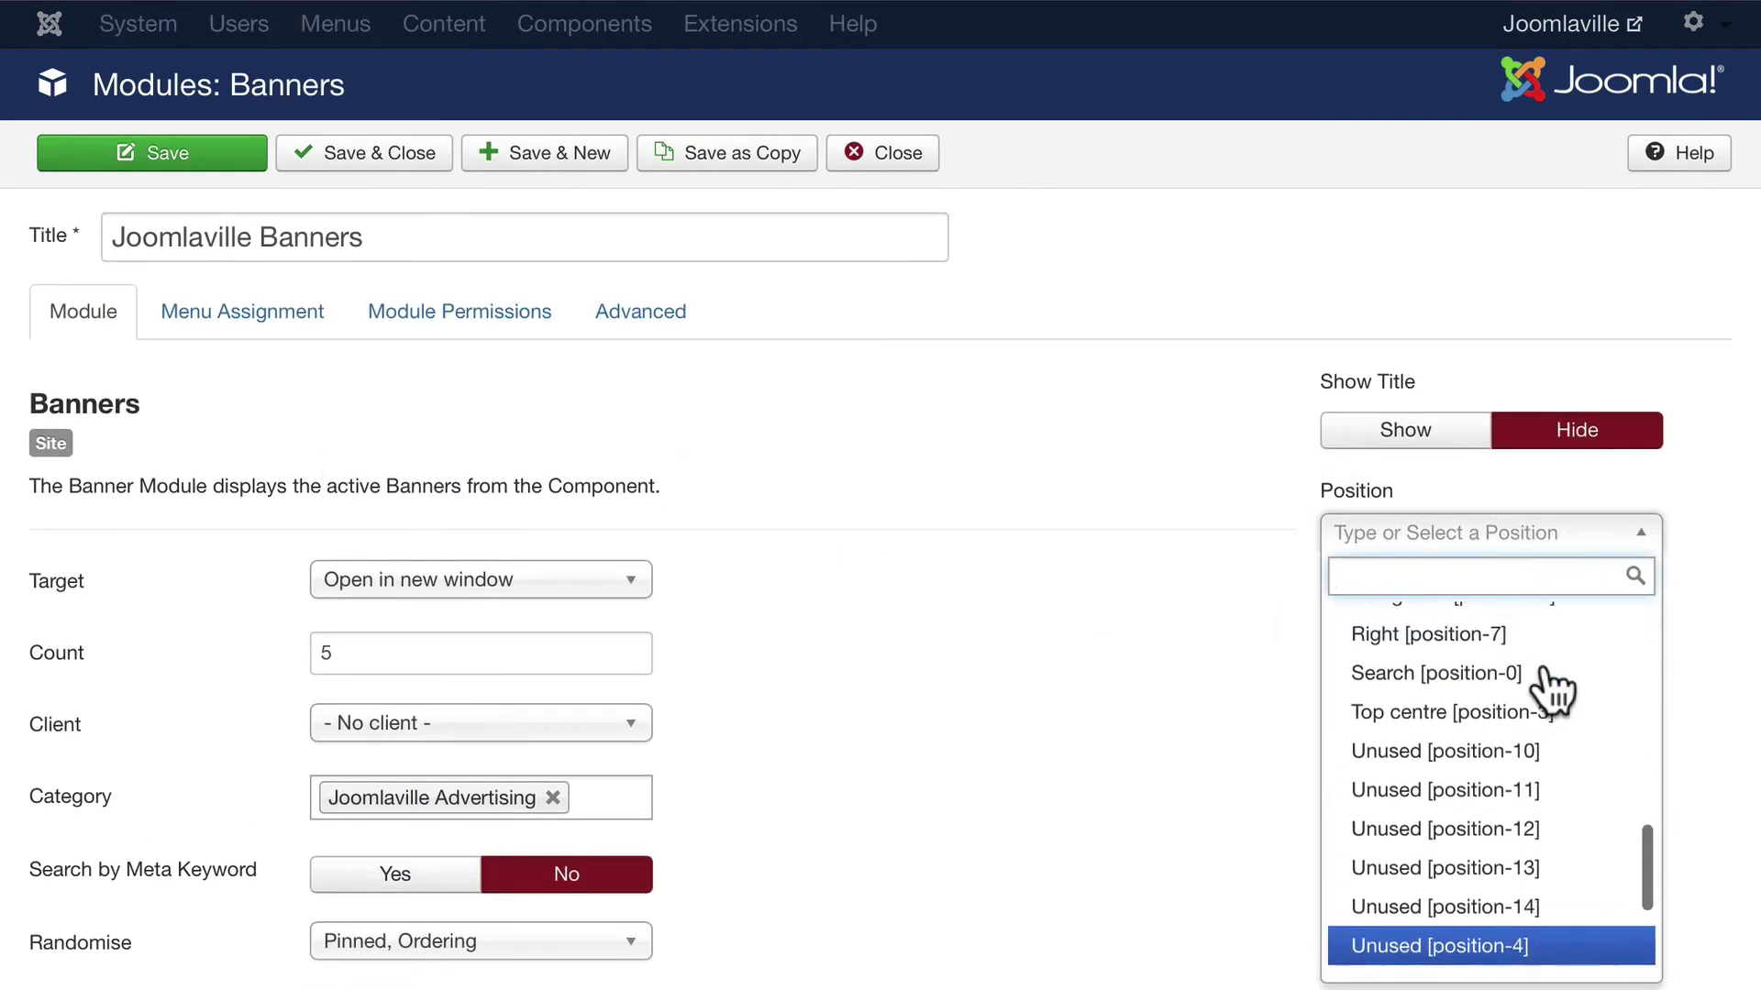
{"action": "scroll", "coordinate": [1440, 770], "scroll_direction": "up", "scroll_amount": 5}
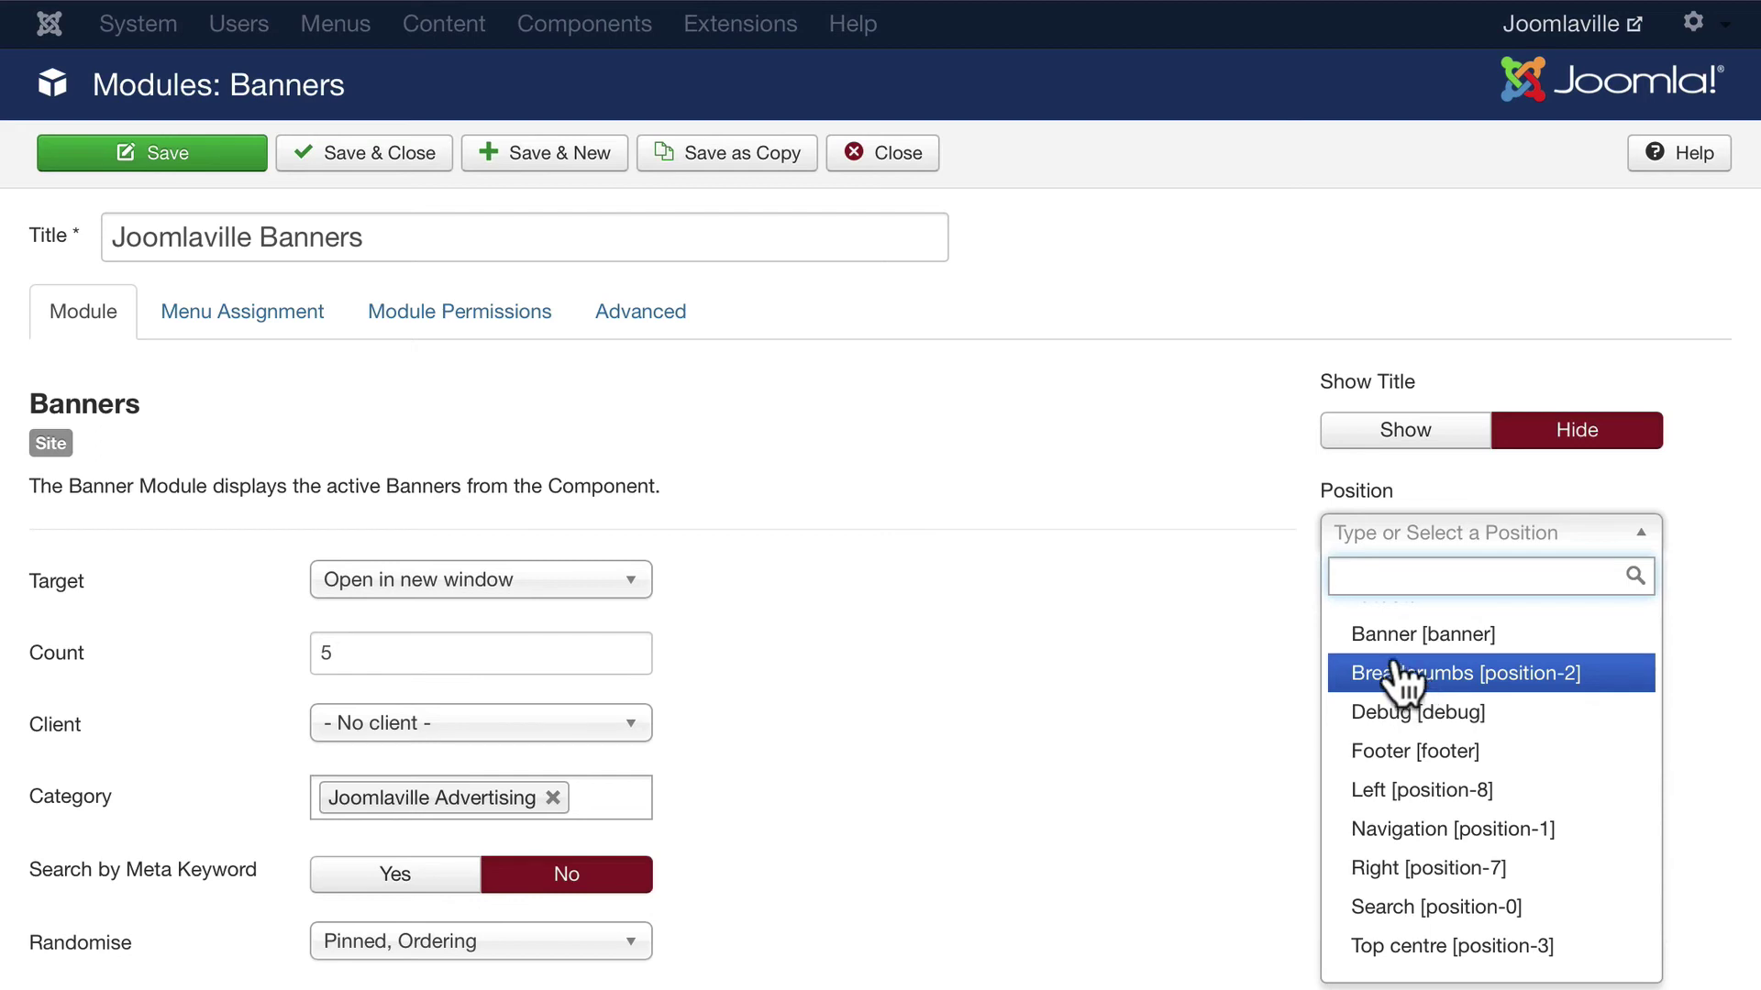
{"action": "left_click", "coordinate": [1403, 638]}
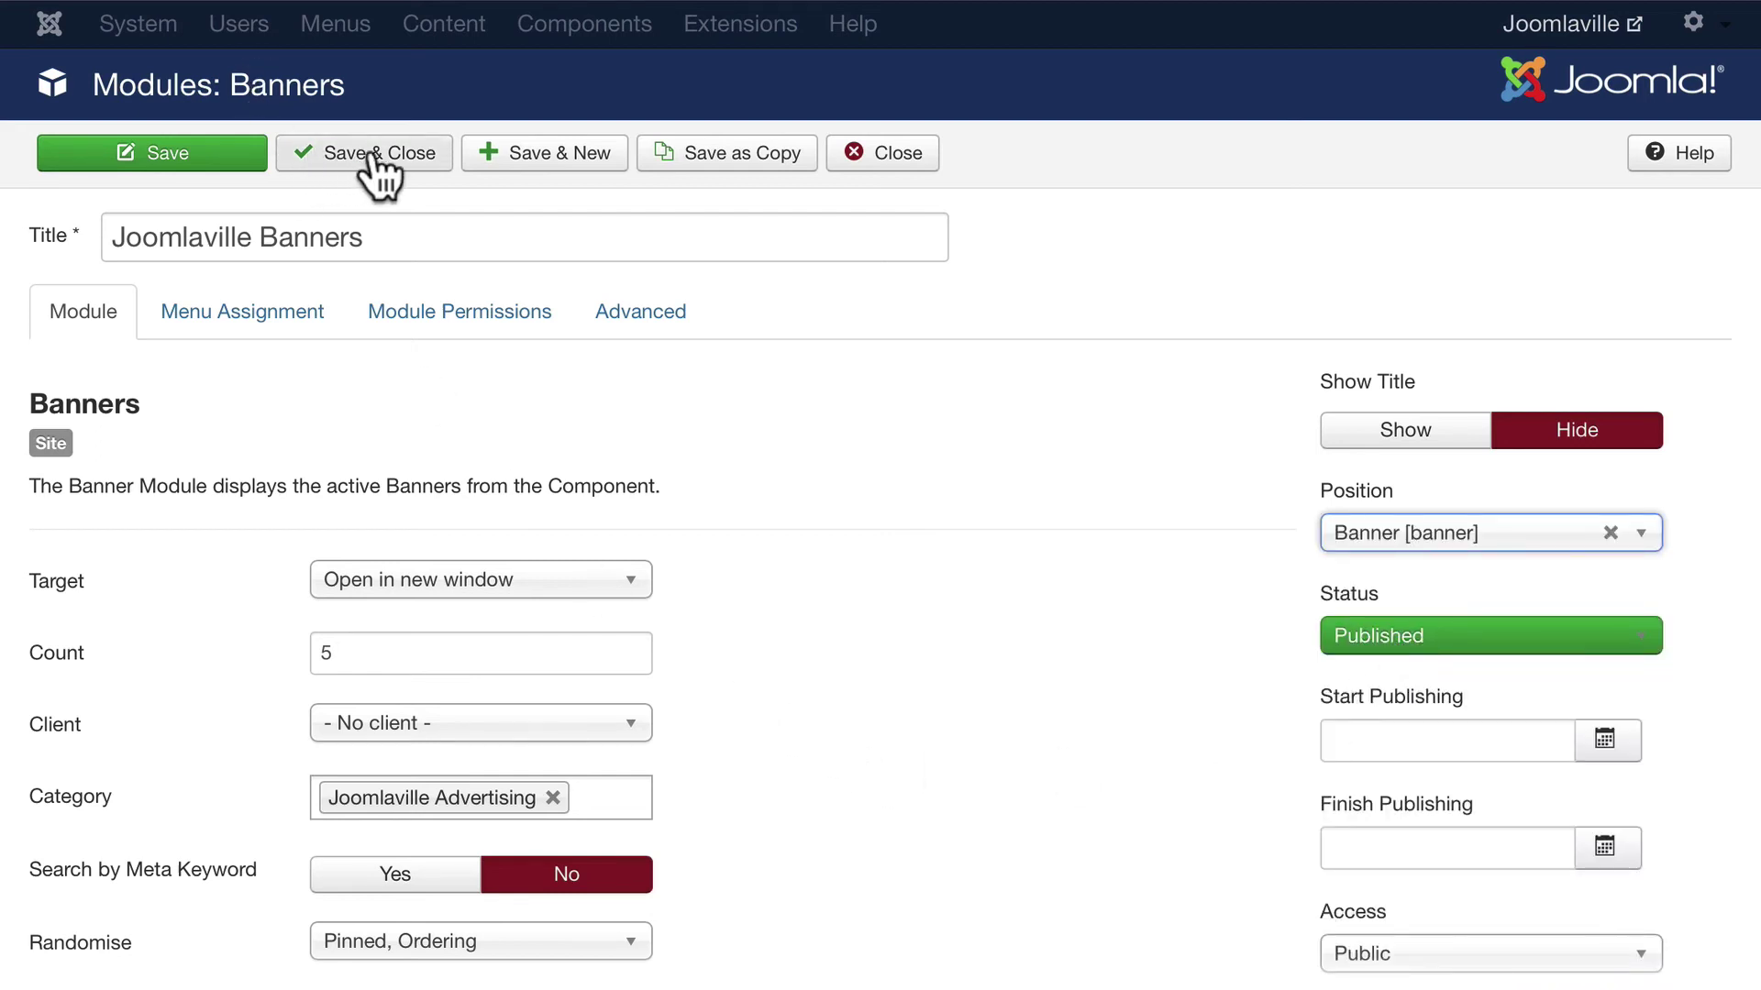
{"action": "left_click", "coordinate": [75, 171]}
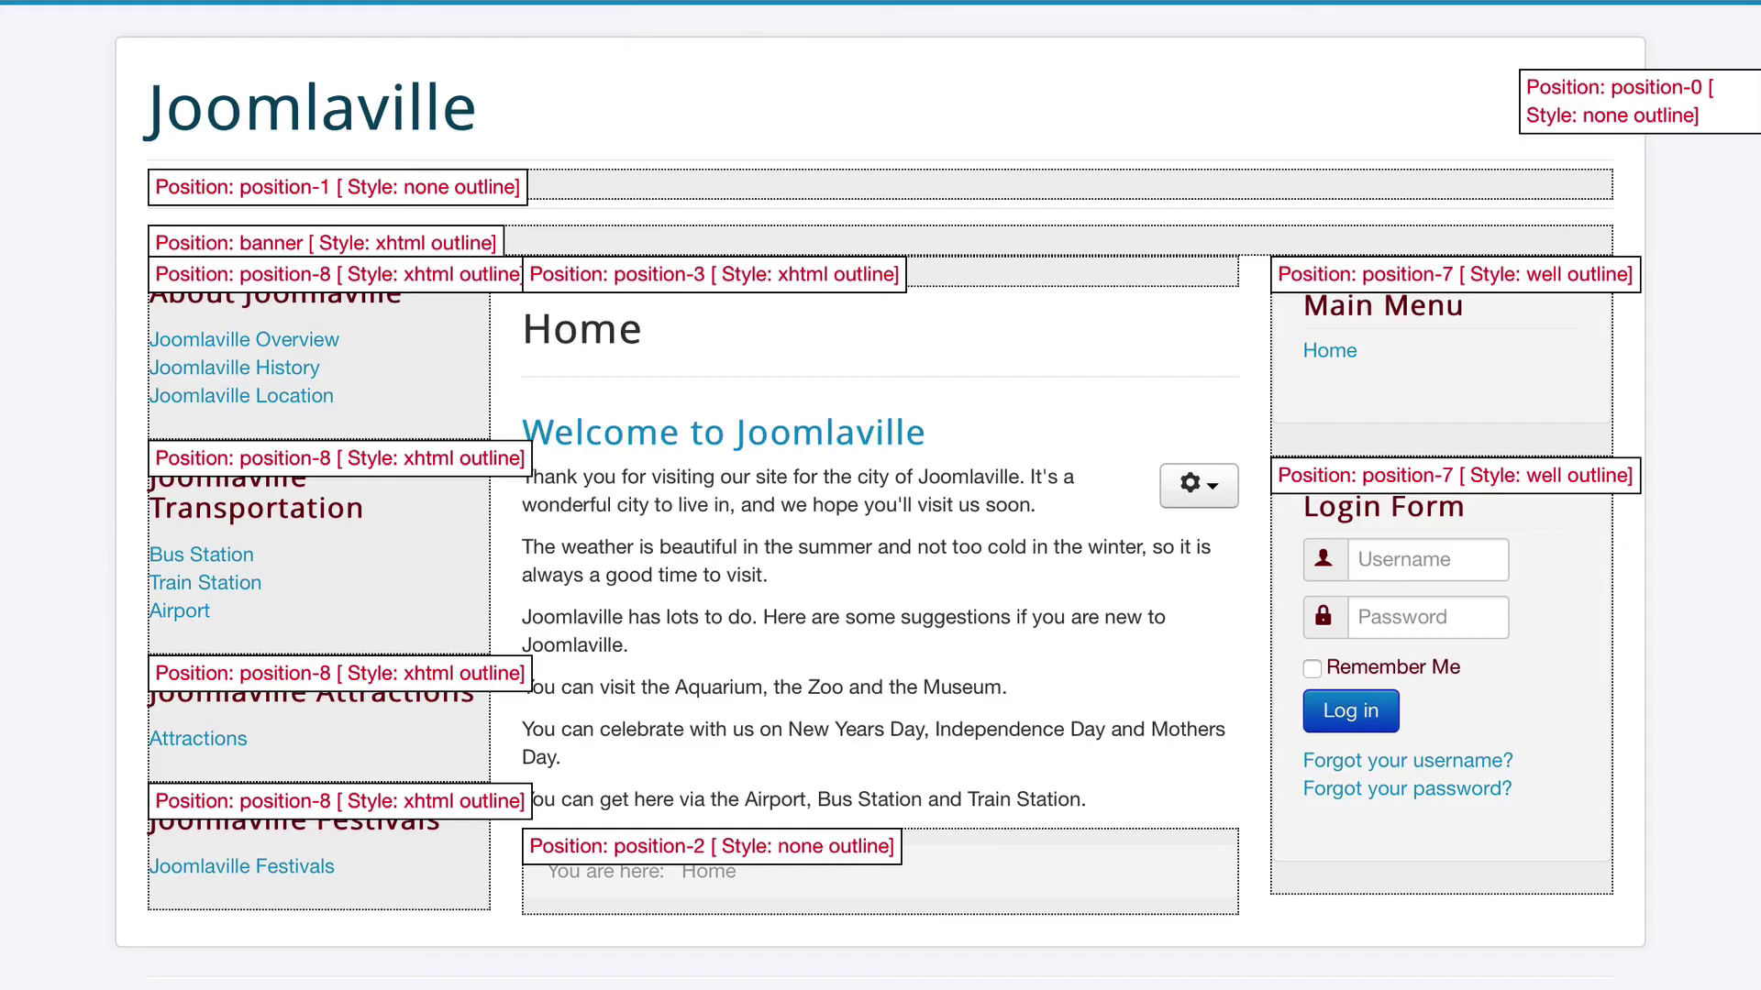
{"action": "key", "text": "super+l"}
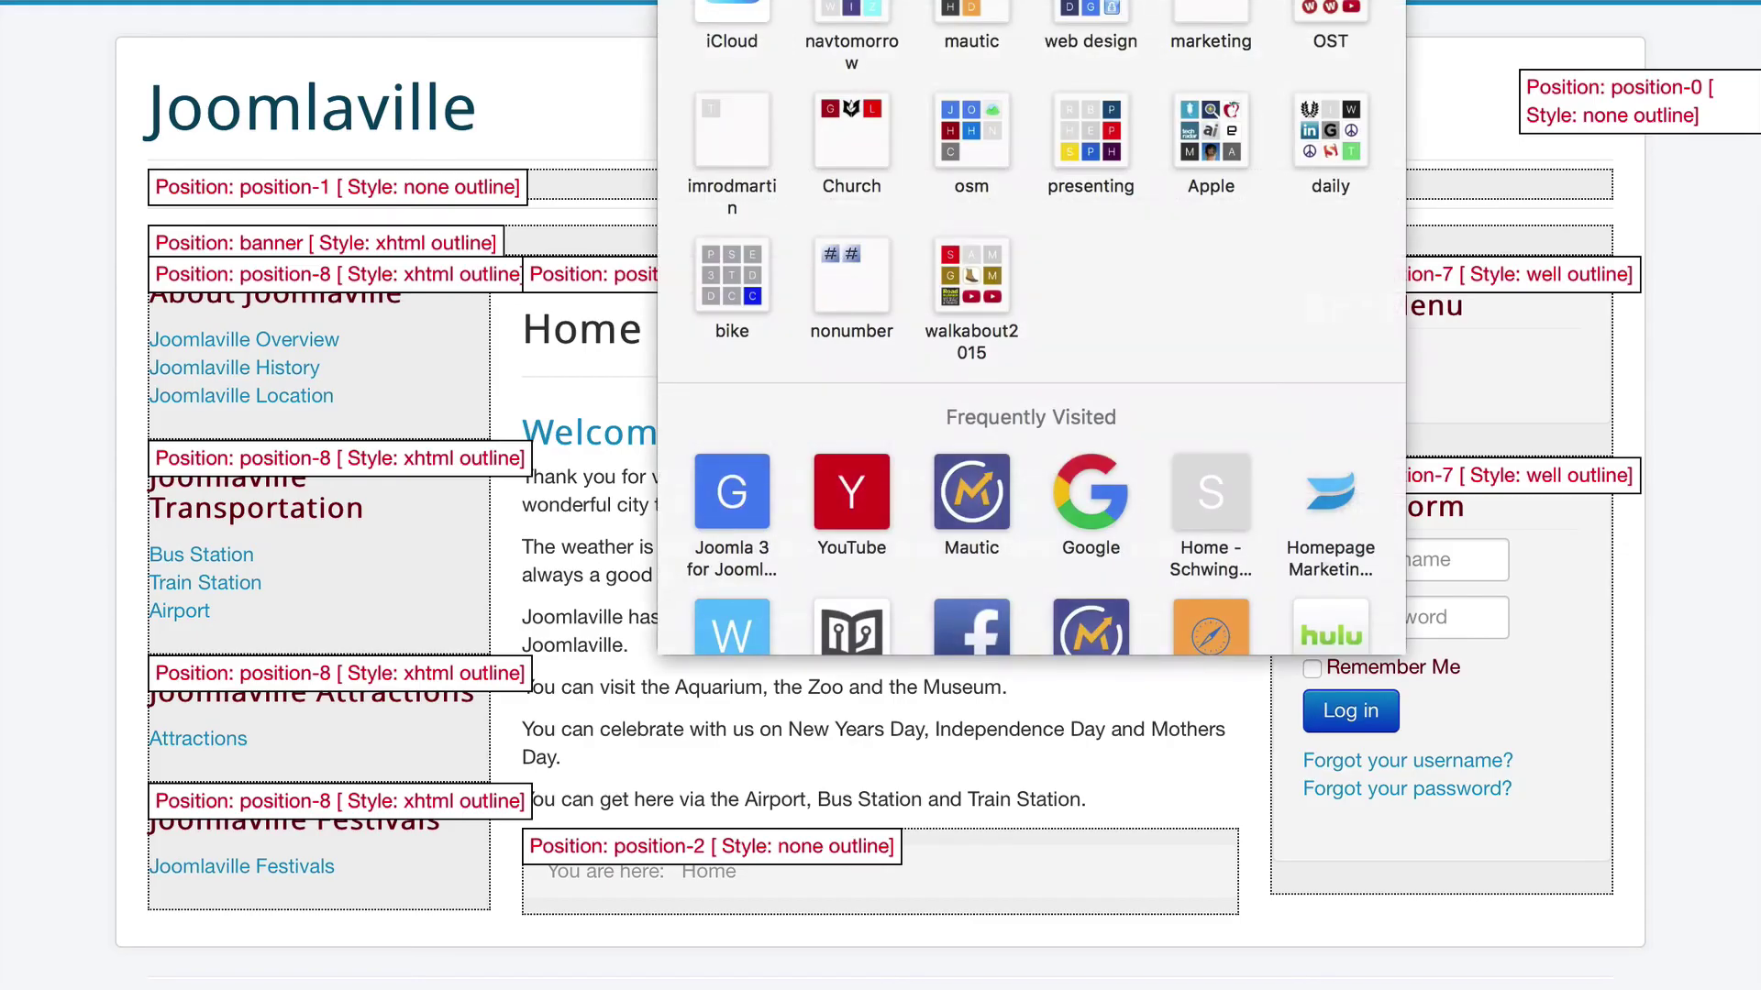
{"action": "key", "text": "BackSpace"}
{"action": "key", "text": "Return"}
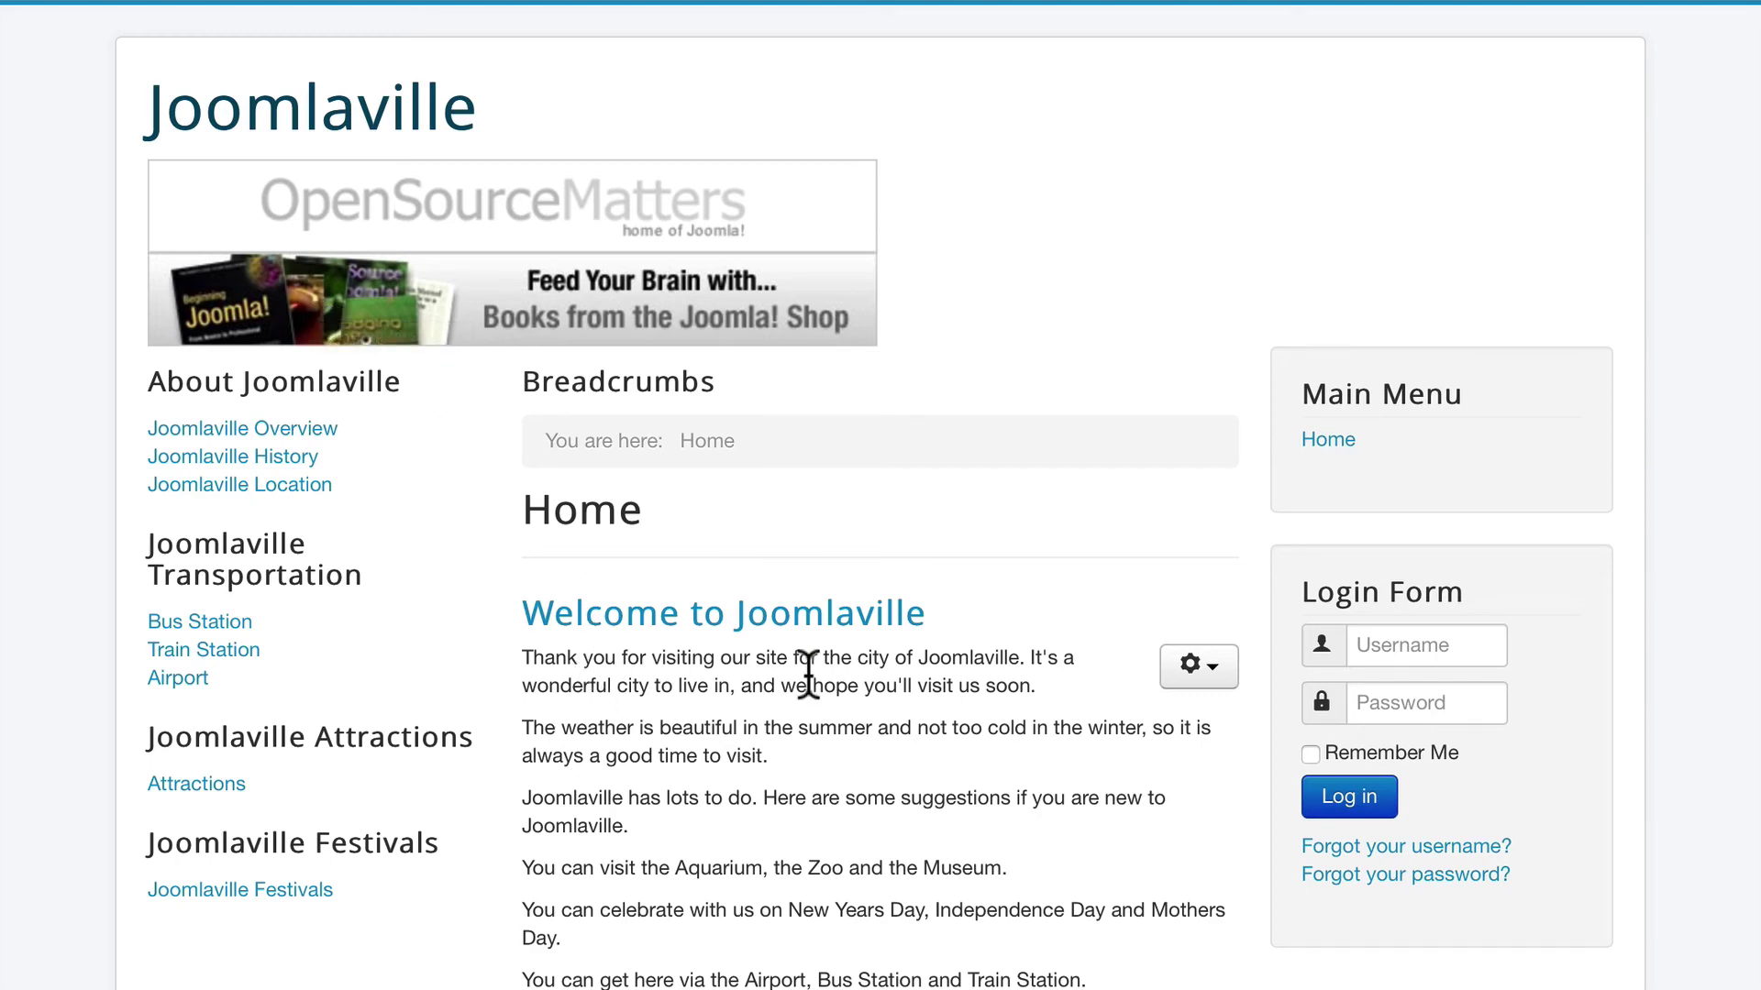
{"action": "scroll", "coordinate": [807, 674], "scroll_direction": "down", "scroll_amount": 3}
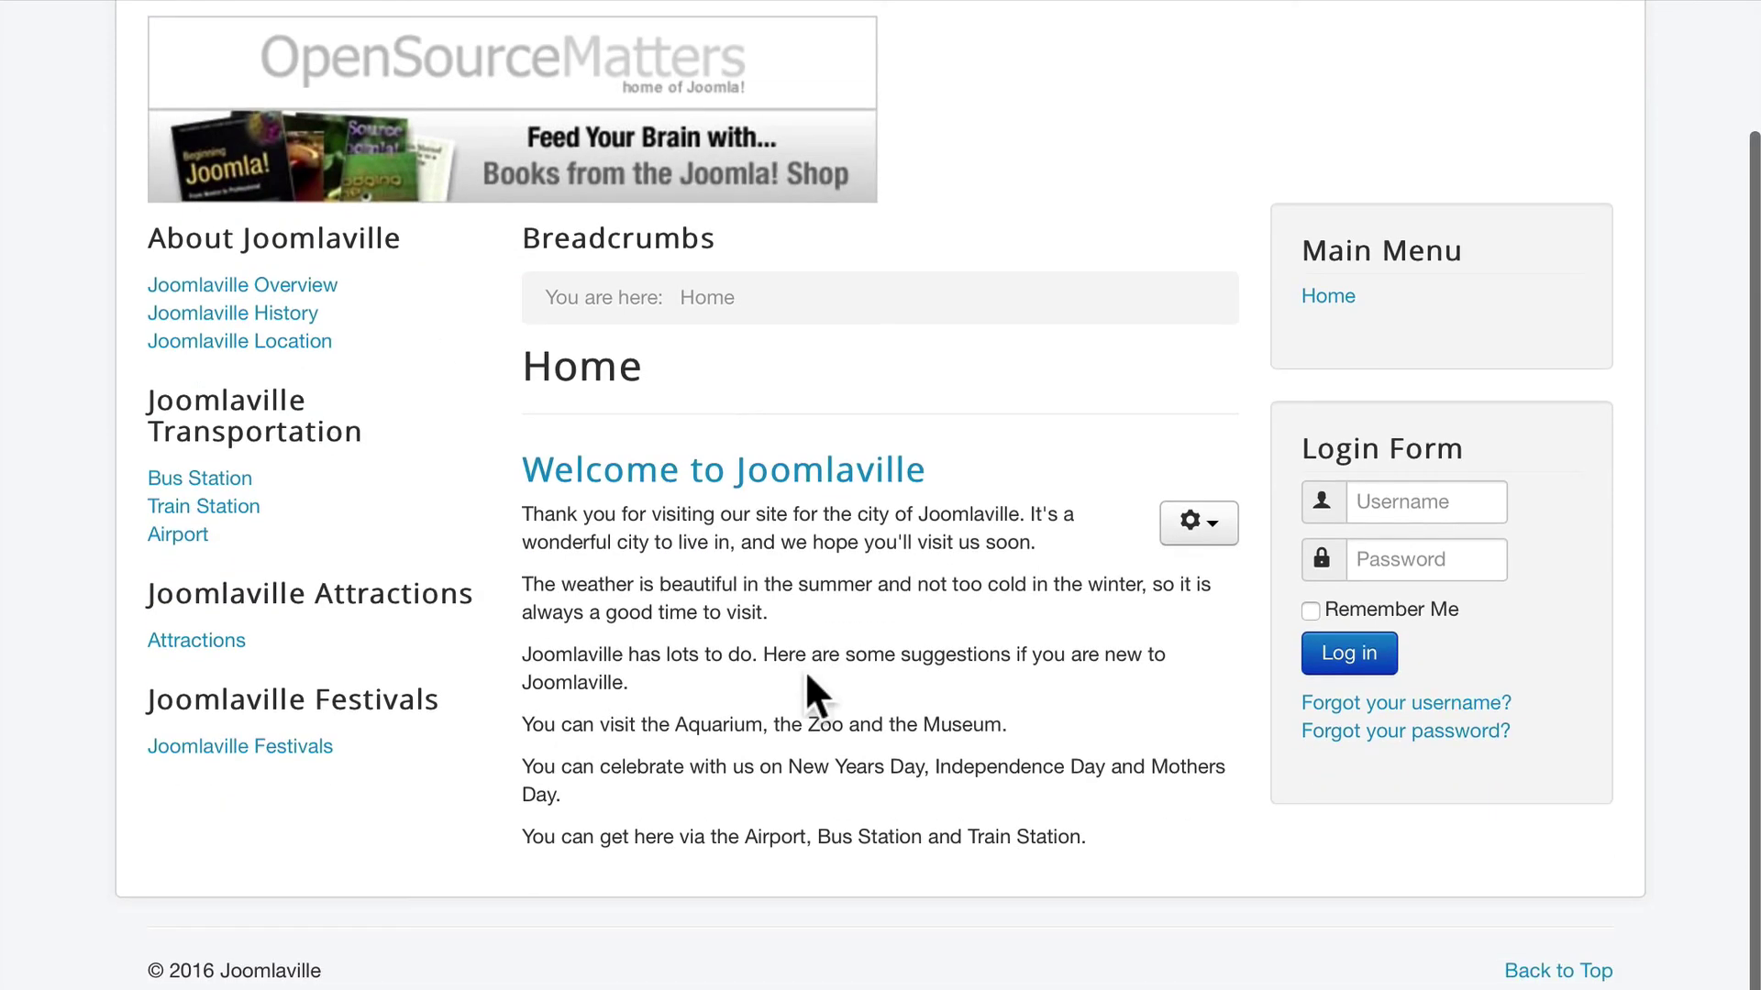
{"action": "scroll", "coordinate": [806, 675], "scroll_direction": "up", "scroll_amount": 1}
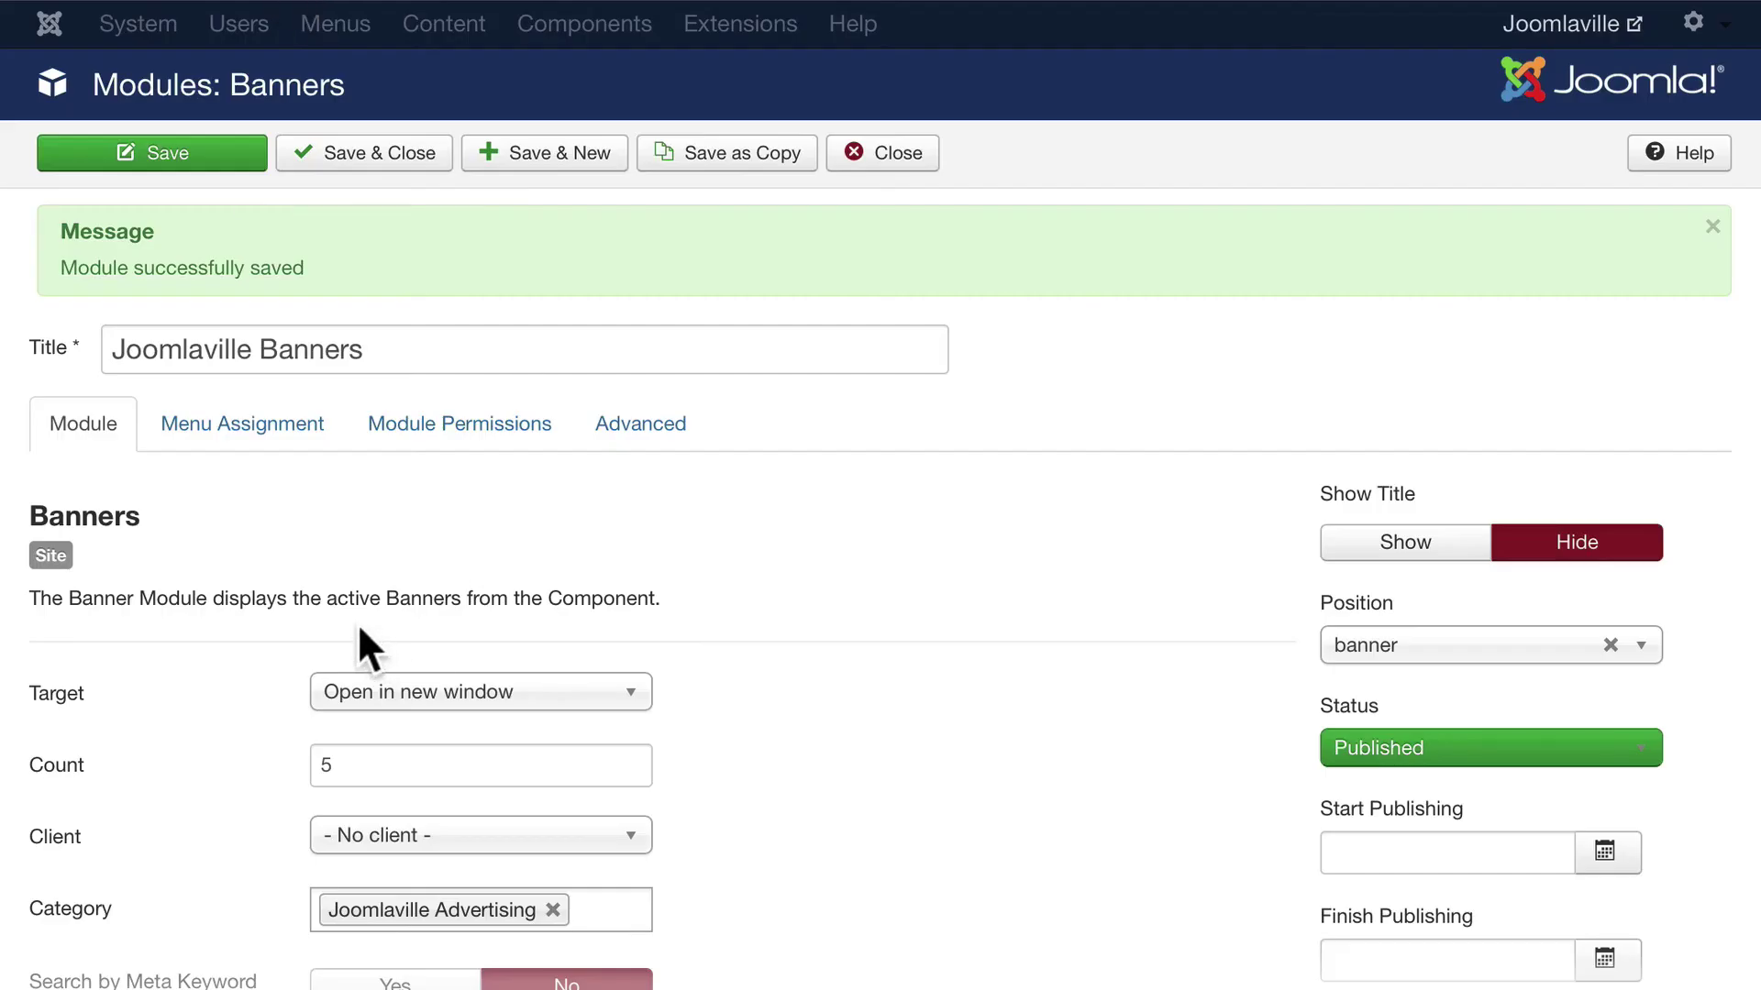
- Move the Joomlaville Banners module to Breadcrumbs [position-2] and save and close it
{"action": "left_click", "coordinate": [1574, 647]}
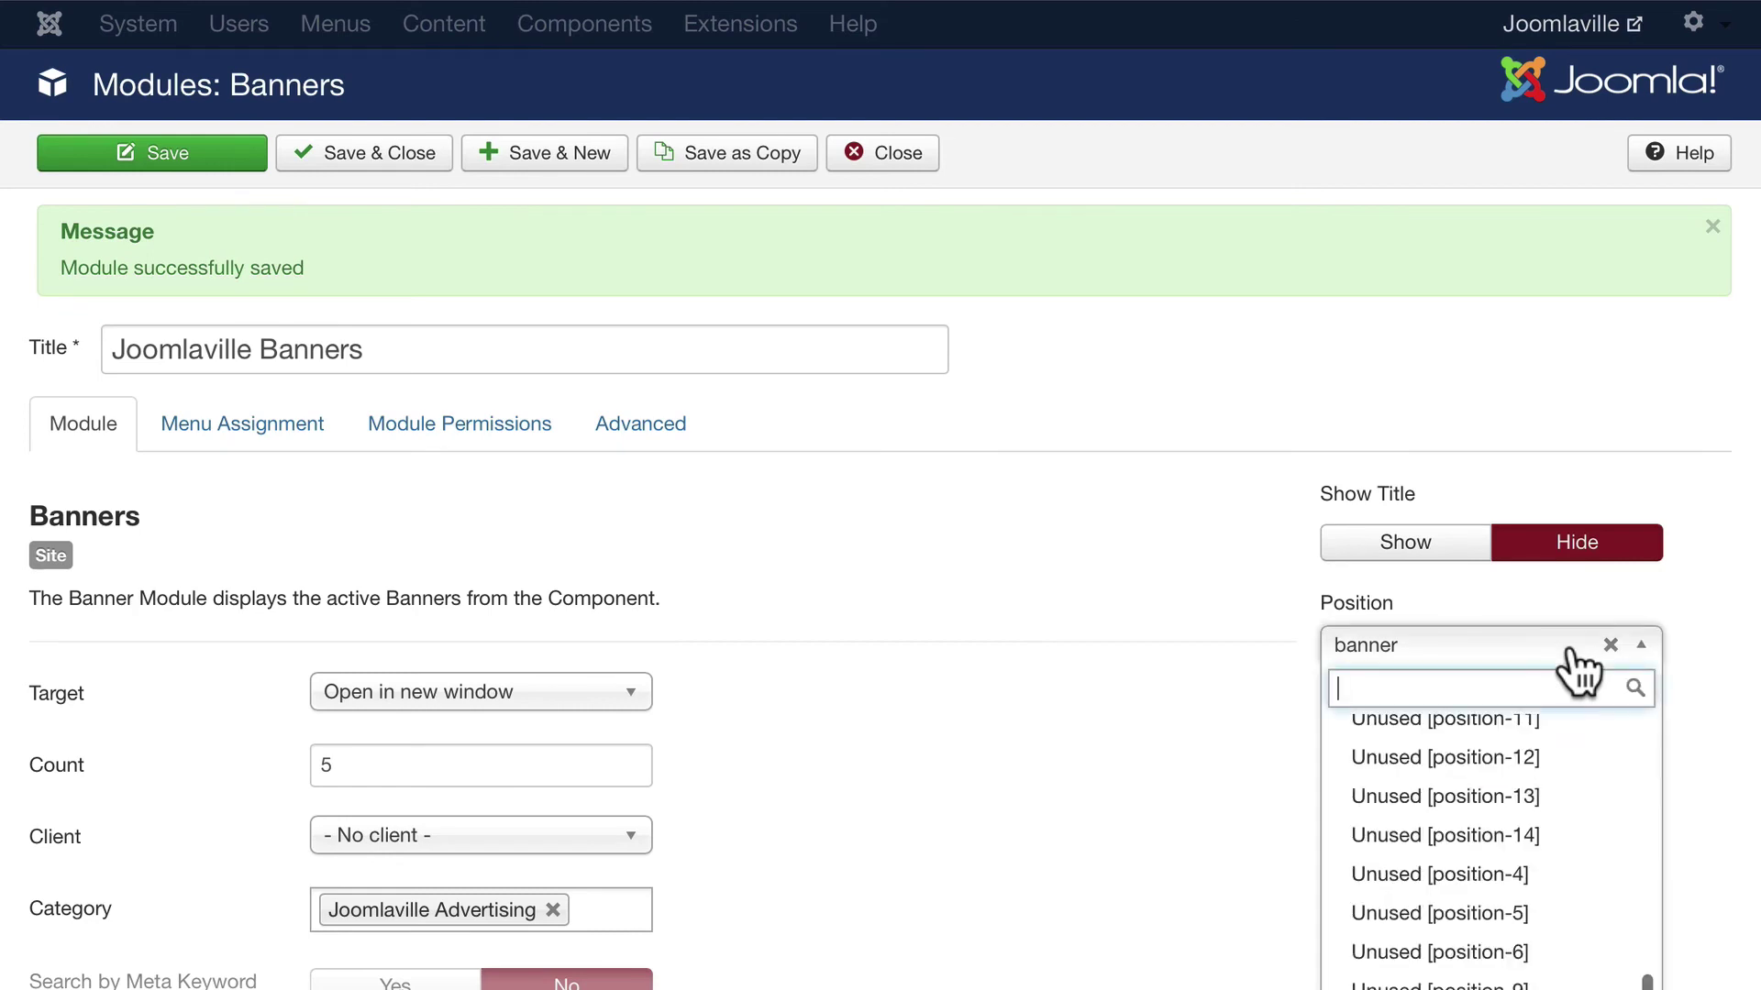
{"action": "scroll", "coordinate": [1486, 844], "scroll_direction": "down", "scroll_amount": 2}
{"action": "scroll", "coordinate": [1481, 857], "scroll_direction": "up", "scroll_amount": 5}
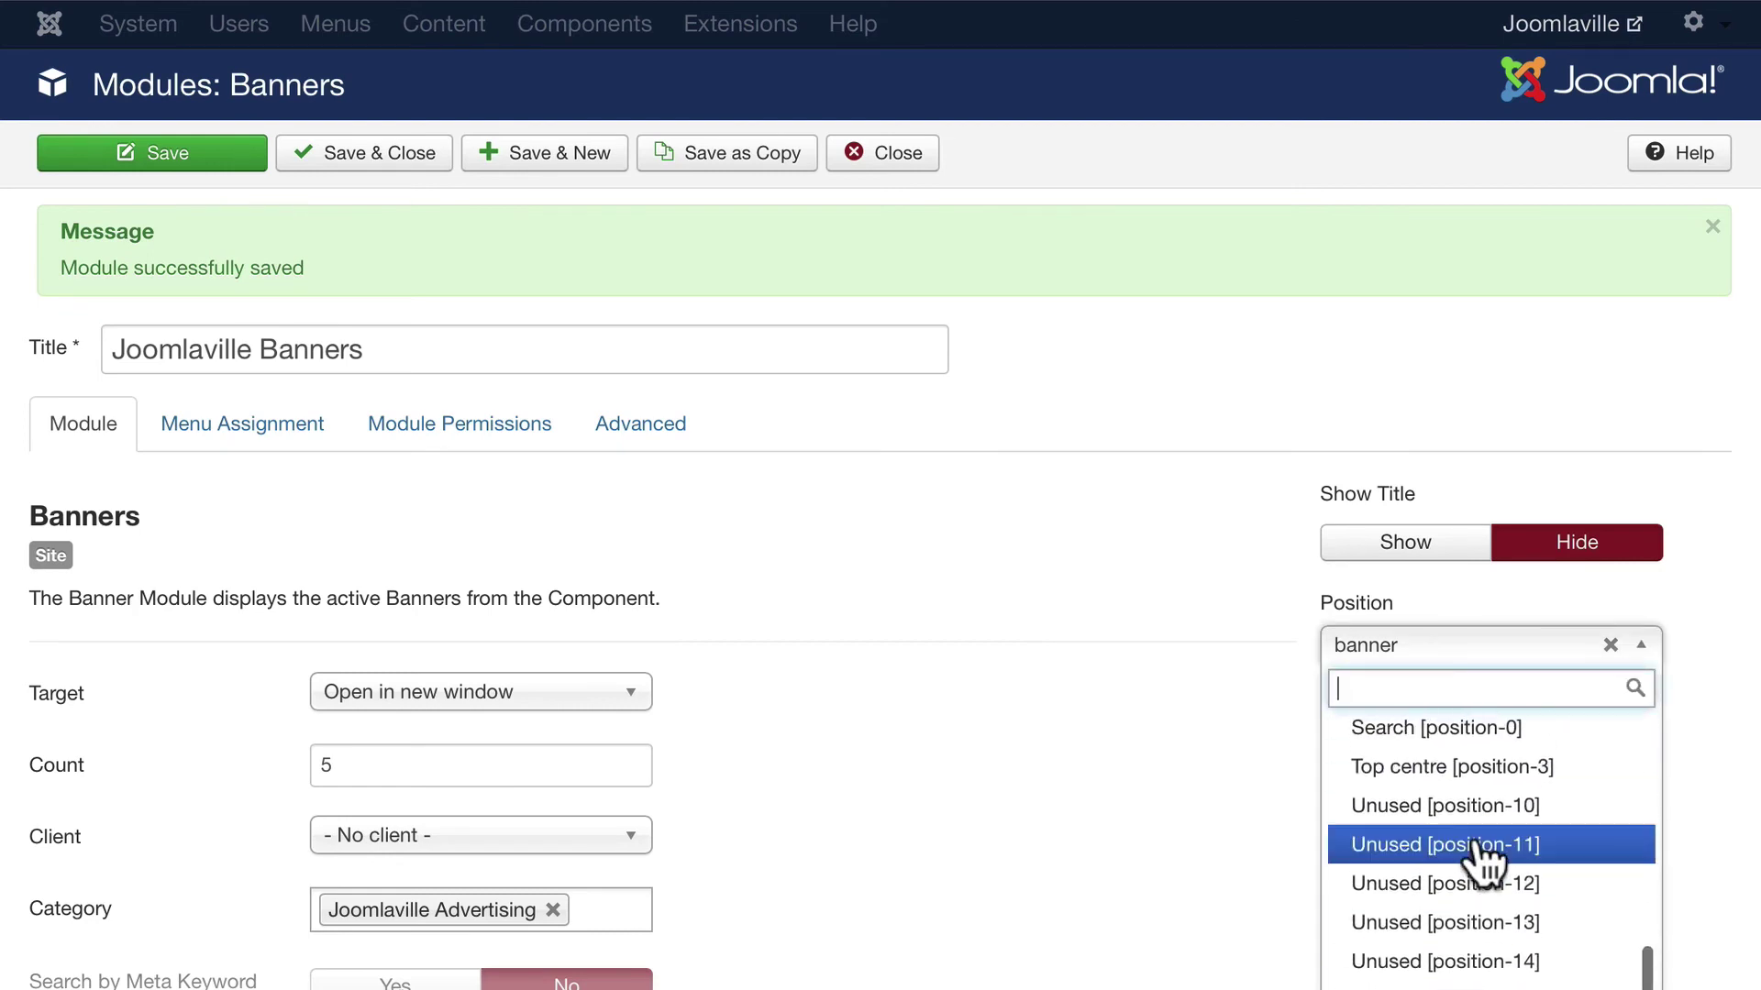
{"action": "scroll", "coordinate": [1478, 857], "scroll_direction": "down", "scroll_amount": 3}
{"action": "scroll", "coordinate": [1486, 849], "scroll_direction": "up", "scroll_amount": 1}
{"action": "left_click", "coordinate": [1417, 914]}
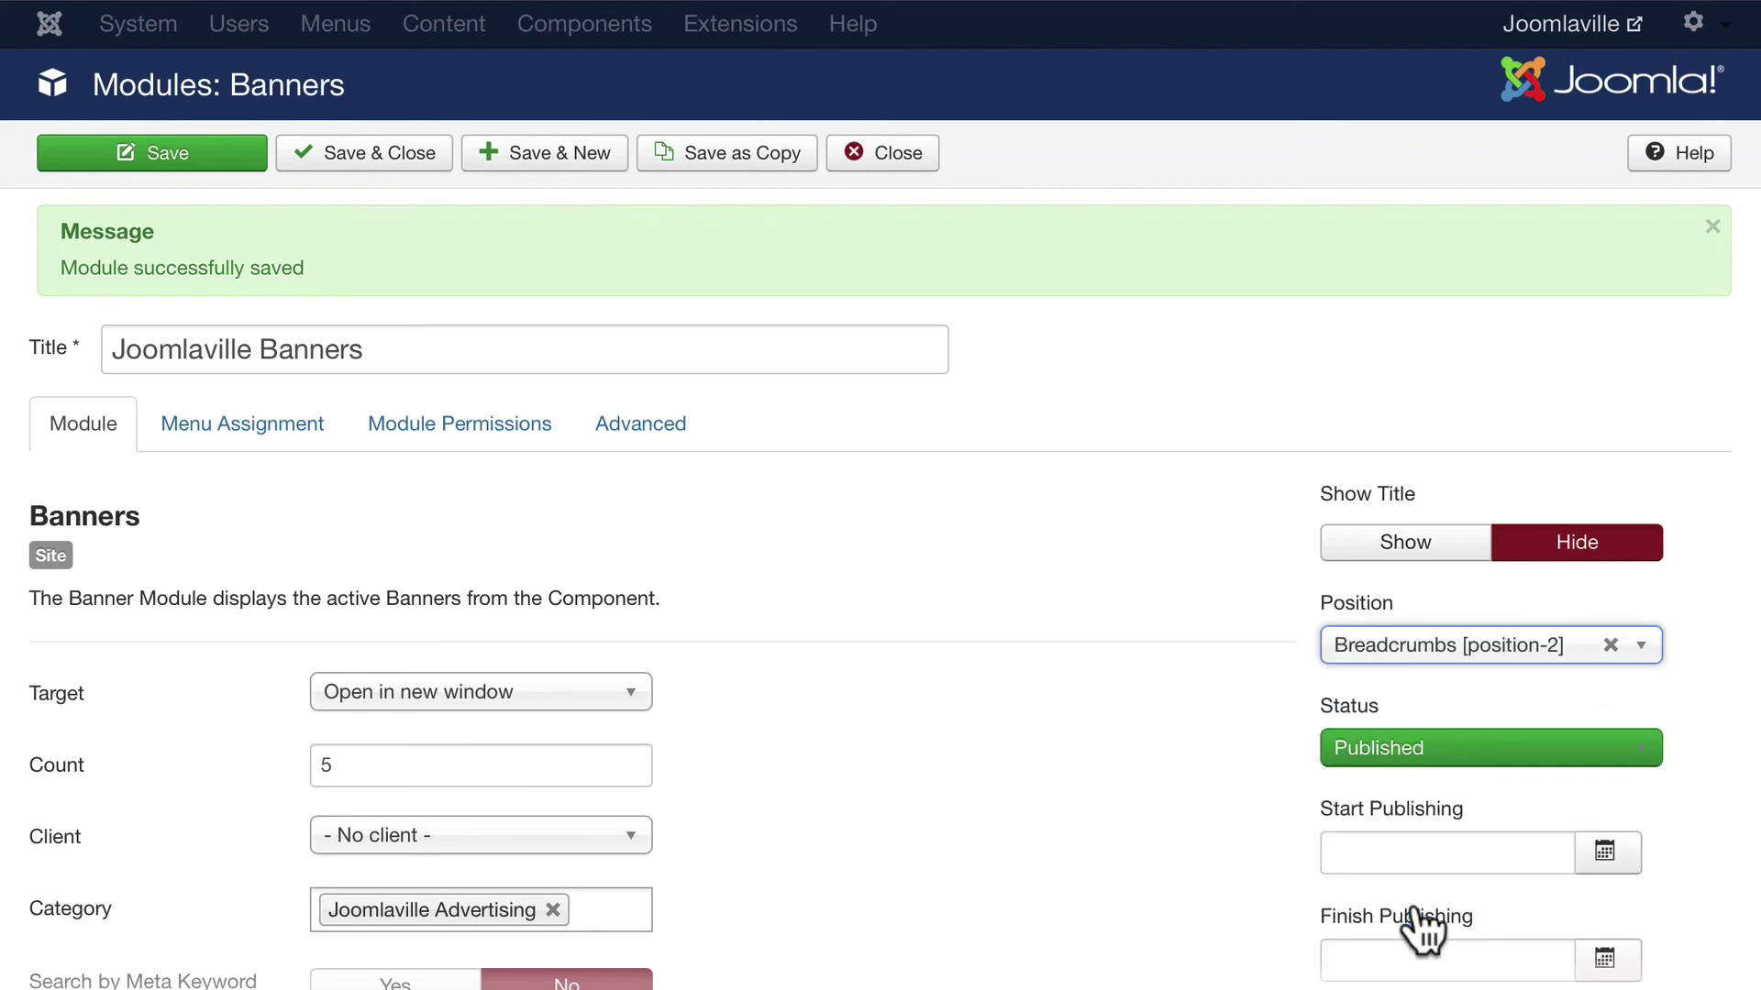
{"action": "left_click", "coordinate": [354, 158]}
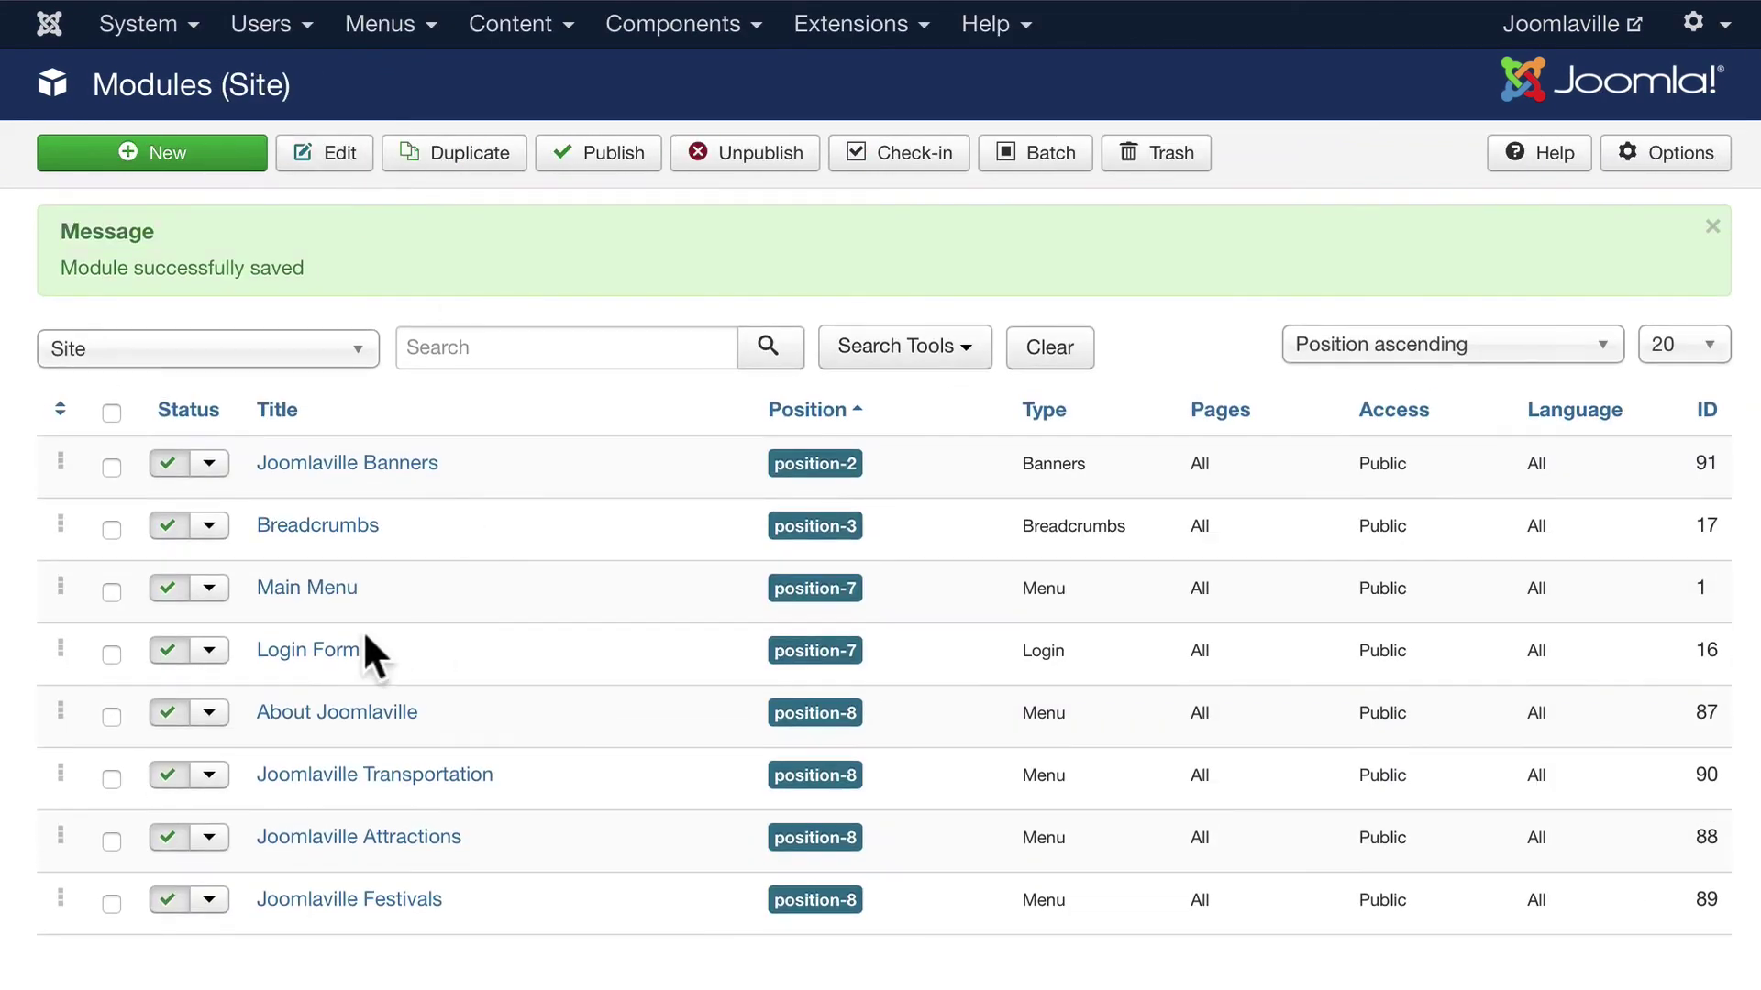
- Set the Breadcrumbs module's Show Title to Hide and save it
{"action": "left_click", "coordinate": [303, 527]}
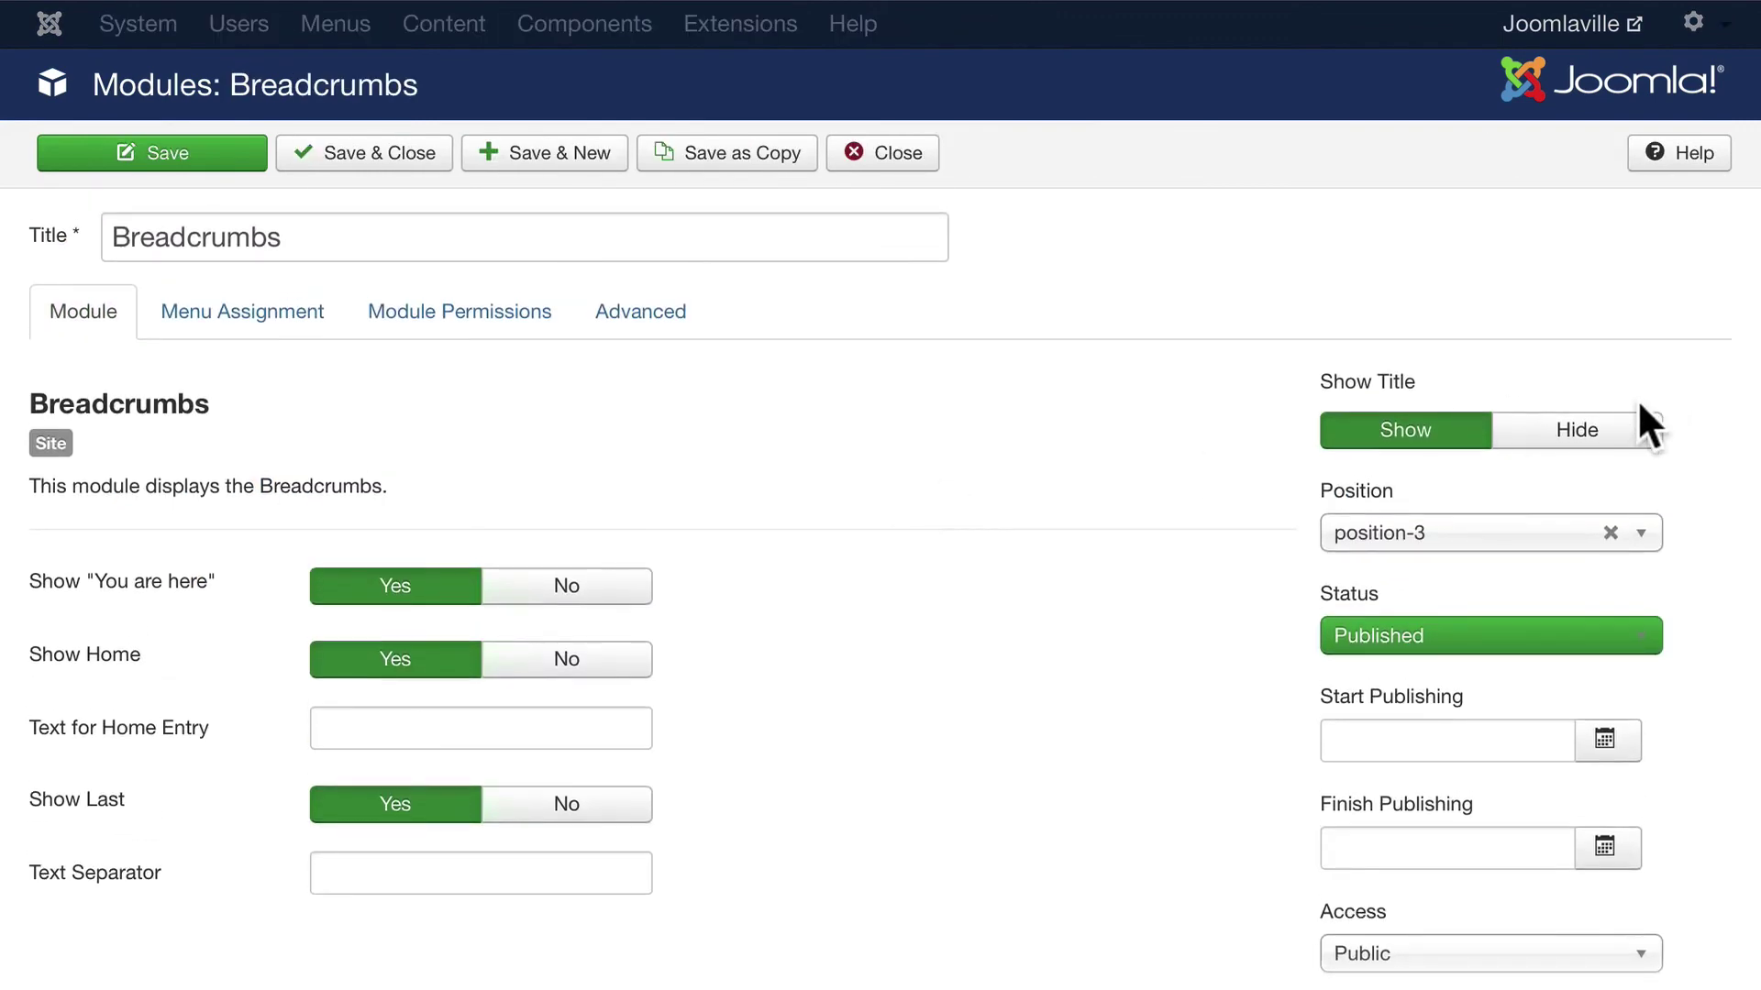
{"action": "left_click", "coordinate": [1591, 434]}
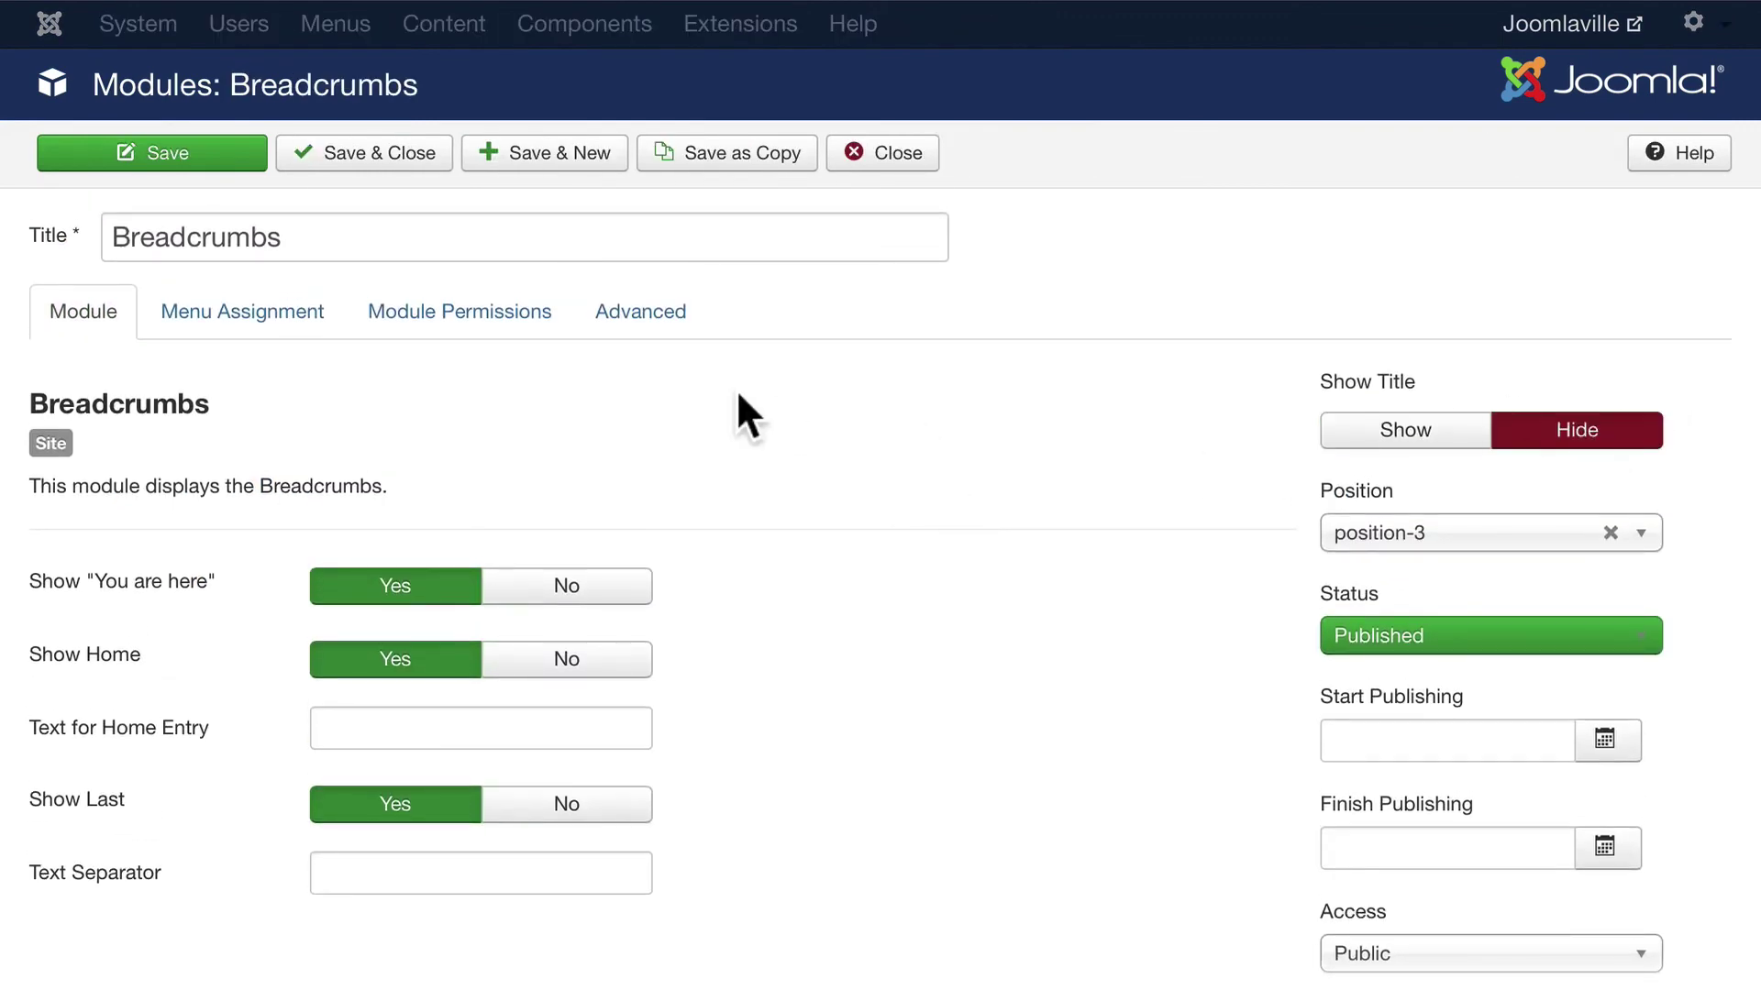
{"action": "left_click", "coordinate": [365, 154]}
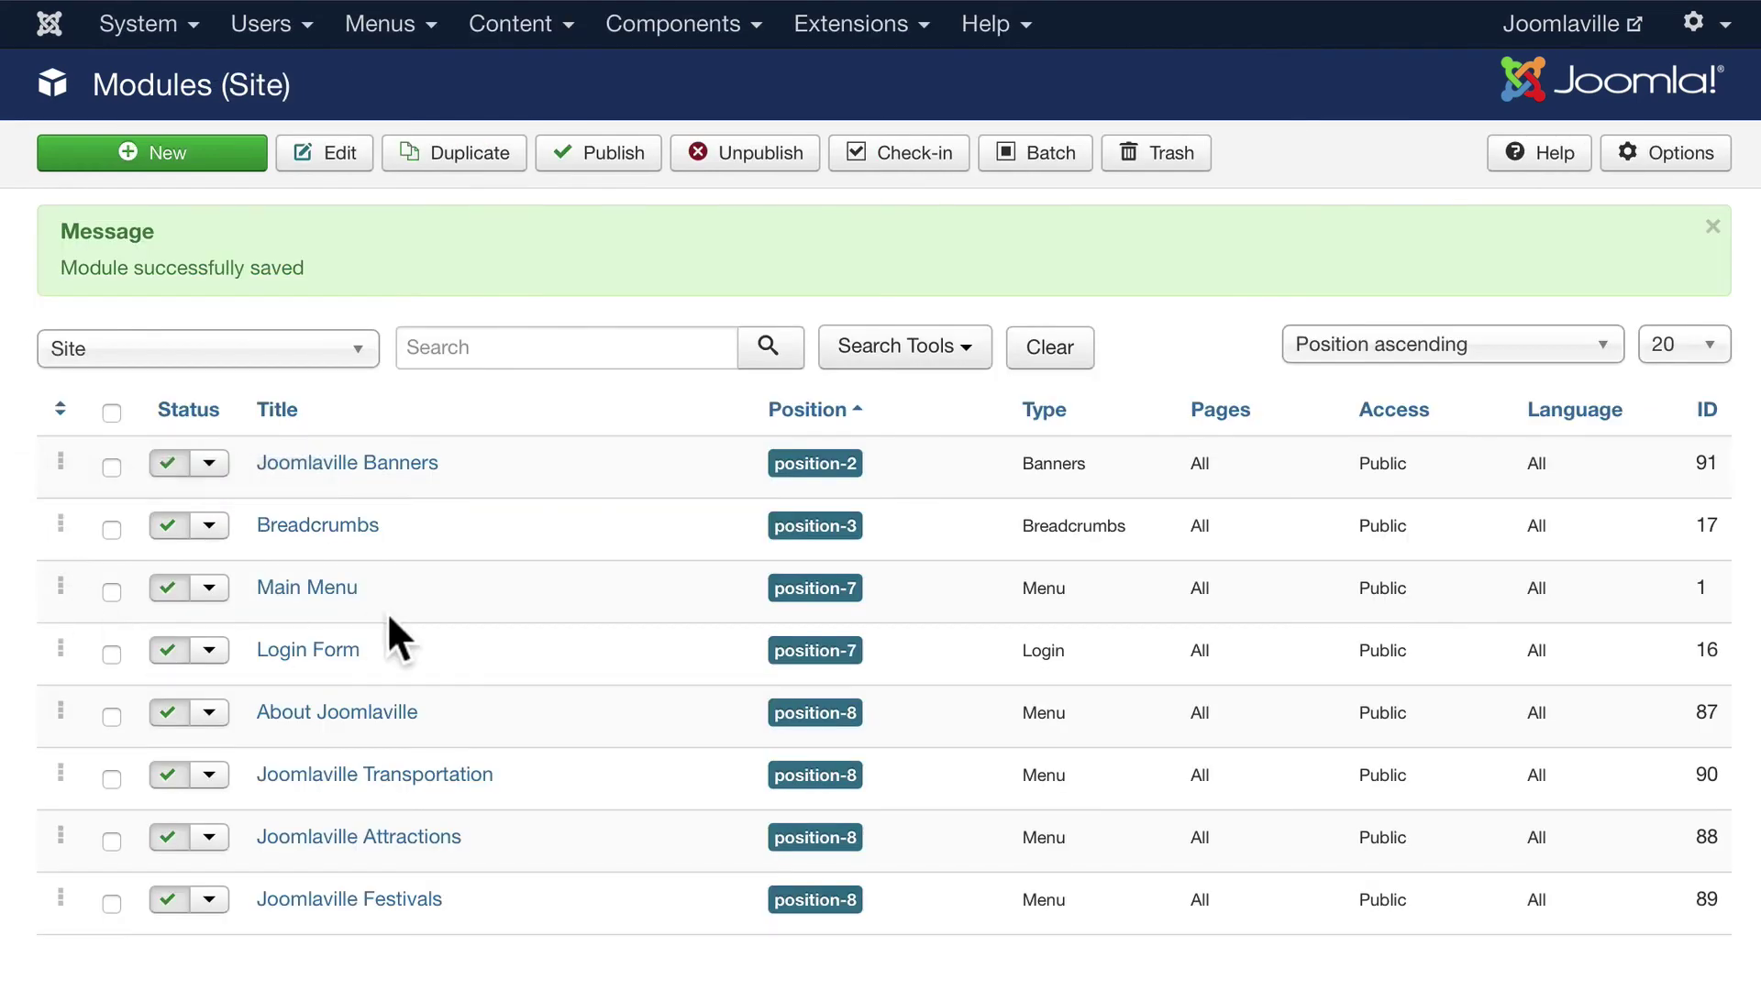
- Give the Joomlaville Banners module Count 1 and Pinned, Randomise ordering, then save and close
{"action": "left_click", "coordinate": [336, 461]}
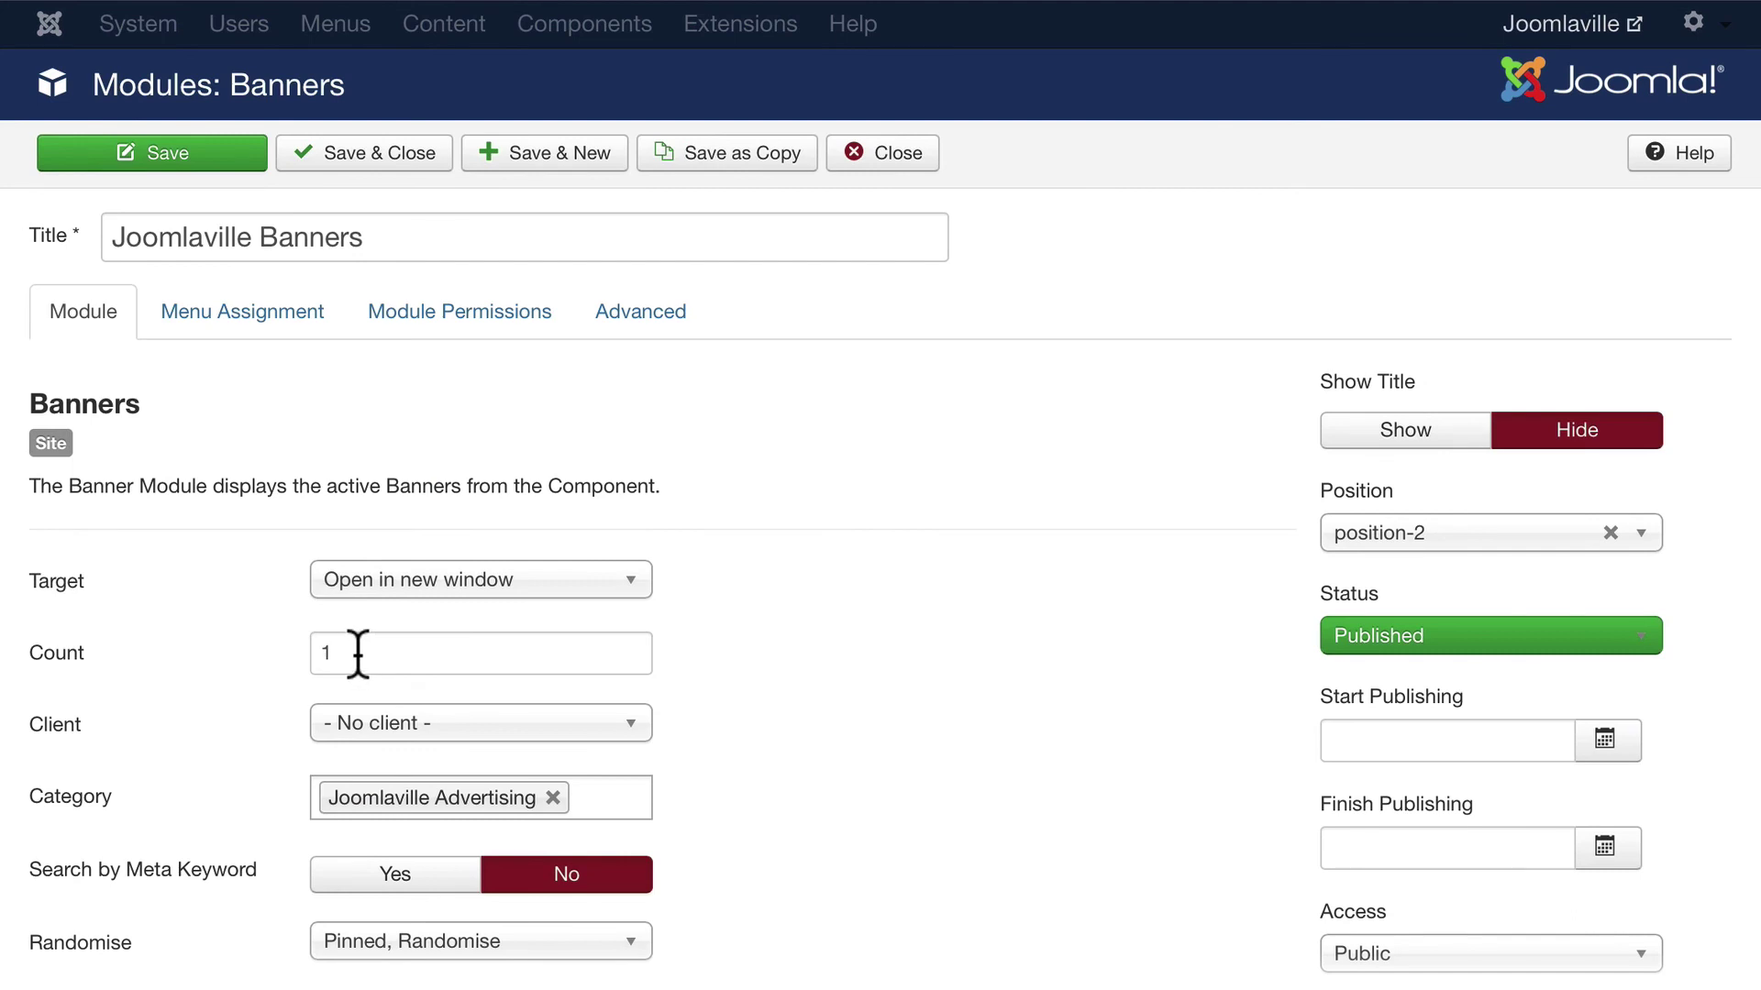
{"action": "scroll", "coordinate": [178, 700], "scroll_direction": "down", "scroll_amount": 3}
{"action": "mouse_move", "coordinate": [81, 772]}
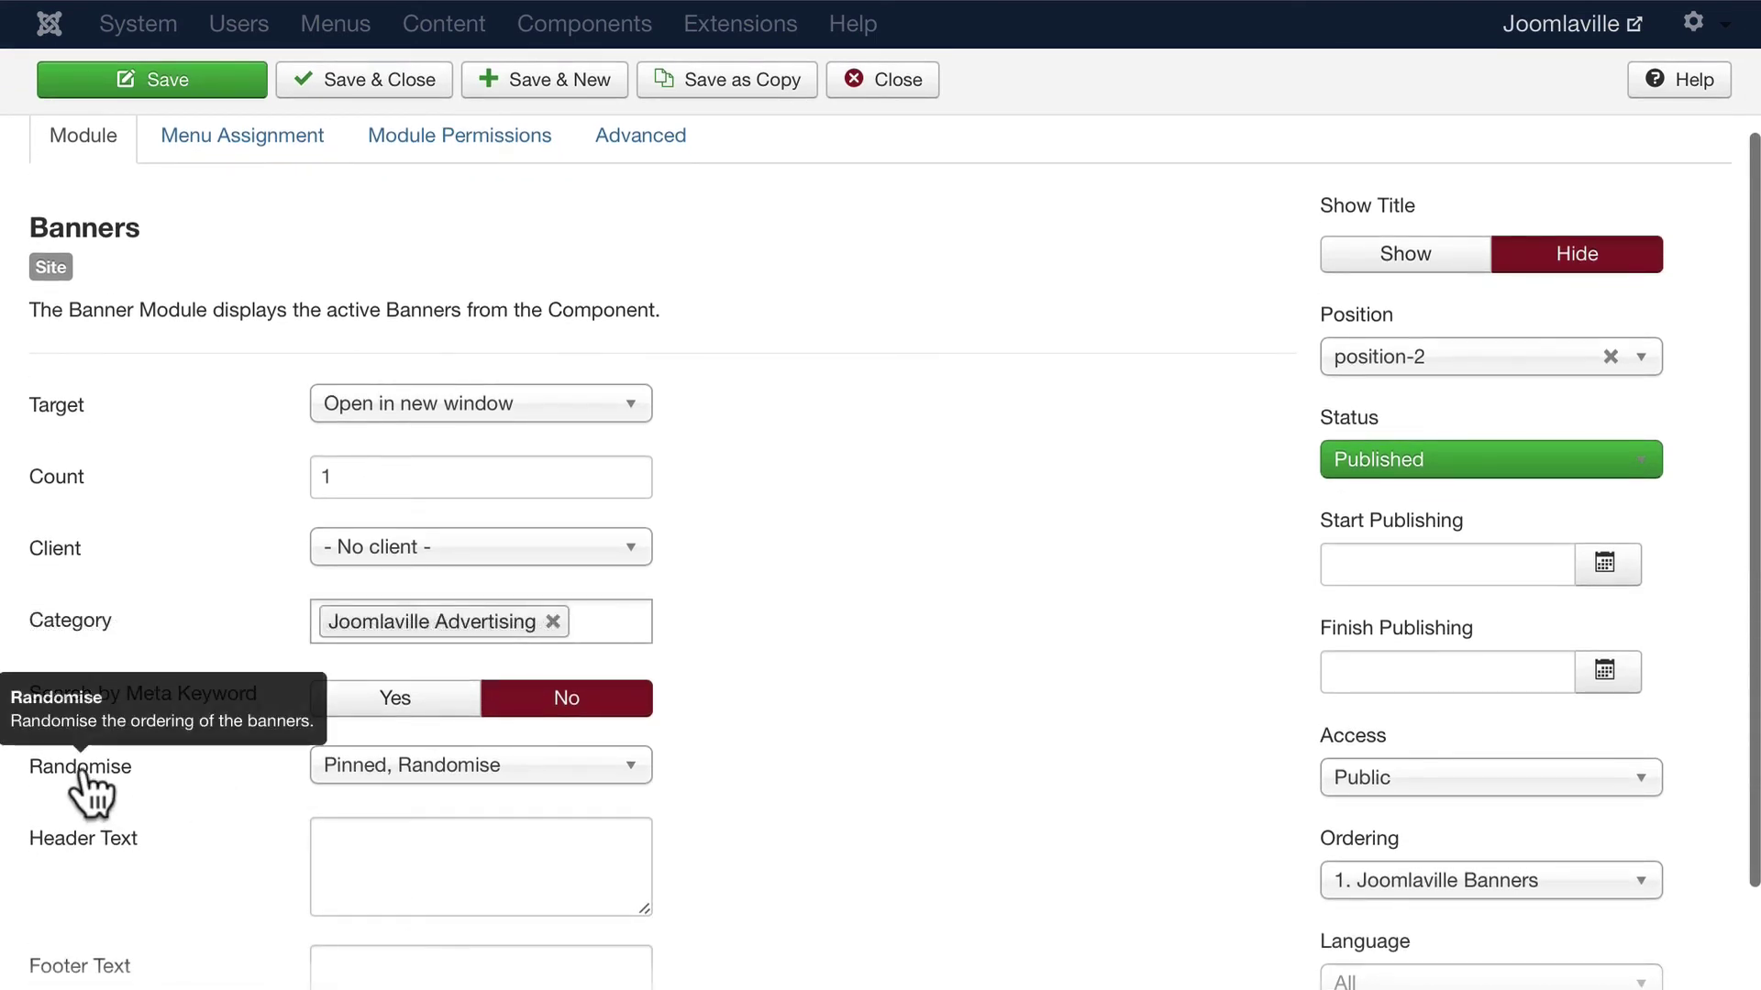
{"action": "left_click", "coordinate": [427, 769]}
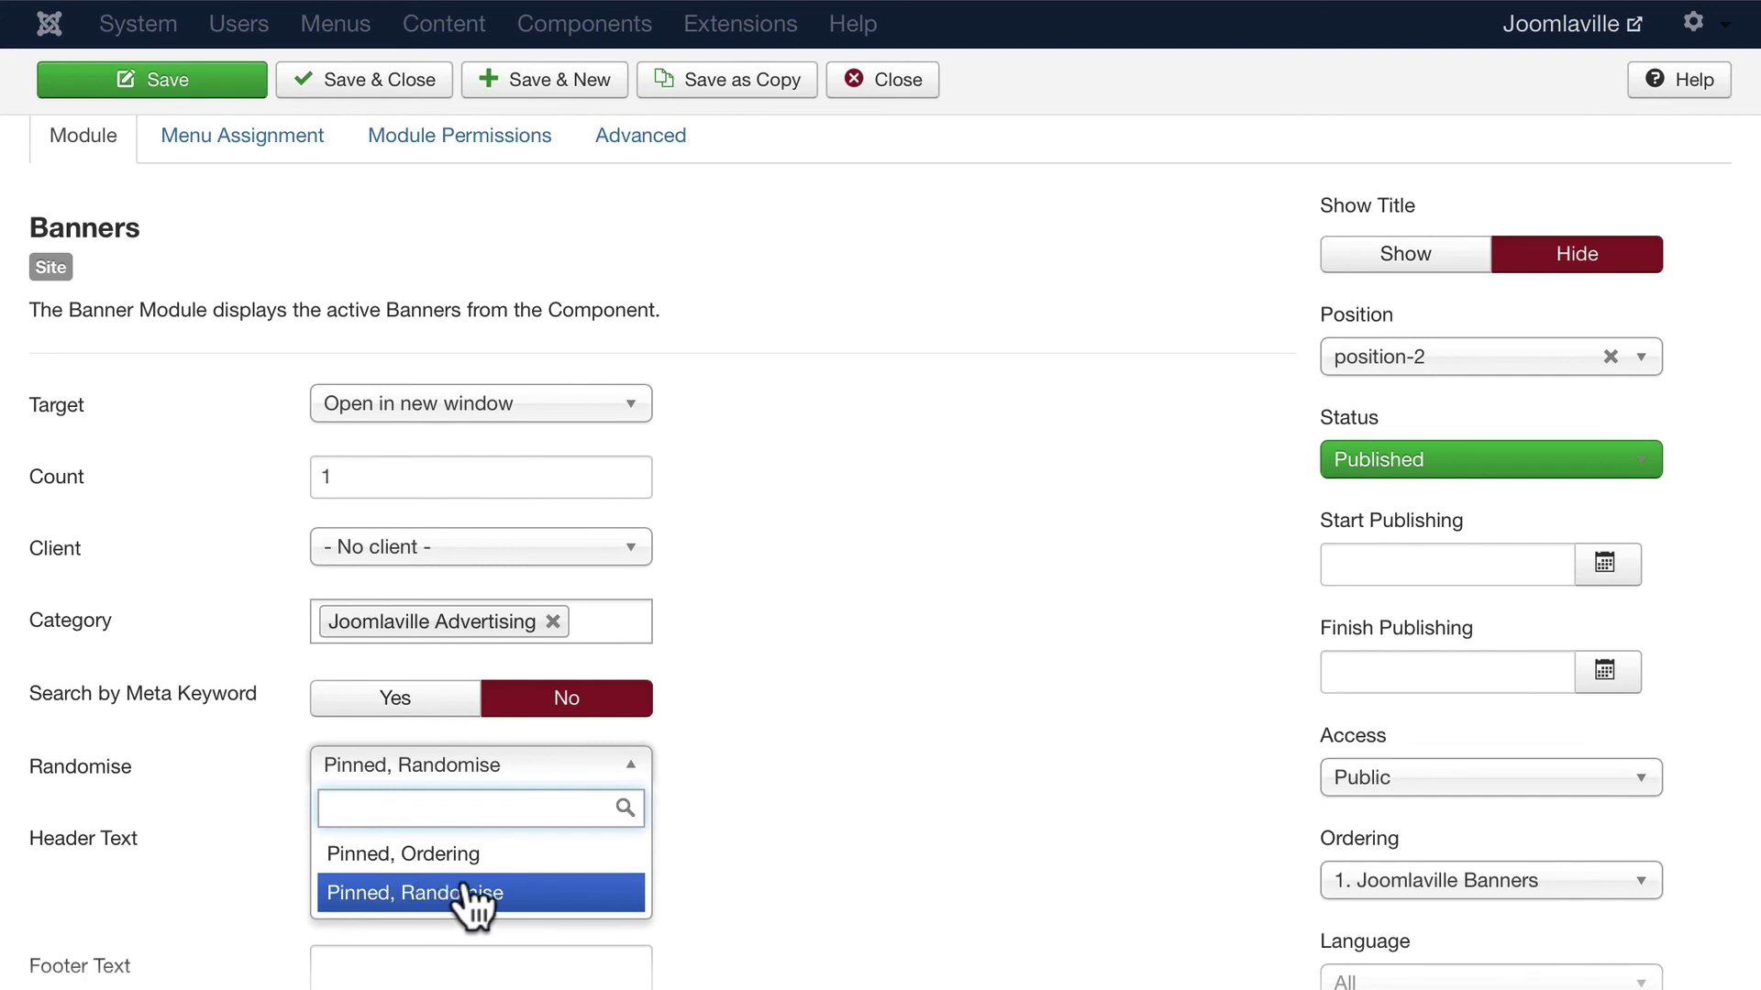
{"action": "left_click", "coordinate": [891, 733]}
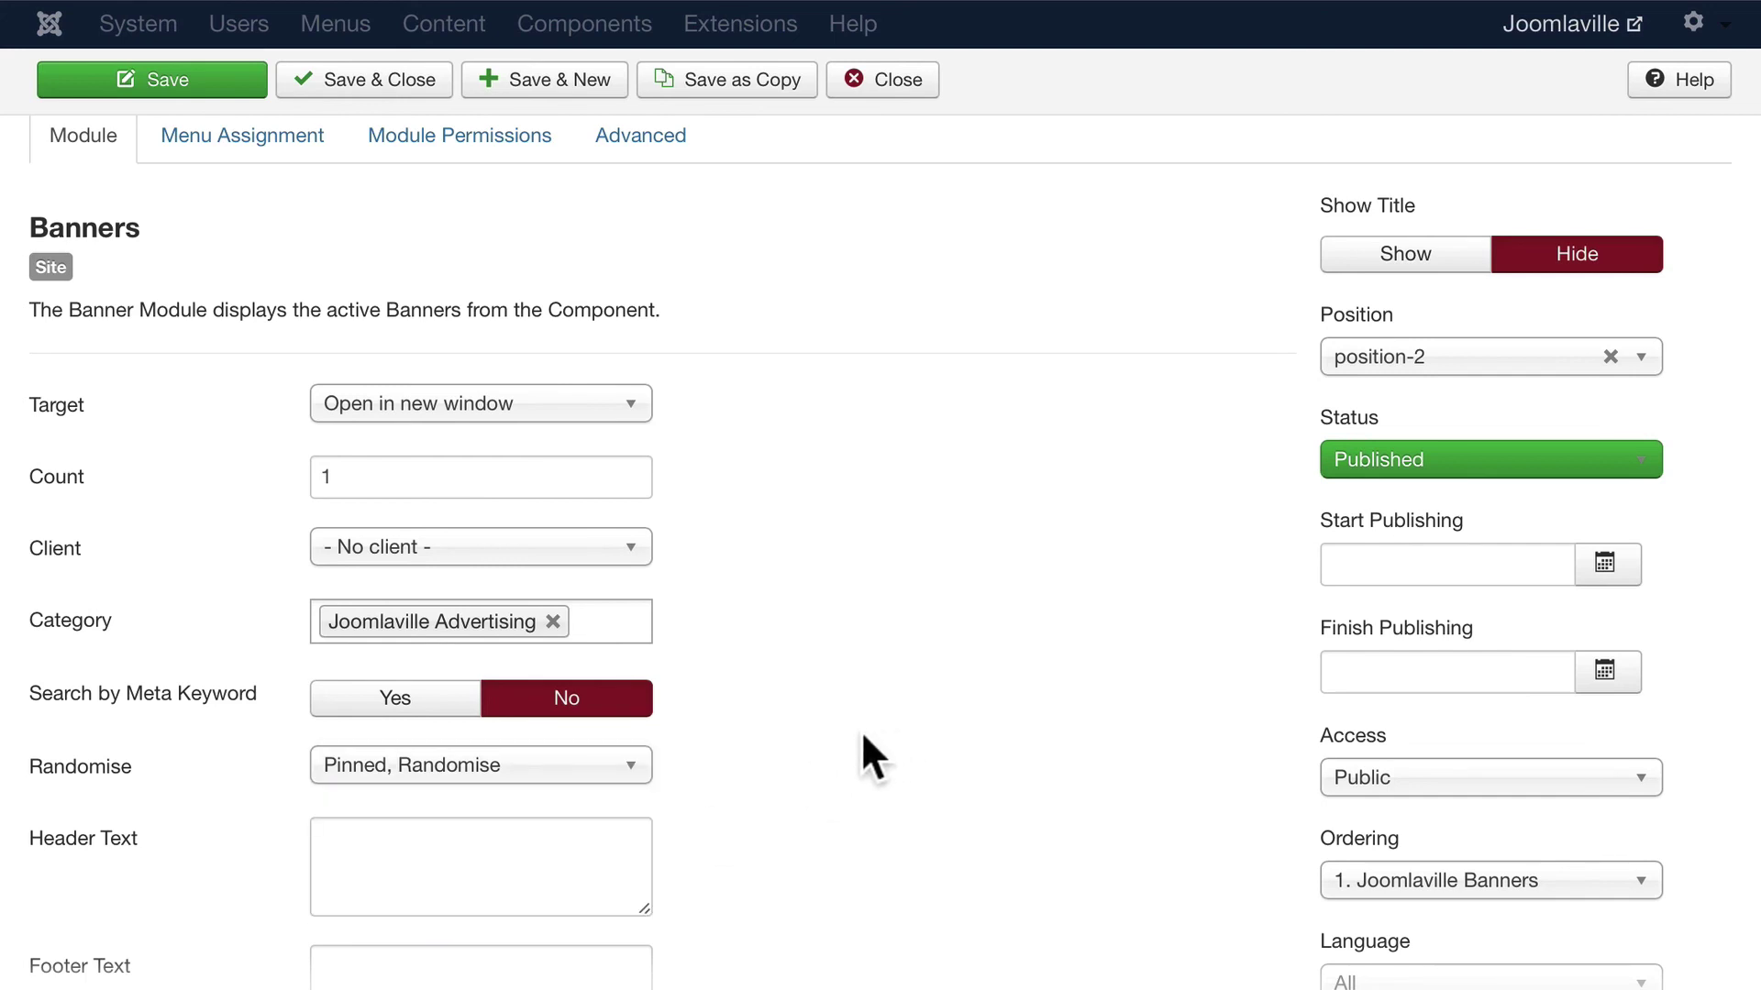
{"action": "left_click", "coordinate": [369, 78]}
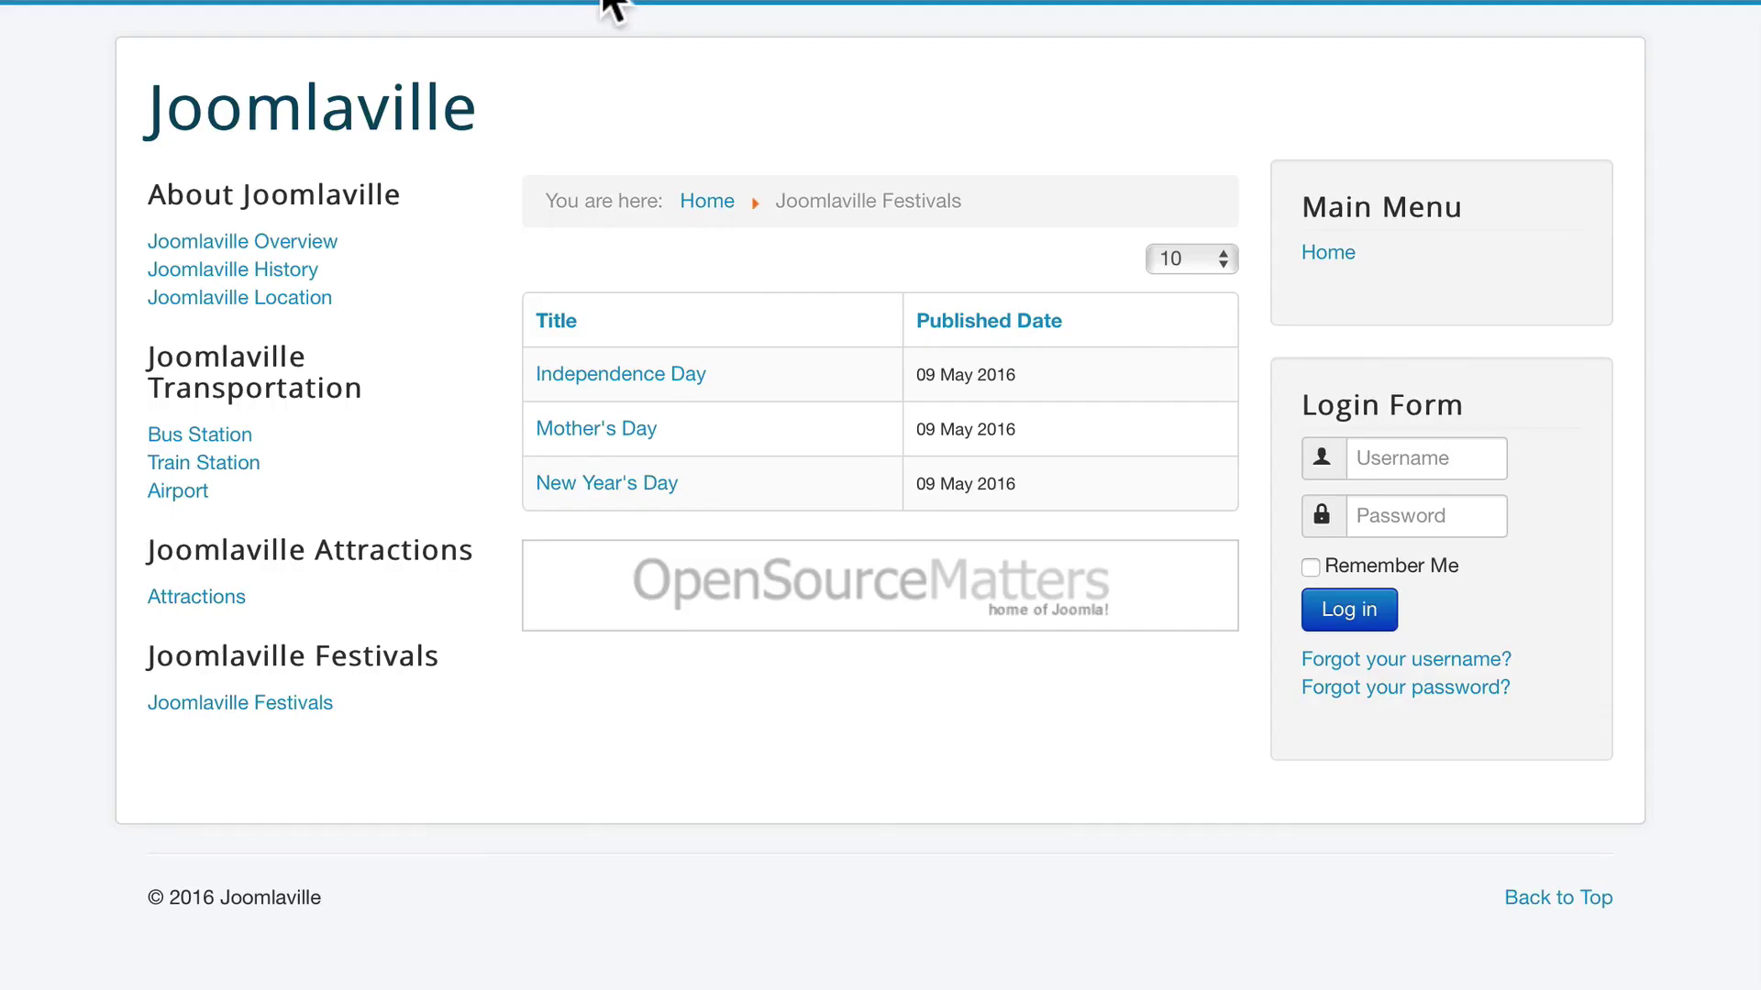
- Visit the Home, History, Location, Bus Station, Train Station and Airport pages to check the single banner
{"action": "left_click", "coordinate": [1339, 250]}
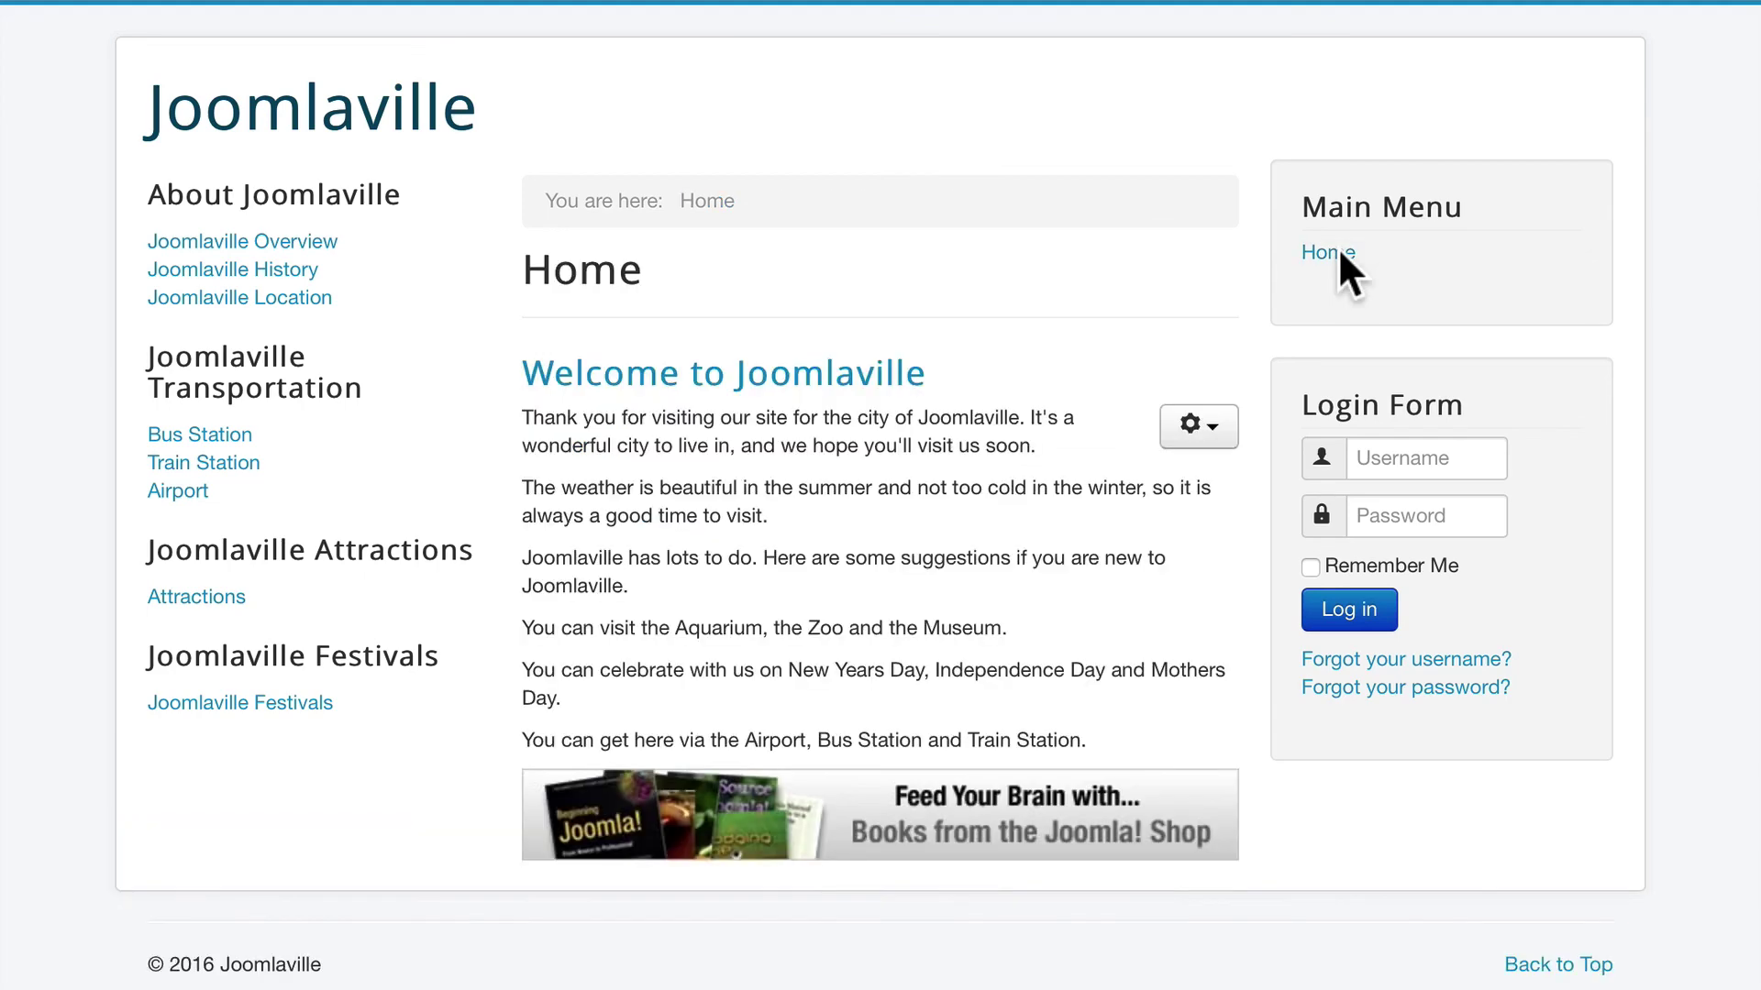
{"action": "left_click", "coordinate": [207, 268]}
{"action": "left_click", "coordinate": [207, 295]}
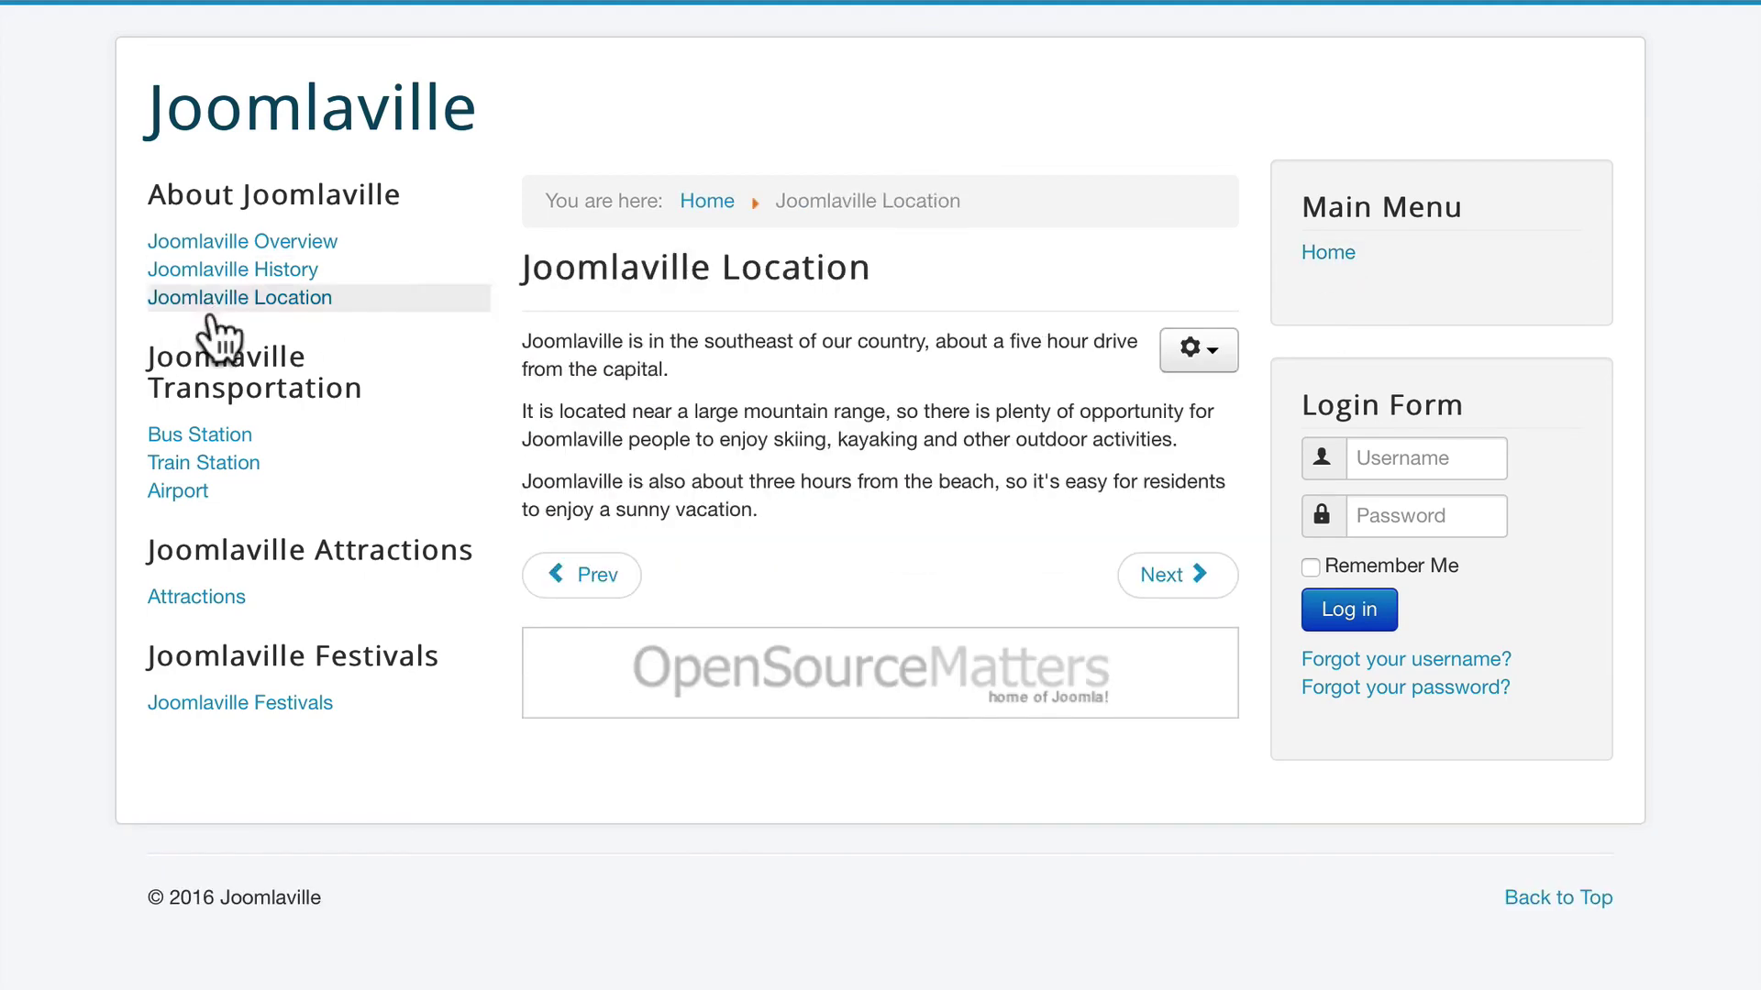
{"action": "left_click", "coordinate": [196, 434]}
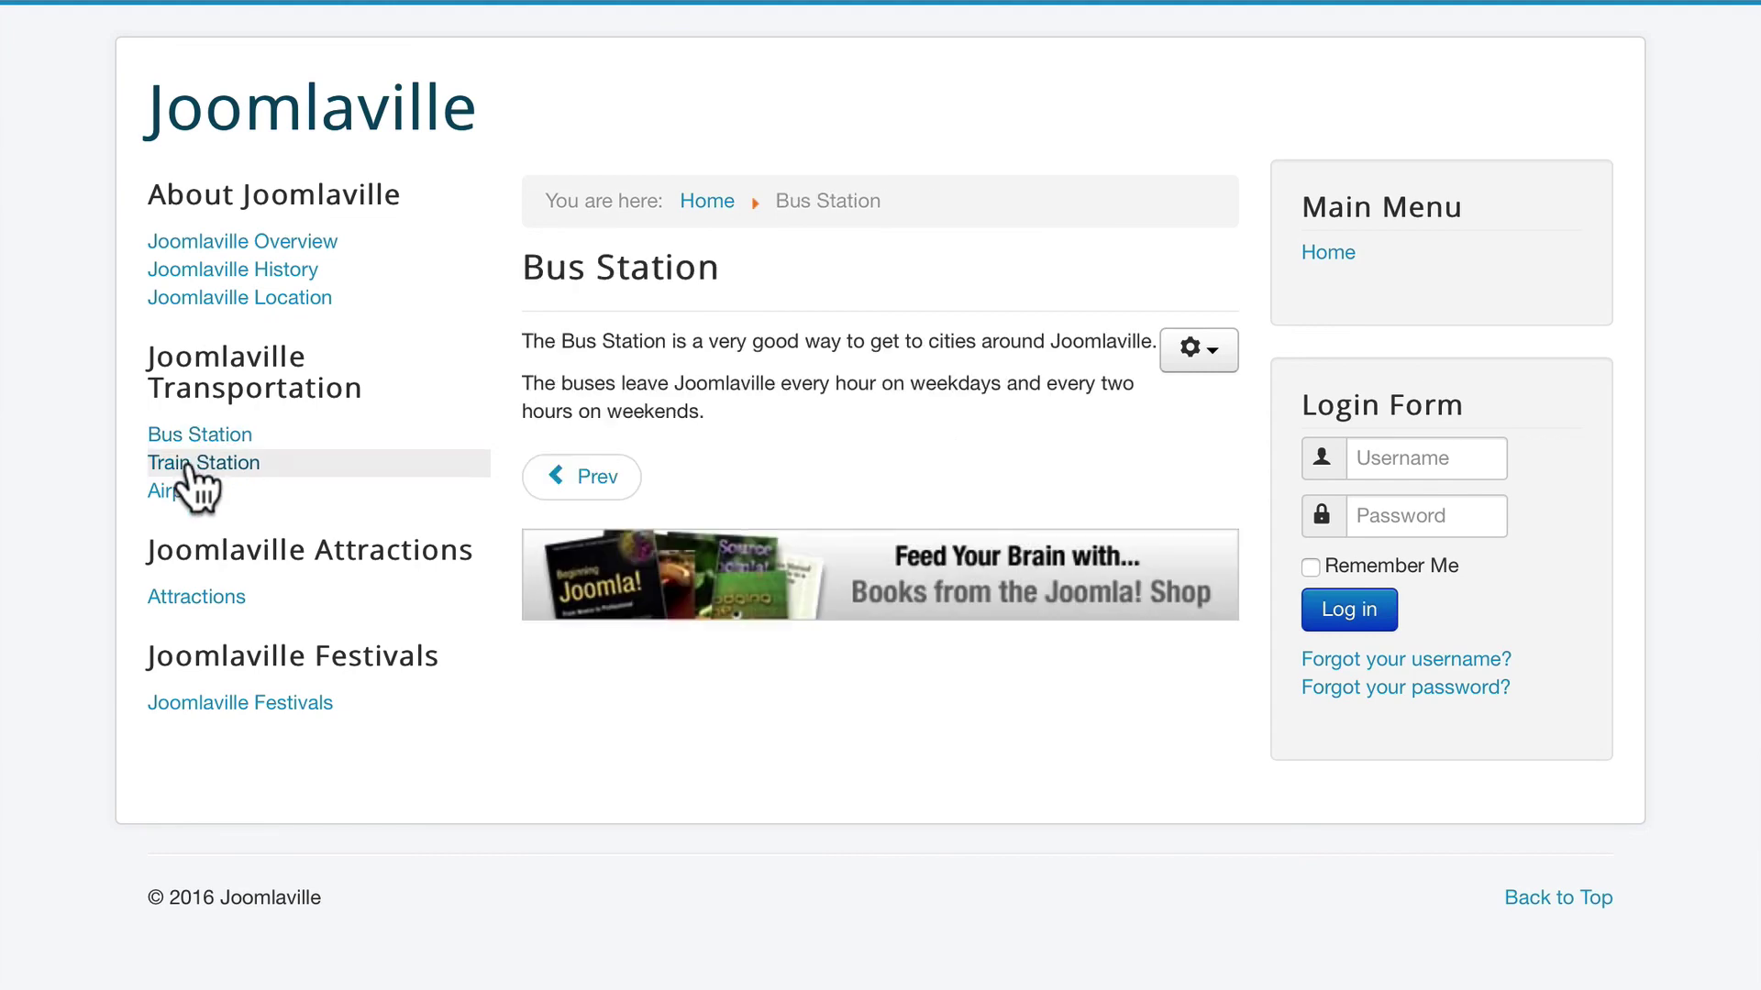
{"action": "left_click", "coordinate": [189, 462]}
{"action": "left_click", "coordinate": [169, 493]}
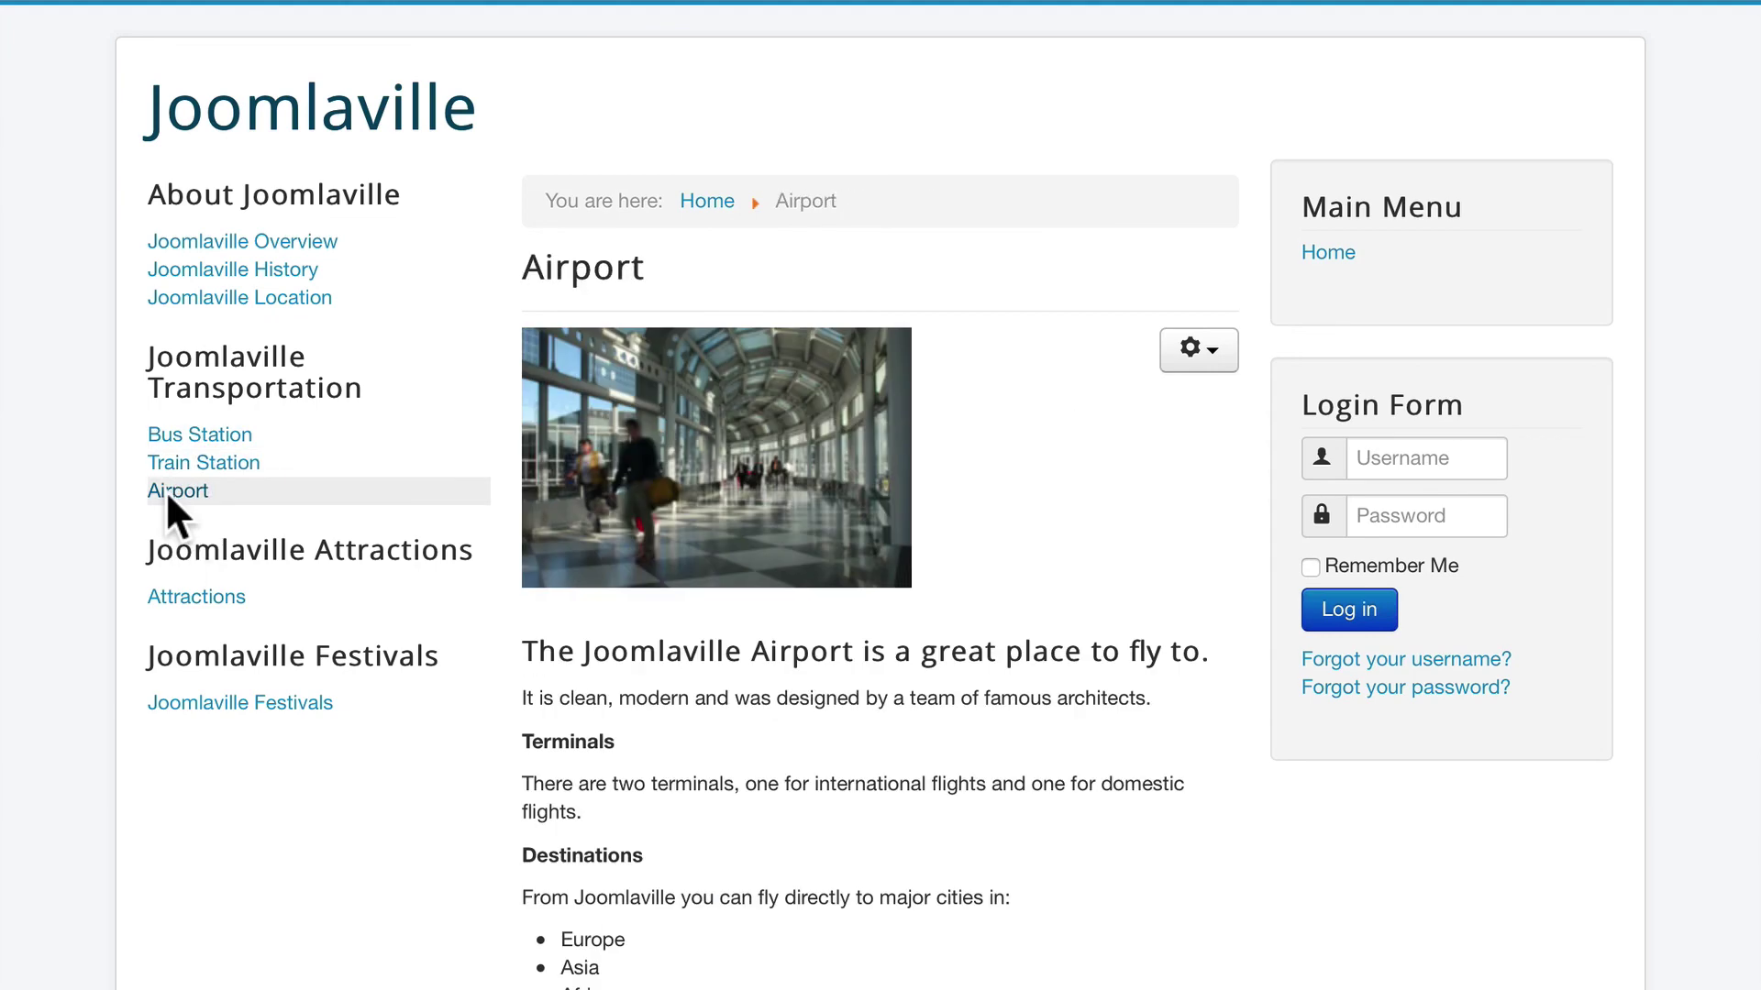
{"action": "scroll", "coordinate": [1018, 477], "scroll_direction": "down", "scroll_amount": 10}
{"action": "scroll", "coordinate": [1018, 463], "scroll_direction": "up", "scroll_amount": 12}
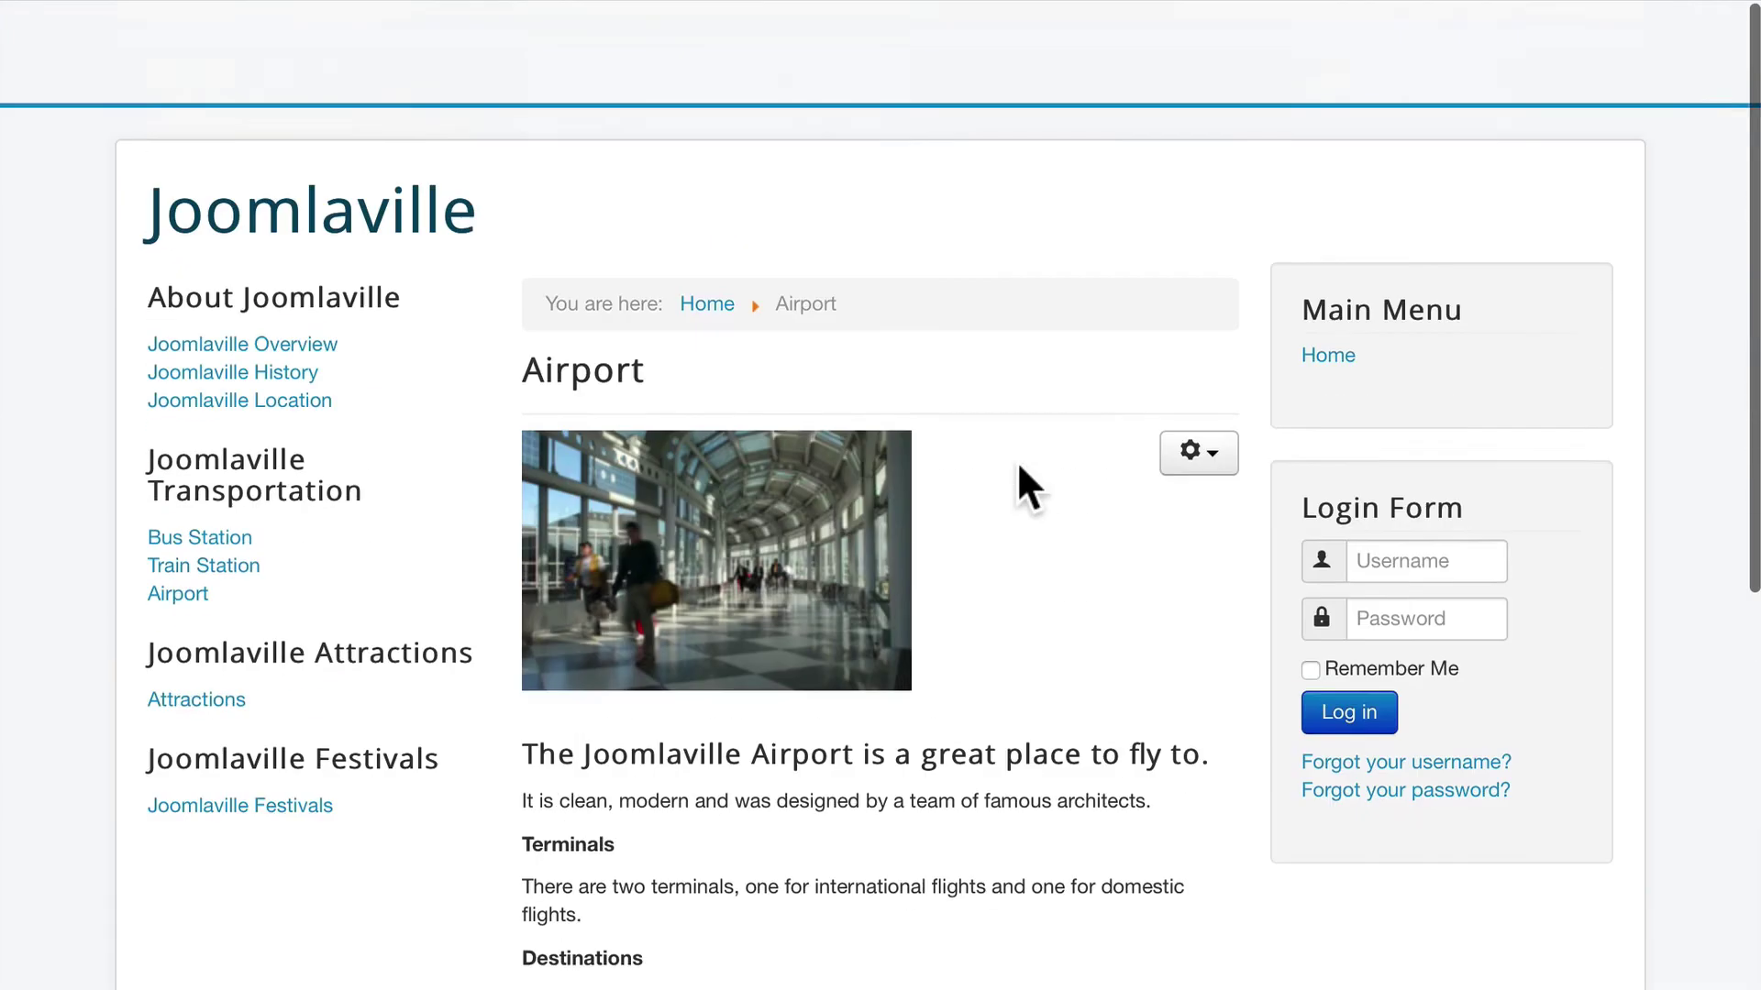
{"action": "scroll", "coordinate": [1016, 477], "scroll_direction": "down", "scroll_amount": 8}
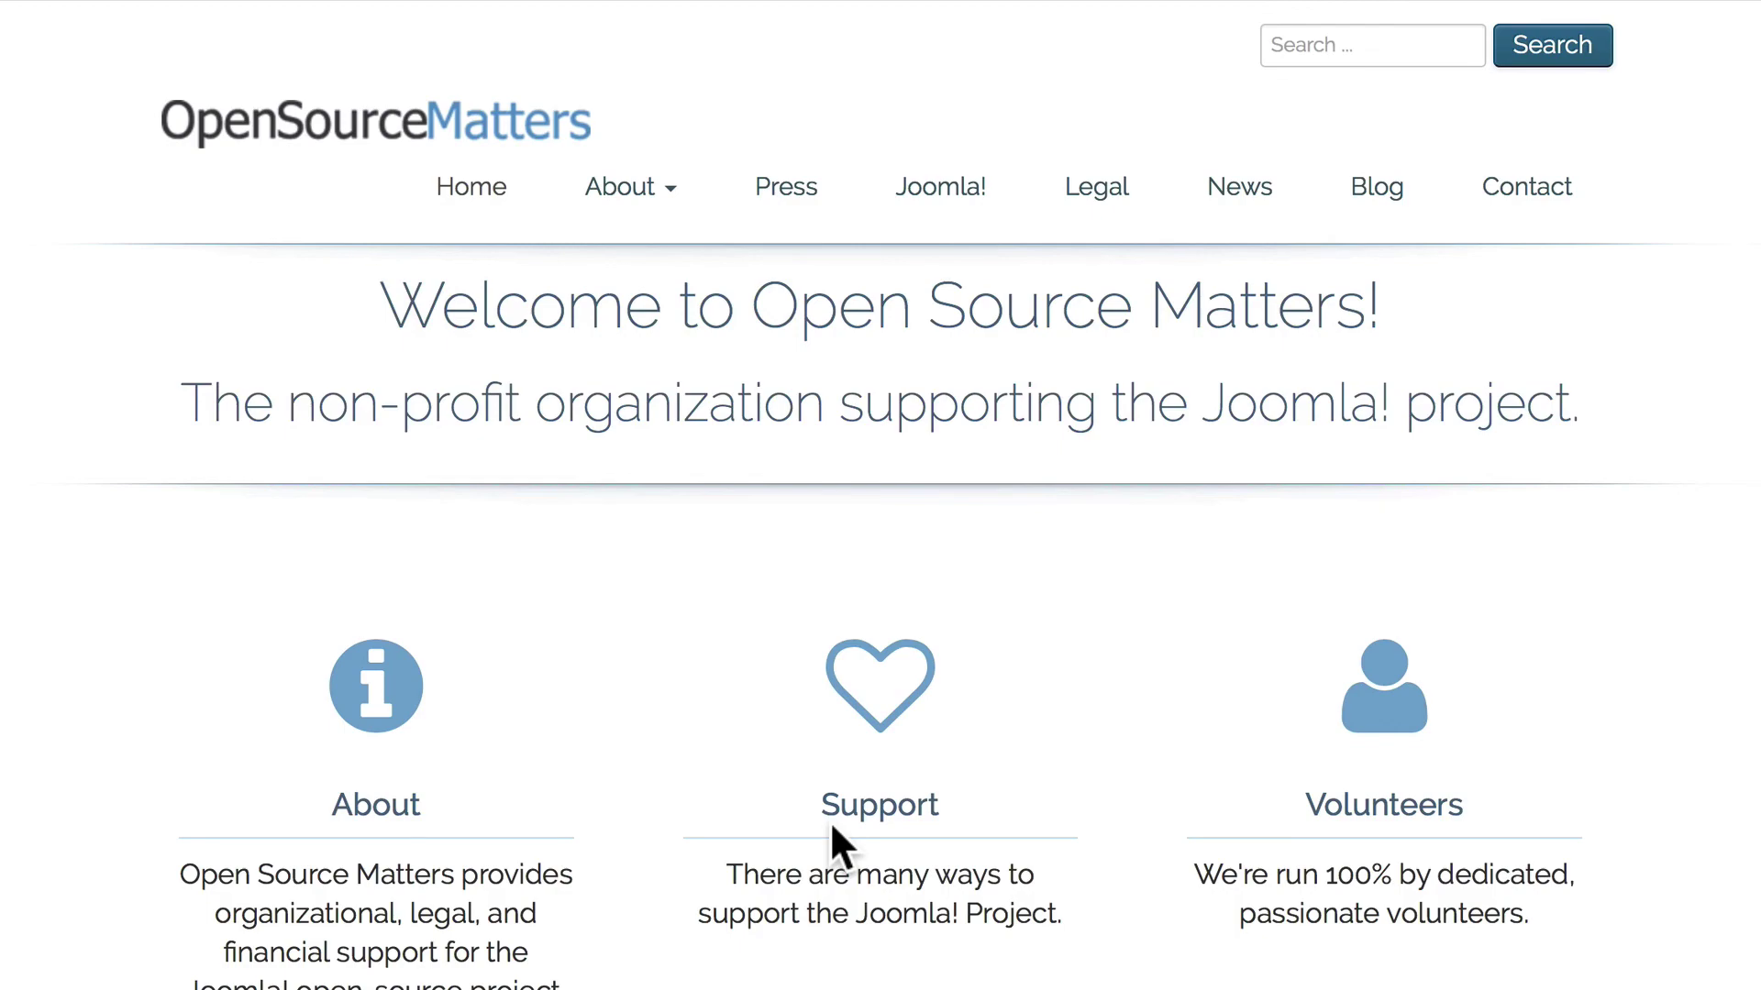
- Open Components > Banners > Tracks to list impressions and clicks for Joomlaville Ad 1 and Ad 2
{"action": "left_click", "coordinate": [170, 2]}
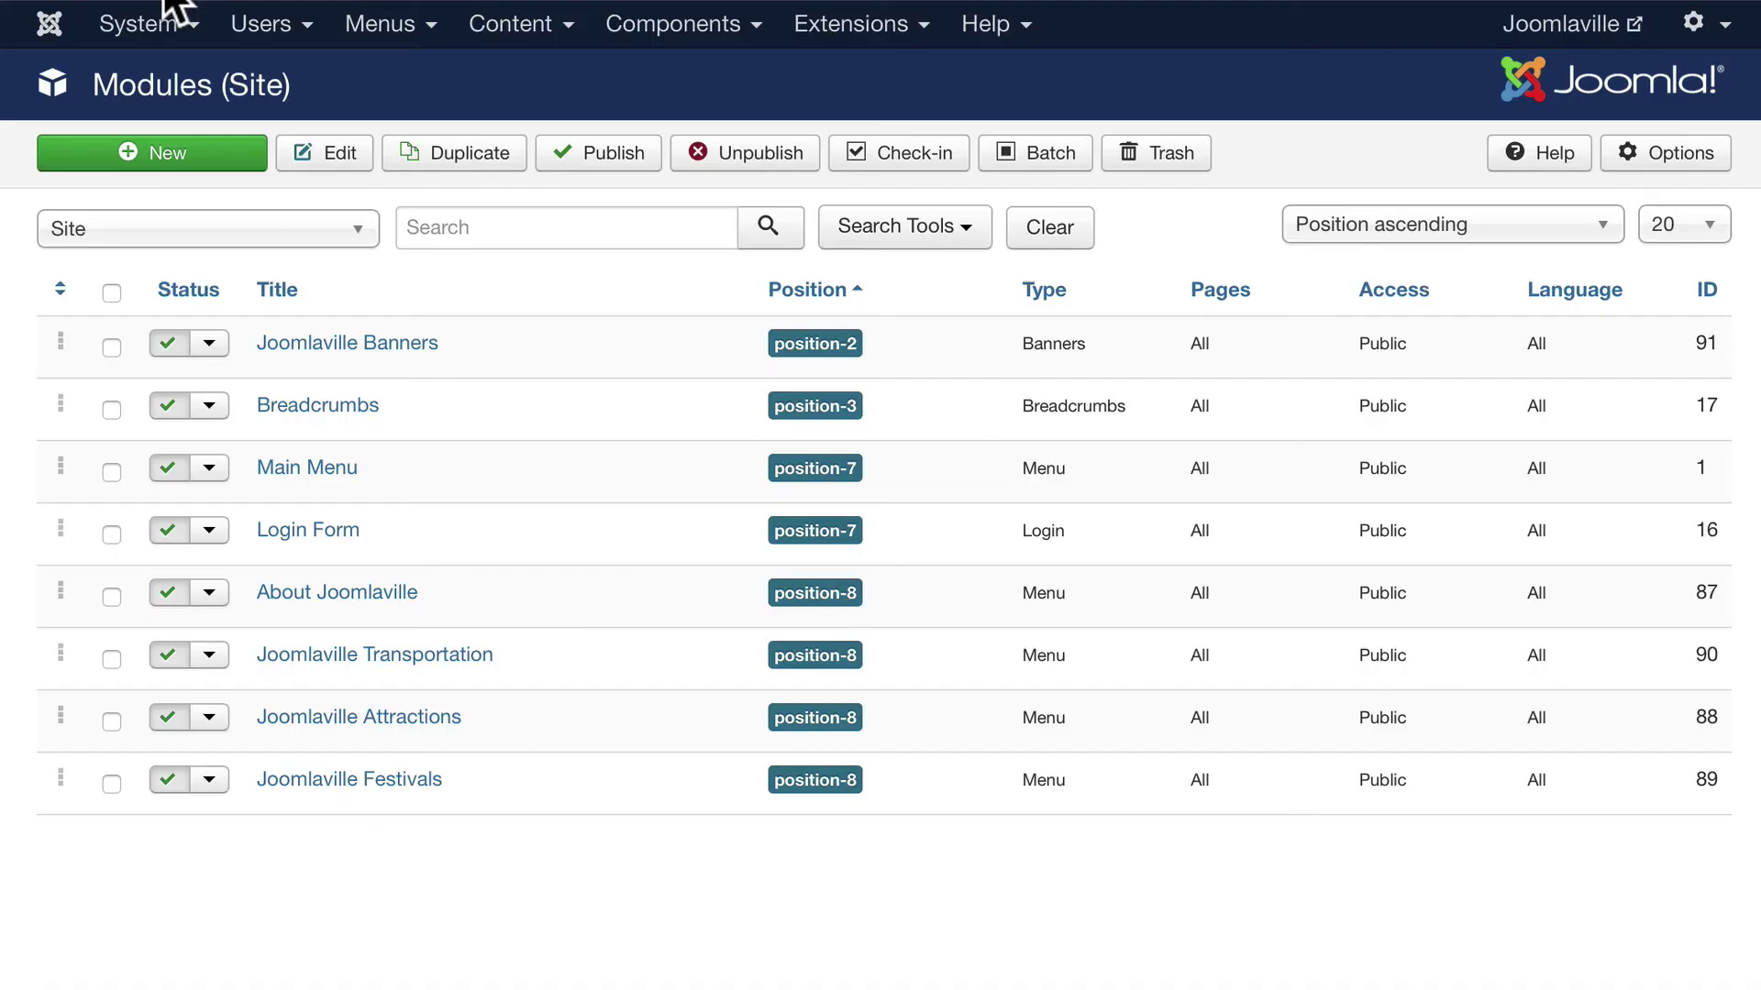
{"action": "left_click", "coordinate": [633, 26]}
{"action": "mouse_move", "coordinate": [658, 81]}
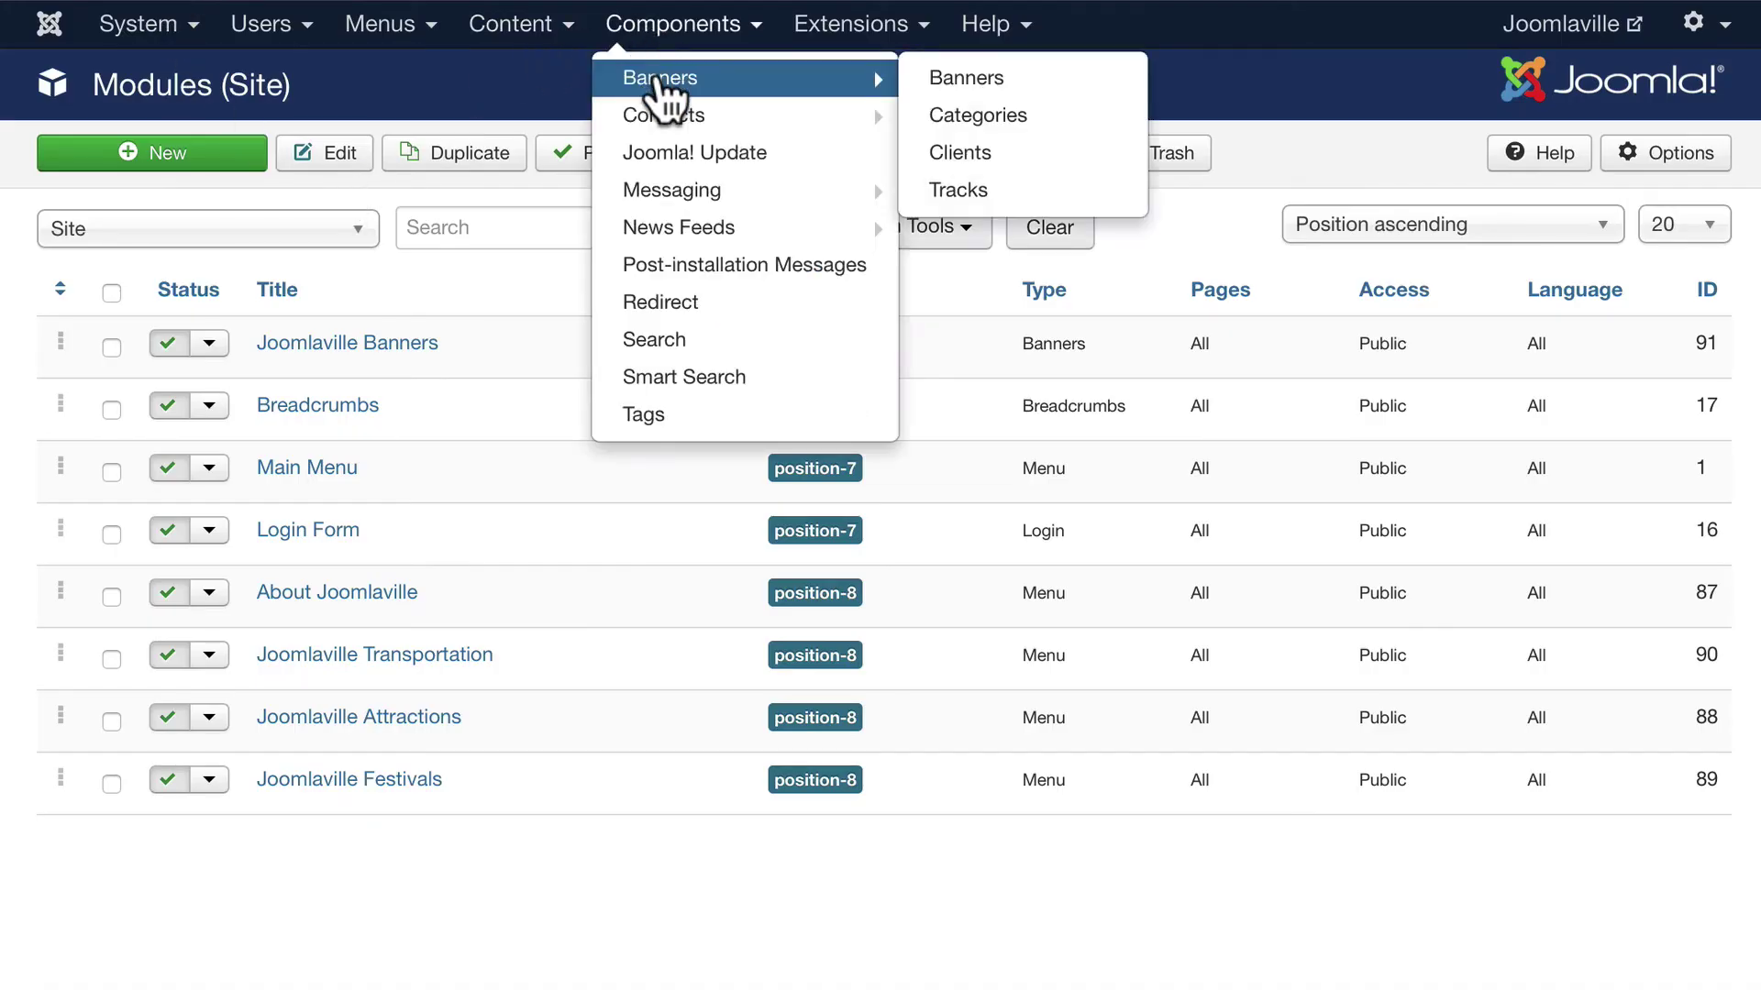
{"action": "left_click", "coordinate": [959, 190]}
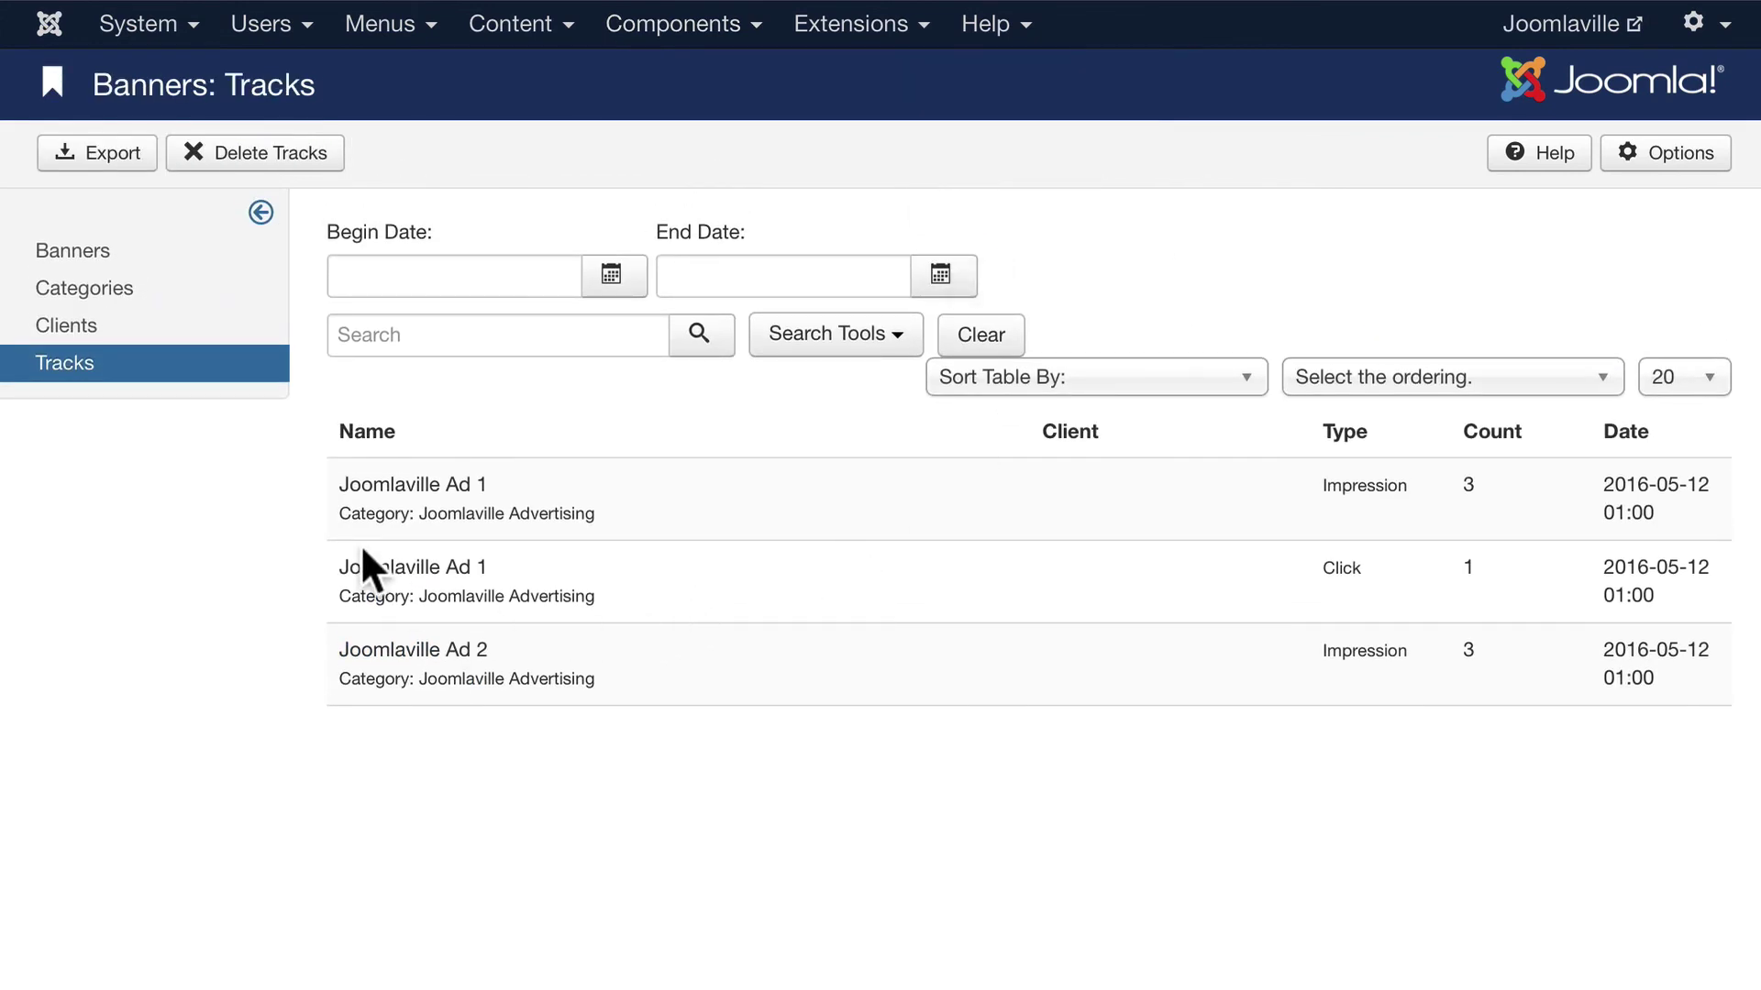